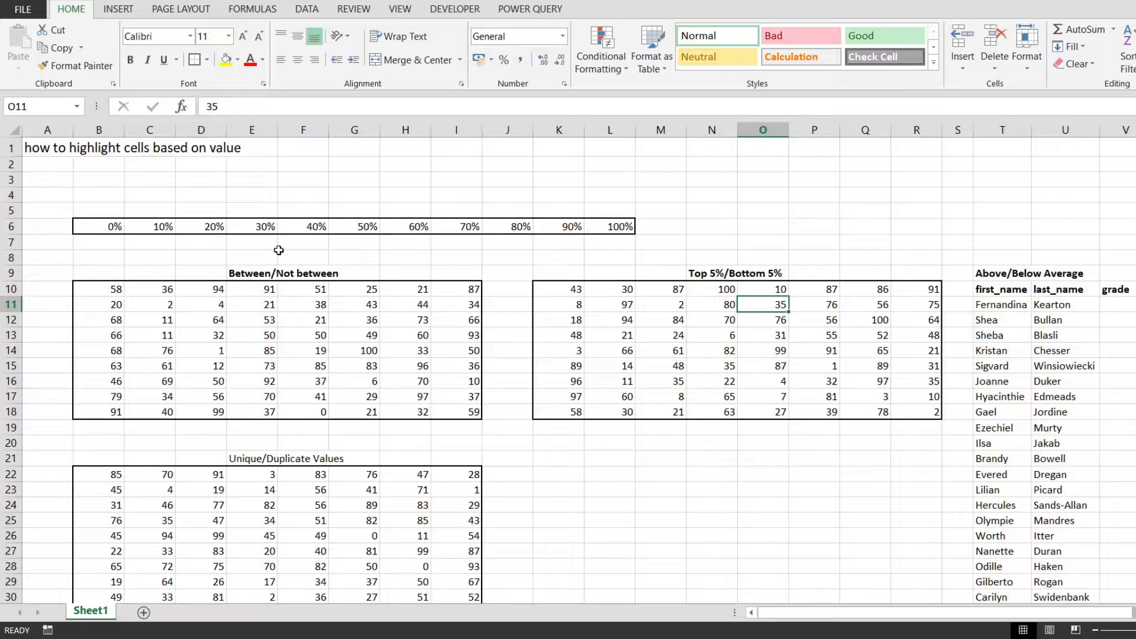
pyautogui.click(173, 206)
pyautogui.click(95, 226)
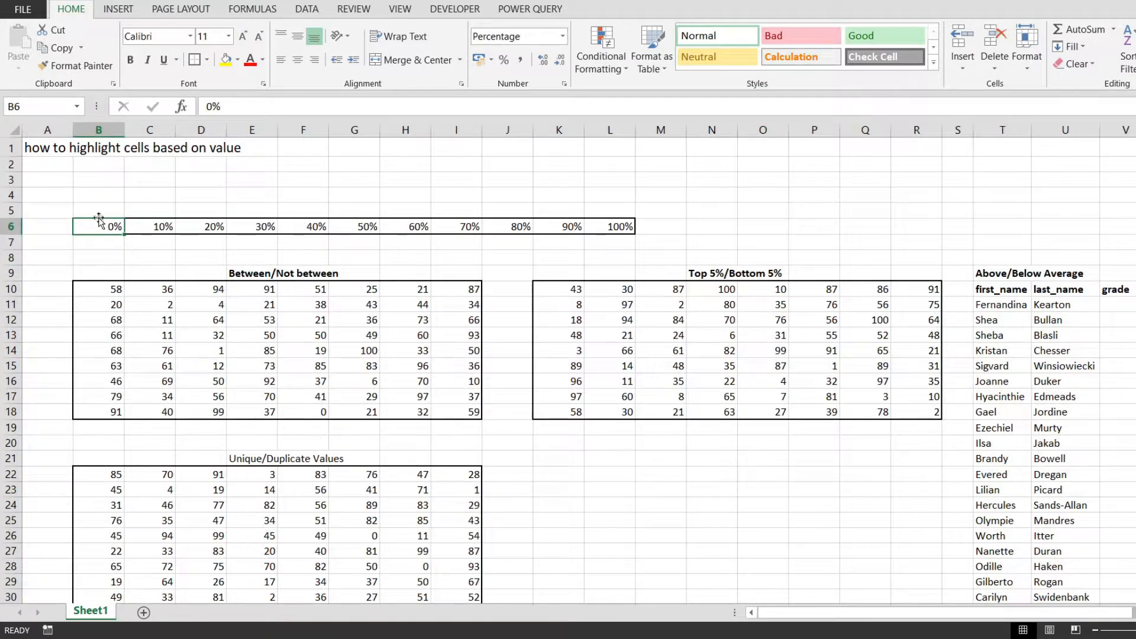
pyautogui.moveTo(105, 228); pyautogui.dragTo(621, 227)
pyautogui.click(661, 242)
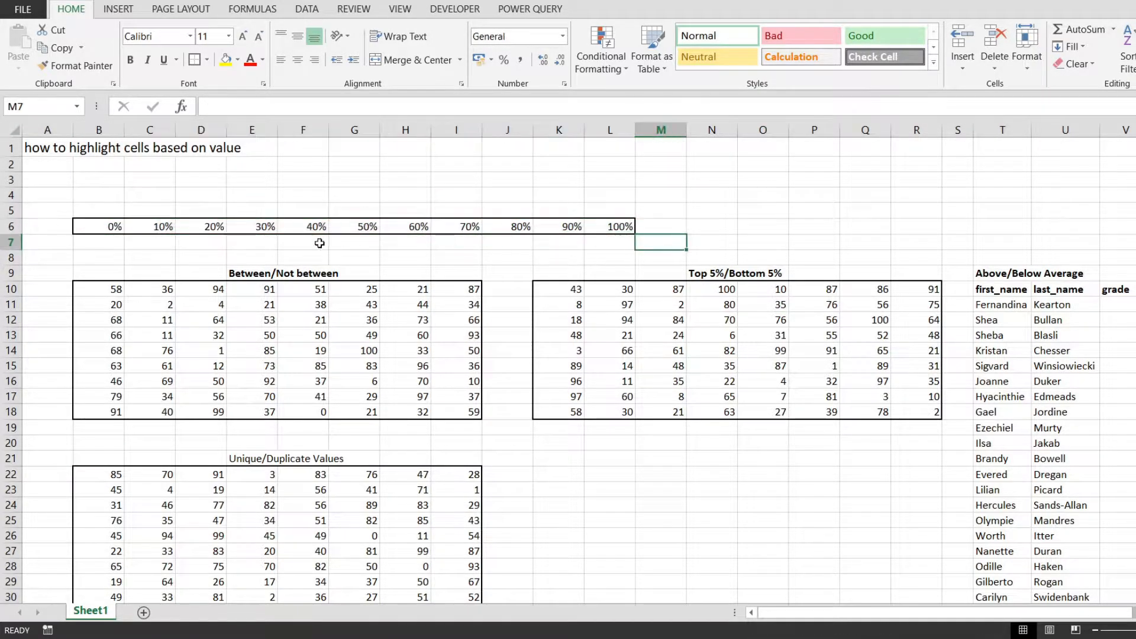
pyautogui.moveTo(108, 223); pyautogui.dragTo(618, 227)
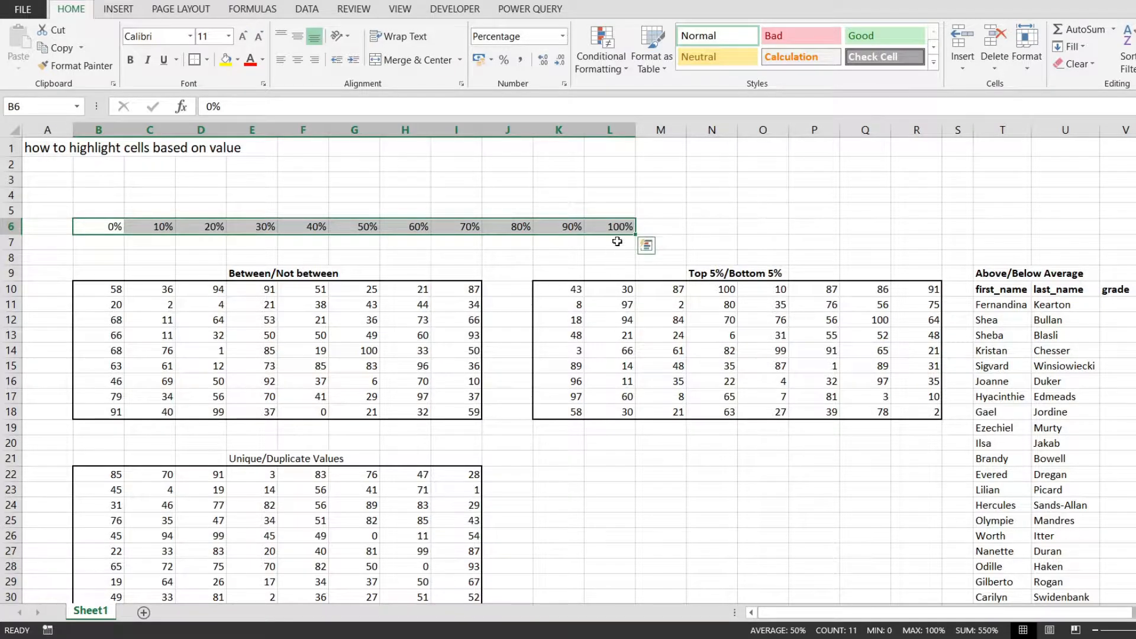
pyautogui.click(615, 229)
pyautogui.moveTo(613, 208); pyautogui.dragTo(613, 243)
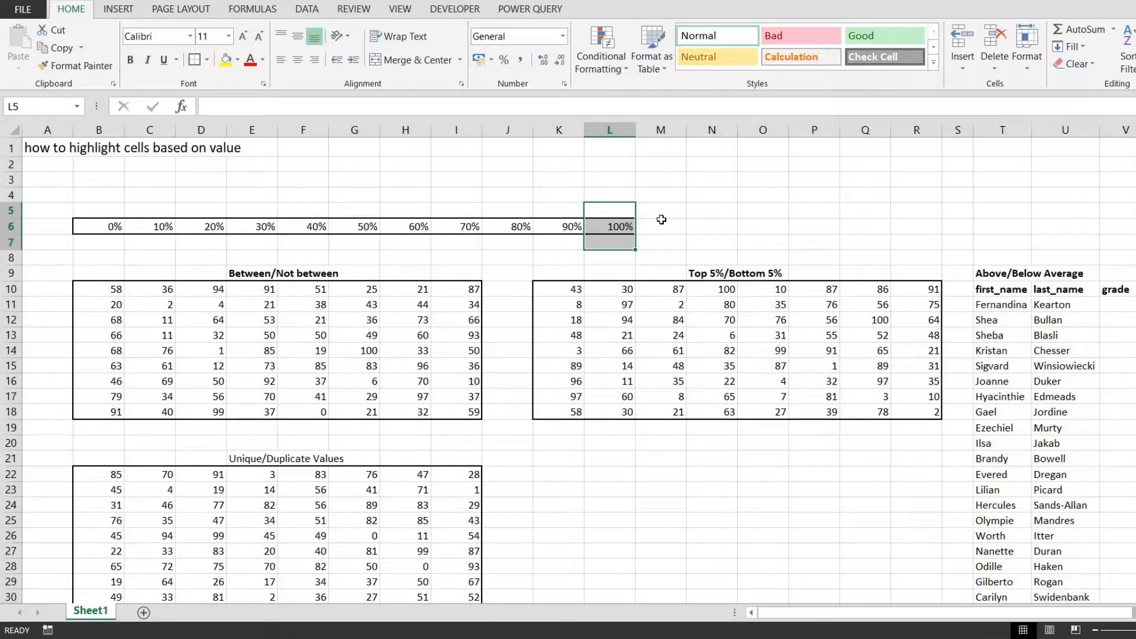
# Start a new conditional formatting rule for the percentage row B6:L6
pyautogui.click(94, 225)
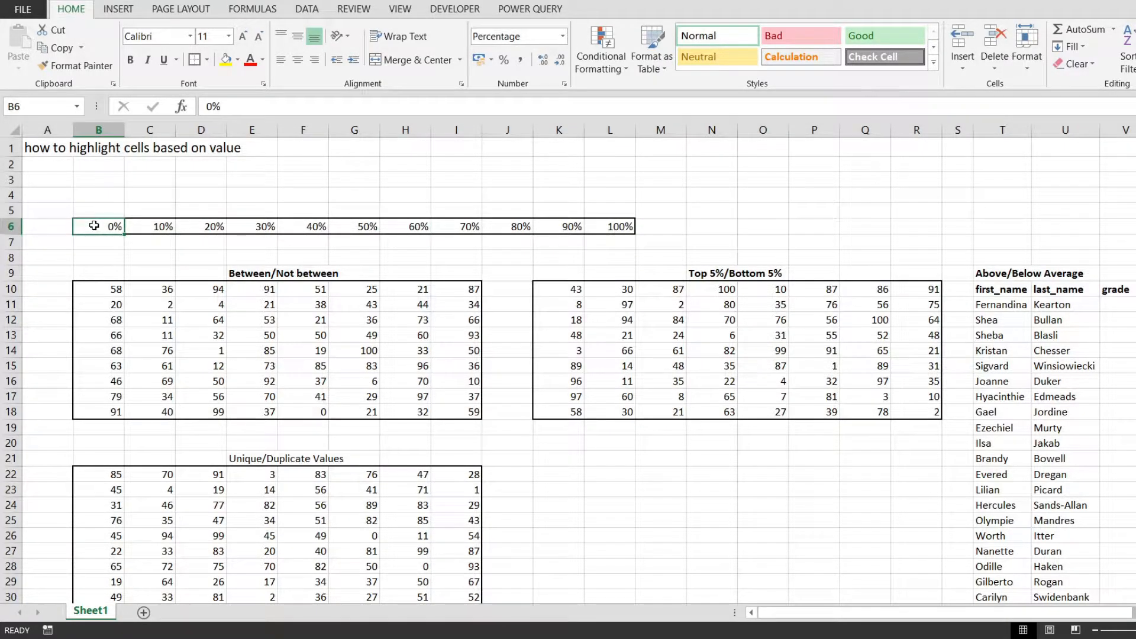
pyautogui.hotkey('ctrl', 'shift', 'Right')
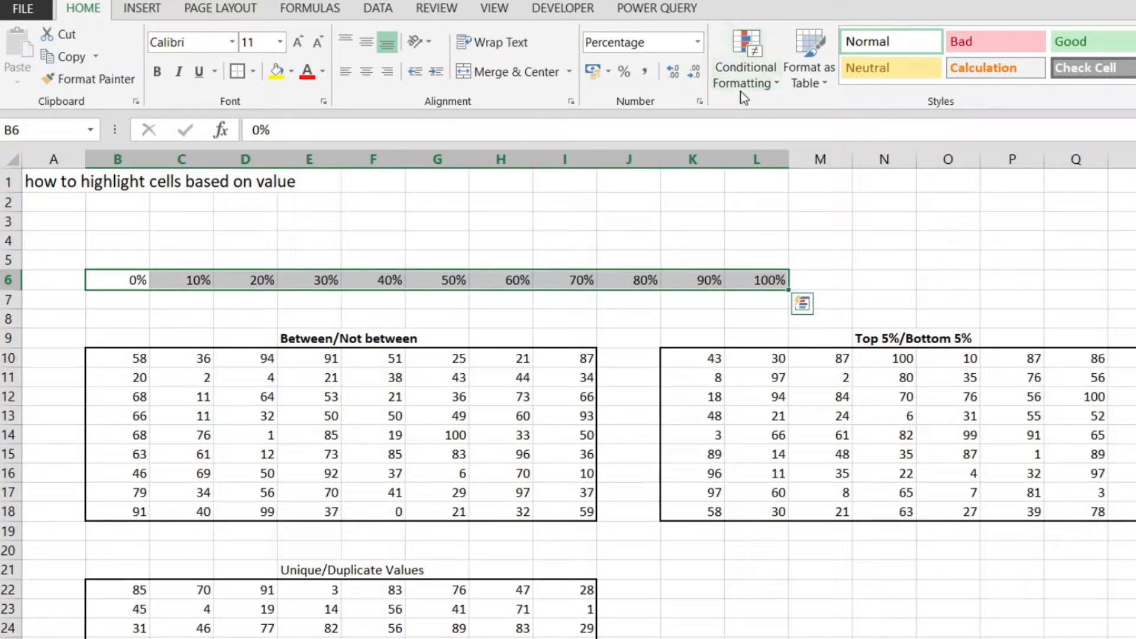
pyautogui.click(746, 74)
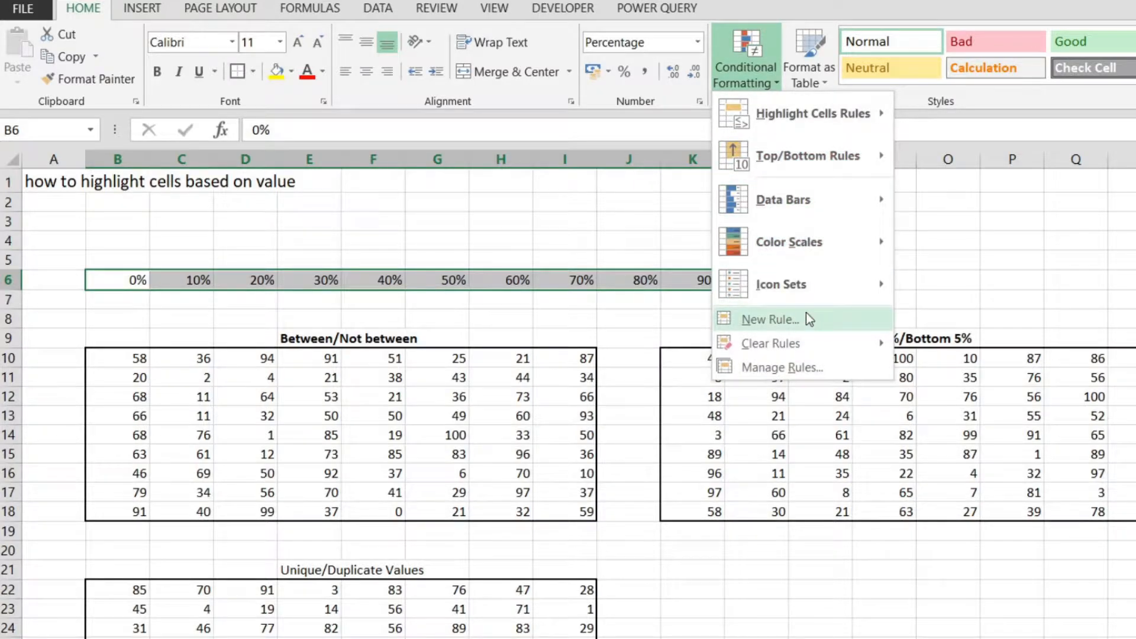
pyautogui.click(806, 318)
pyautogui.moveTo(687, 1); pyautogui.dragTo(721, 184)
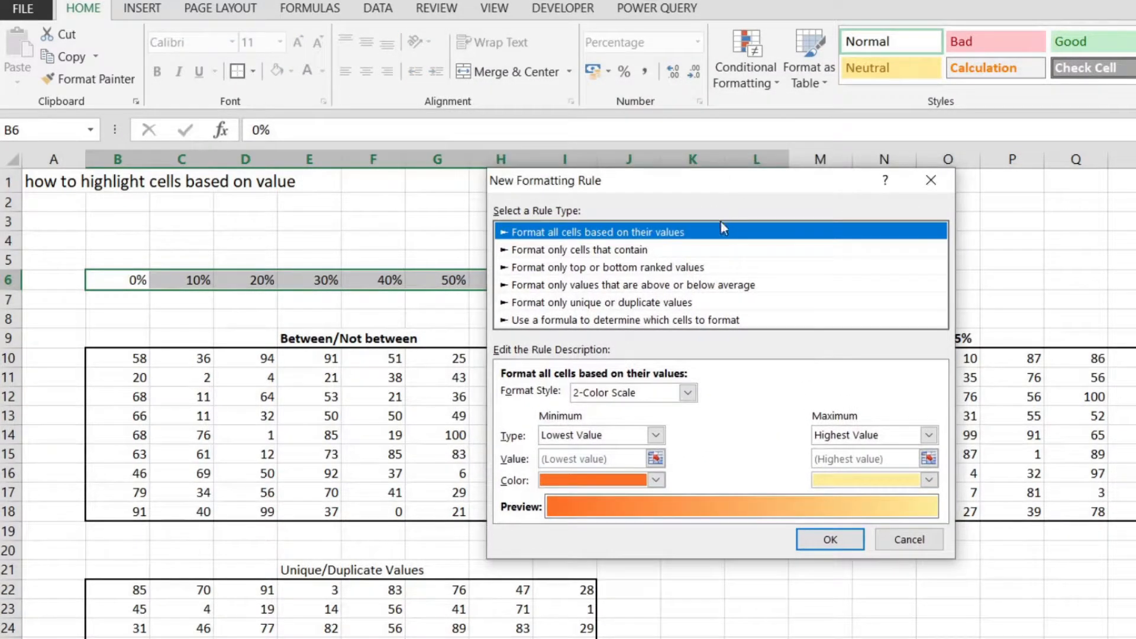
pyautogui.click(538, 250)
pyautogui.click(572, 233)
pyautogui.click(577, 250)
pyautogui.click(580, 285)
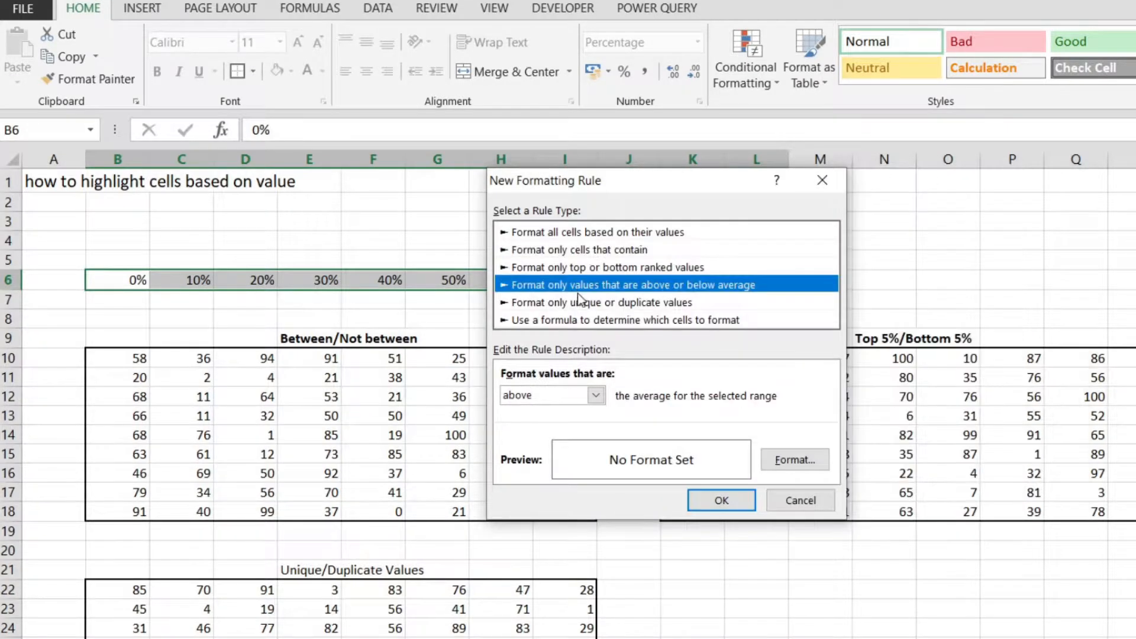
pyautogui.click(580, 302)
# Choose the rule type that formats all cells based on their values, with the 2-Color Scale style
pyautogui.click(578, 234)
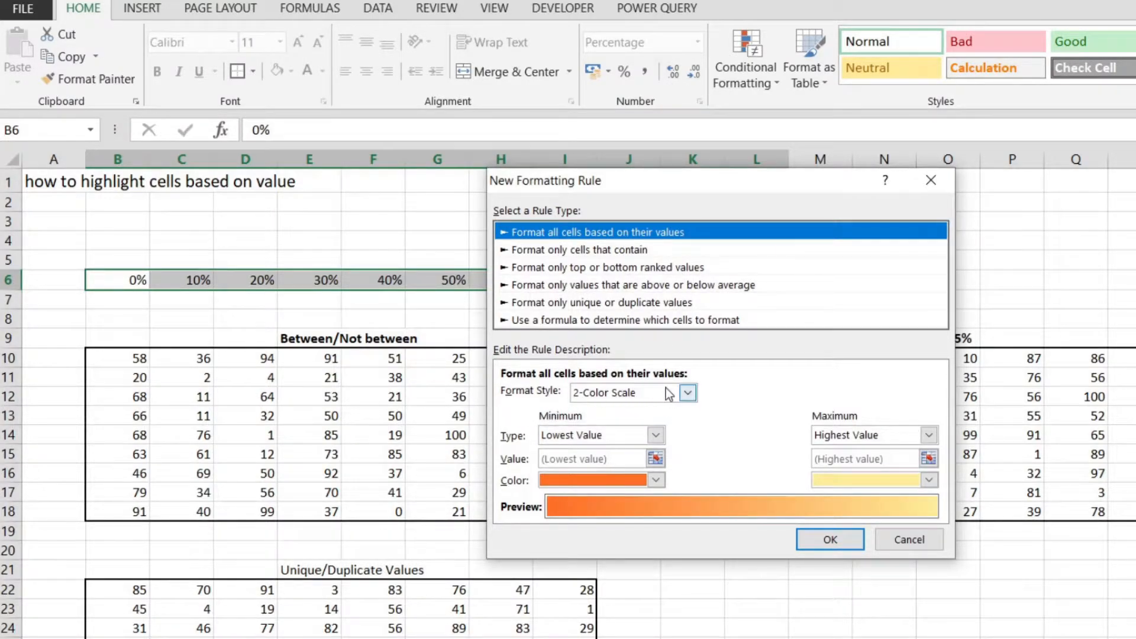
pyautogui.click(686, 392)
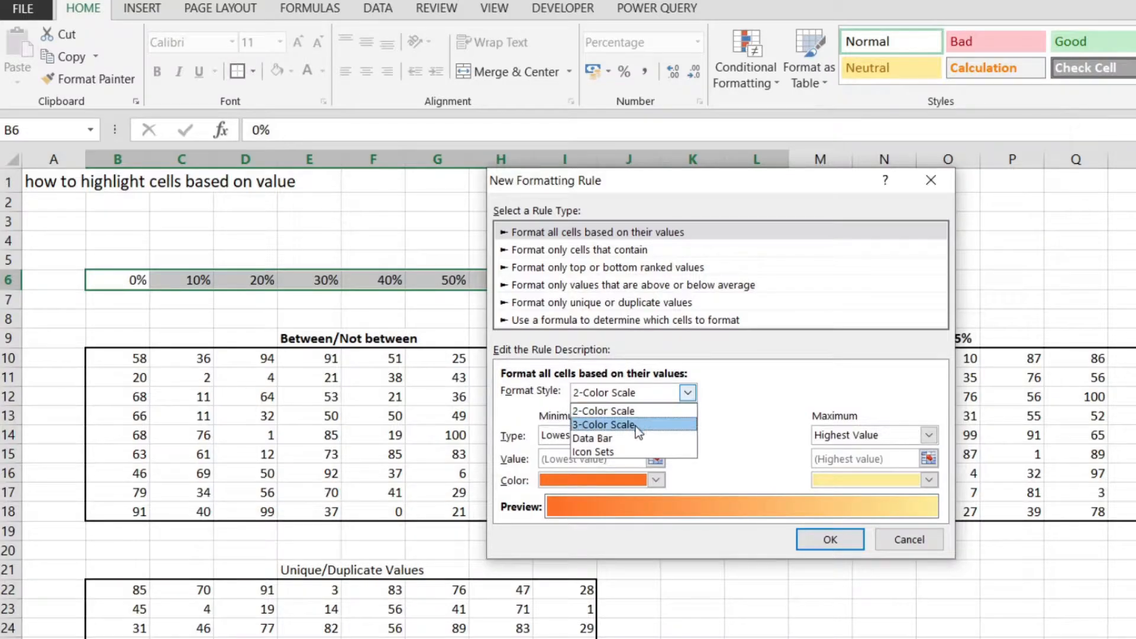
pyautogui.click(635, 410)
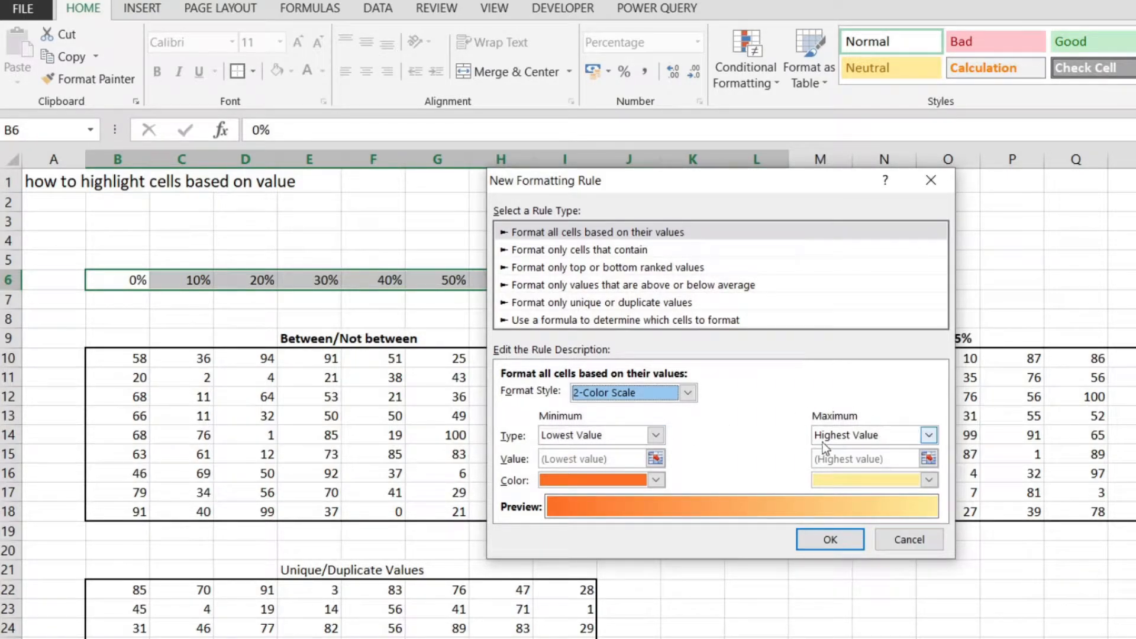
# Set the color scale's minimum to red and its maximum to green, and apply the rule
pyautogui.click(656, 481)
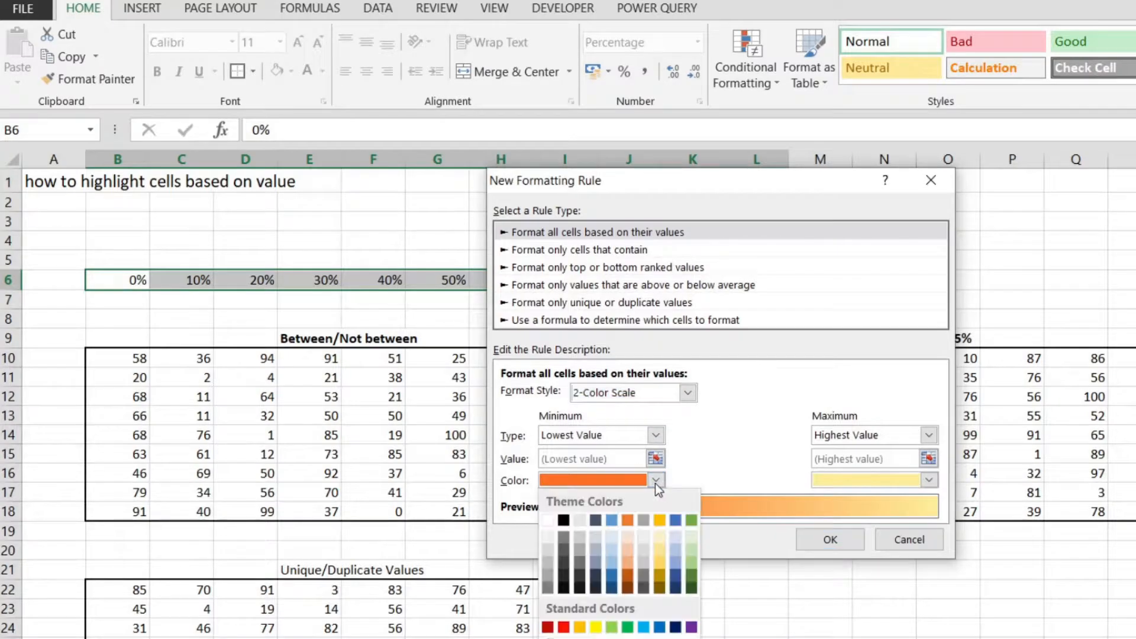
pyautogui.click(564, 628)
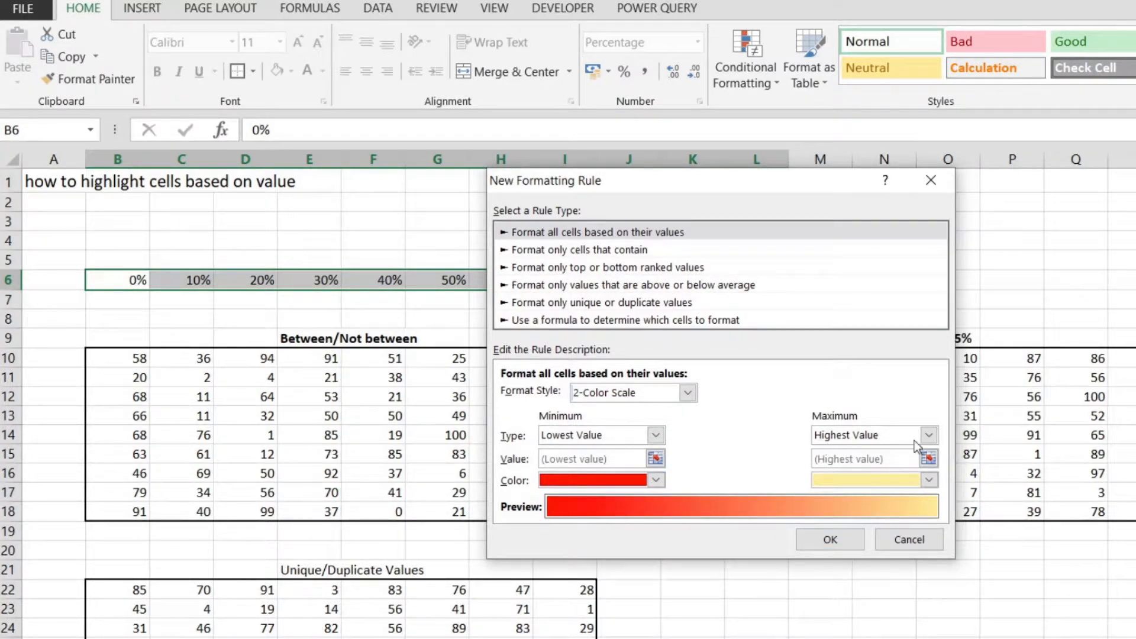
pyautogui.click(929, 480)
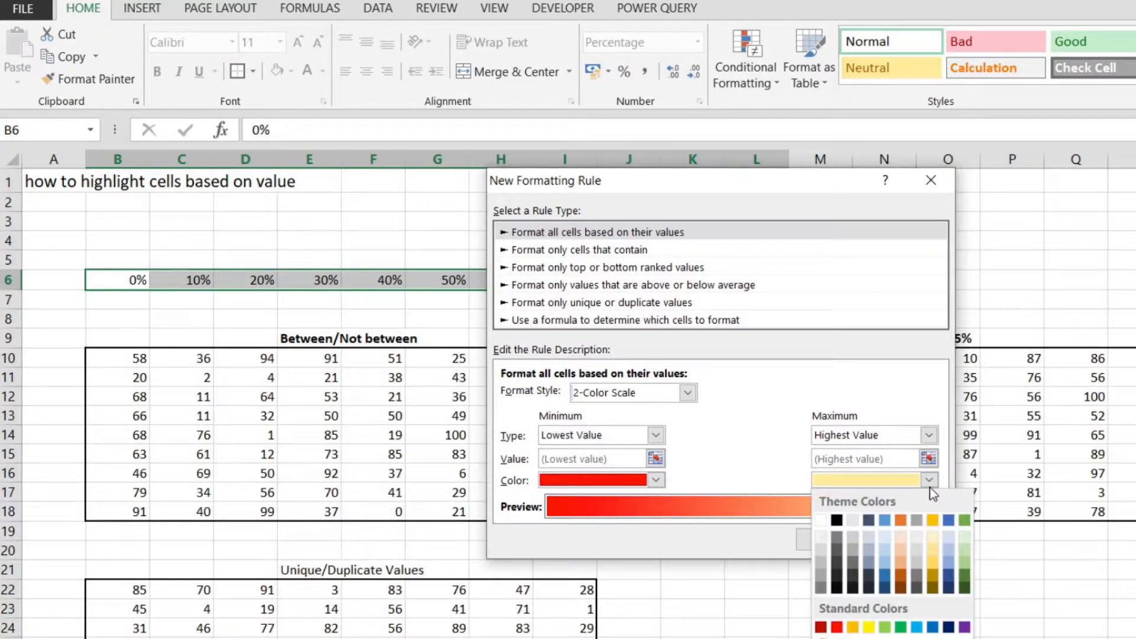
pyautogui.click(916, 627)
pyautogui.click(825, 540)
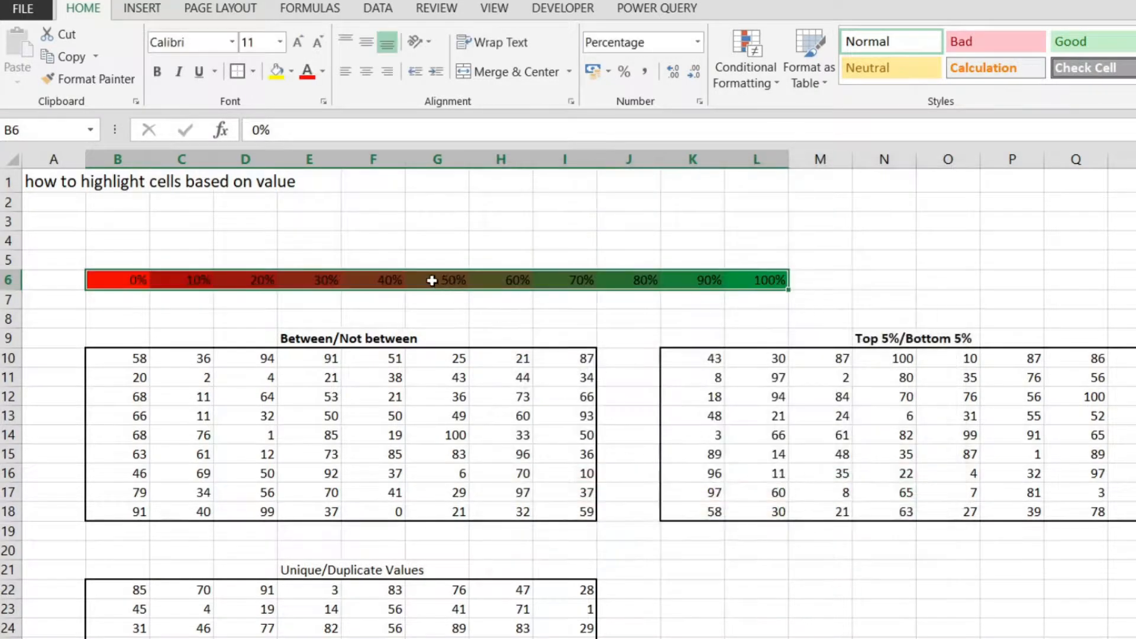
pyautogui.click(522, 235)
pyautogui.moveTo(128, 278); pyautogui.dragTo(763, 282)
pyautogui.click(796, 243)
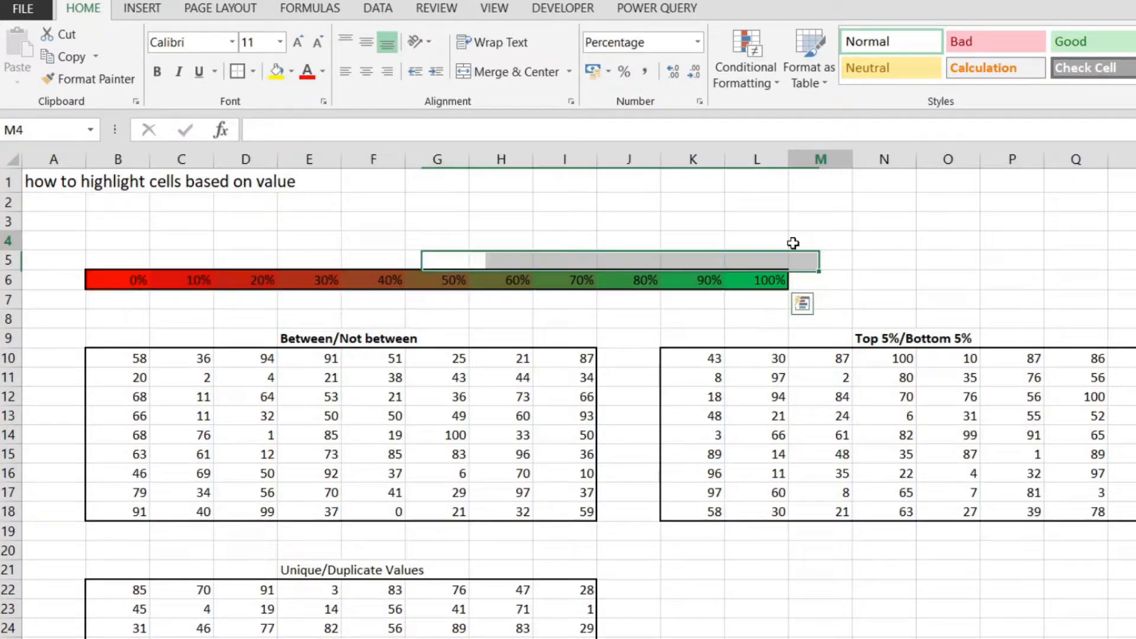
pyautogui.click(757, 283)
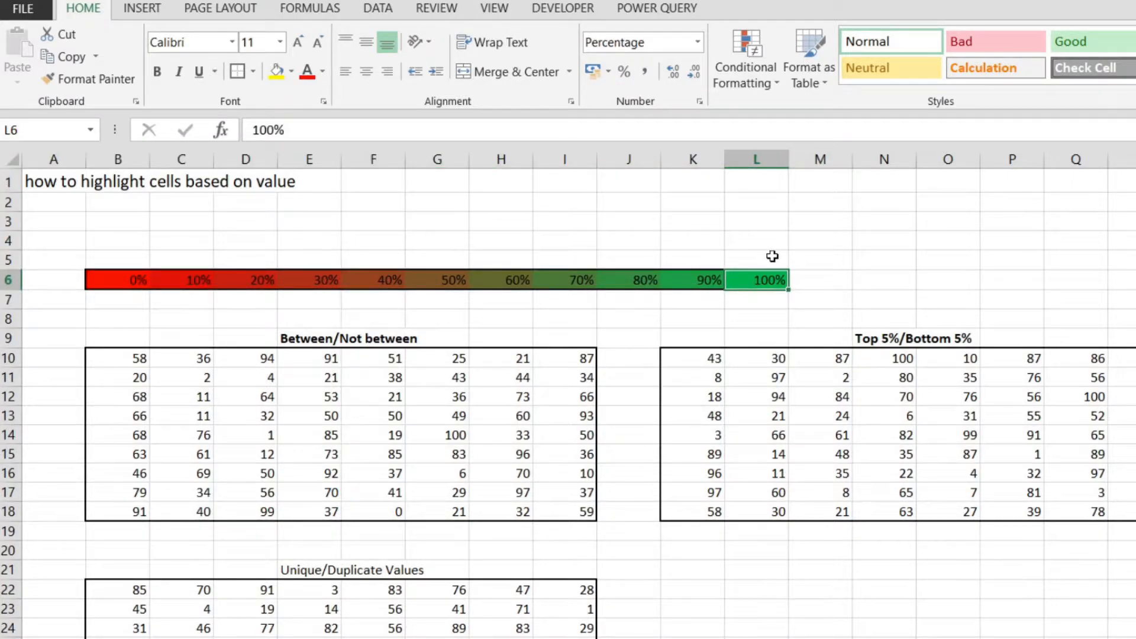
pyautogui.click(141, 276)
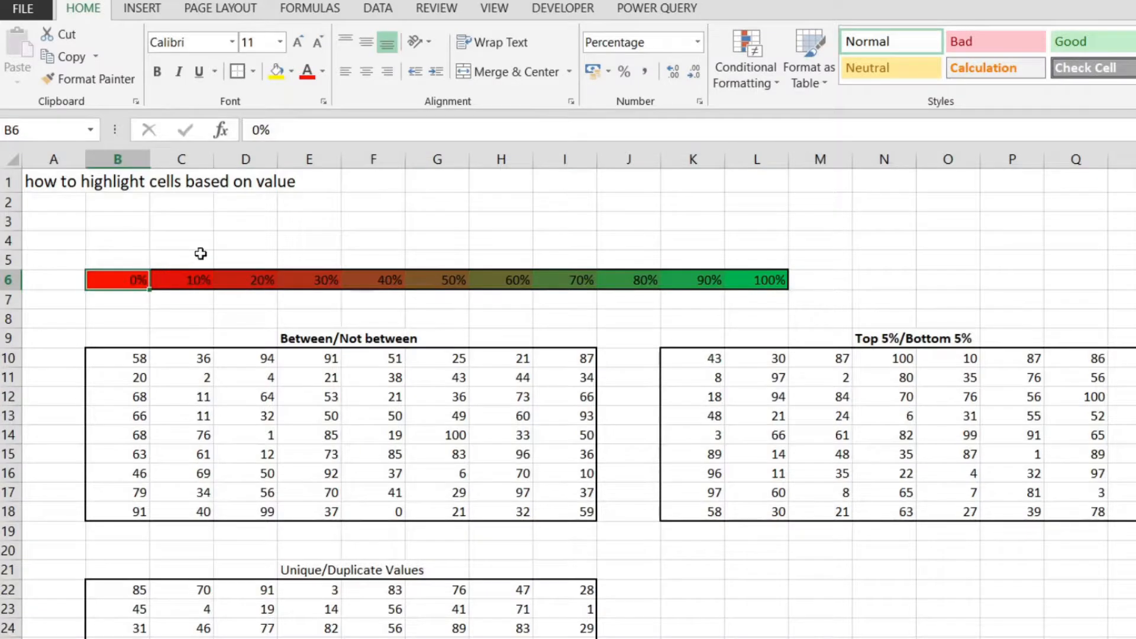
# Change the value in G6 to 1000% to test how the color scale reacts
pyautogui.click(424, 278)
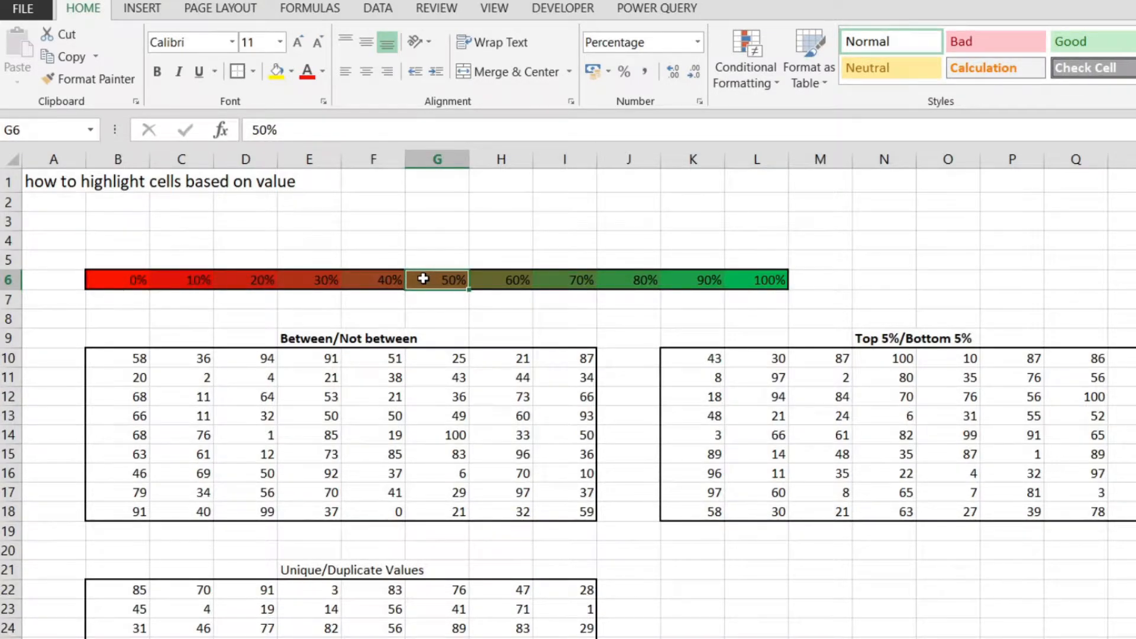
pyautogui.write('1000')
pyautogui.press('Return')
pyautogui.click(562, 241)
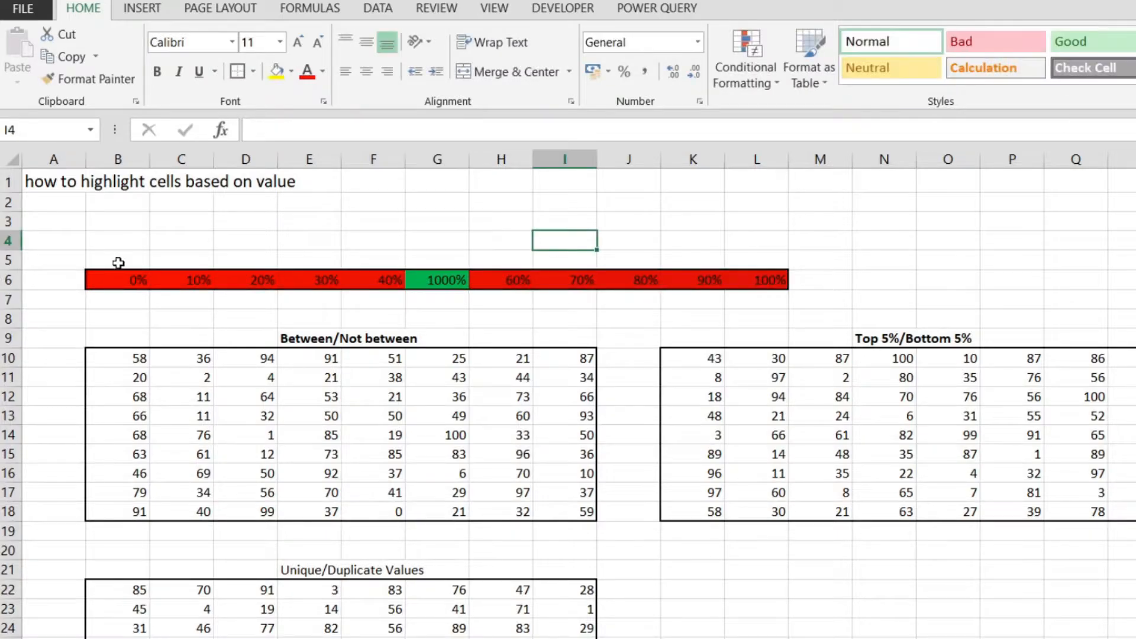
pyautogui.moveTo(118, 262); pyautogui.dragTo(385, 298)
pyautogui.moveTo(509, 248); pyautogui.dragTo(753, 273)
pyautogui.click(583, 299)
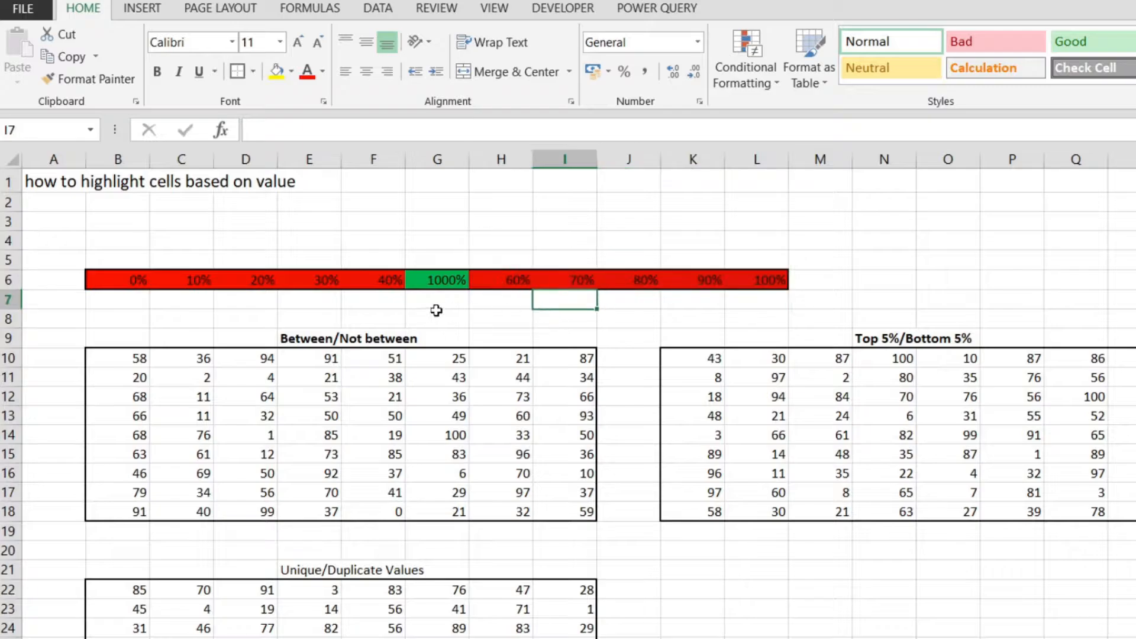
# Change the value in E6 to 1000000% to test the color scale with a far larger maximum
pyautogui.click(304, 282)
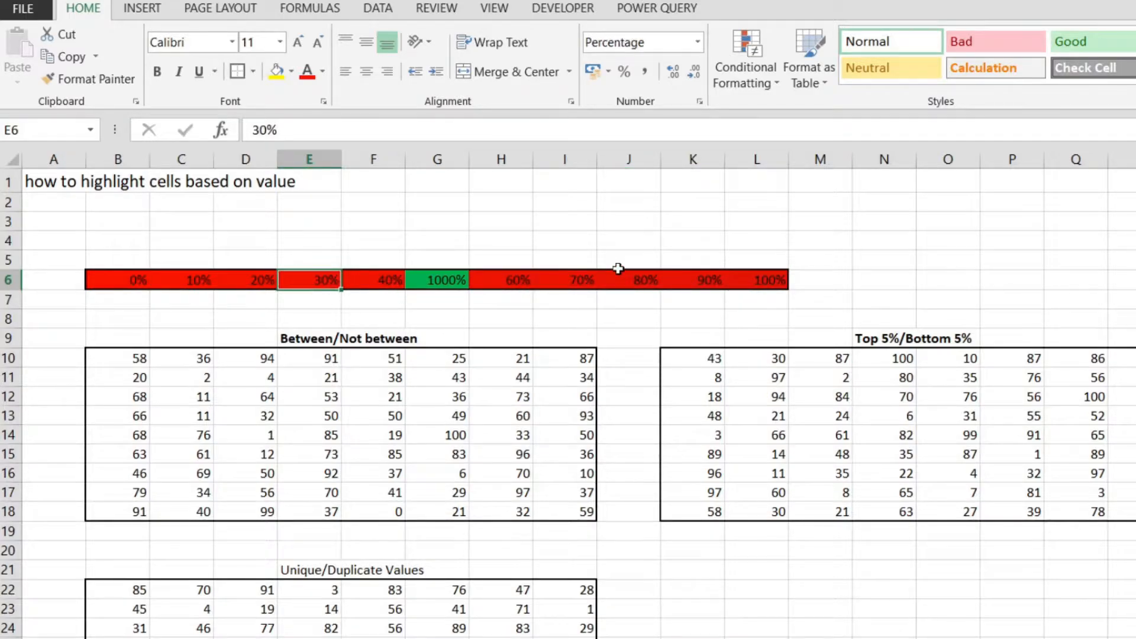
pyautogui.write('100000')
pyautogui.write('0')
pyautogui.press('Return')
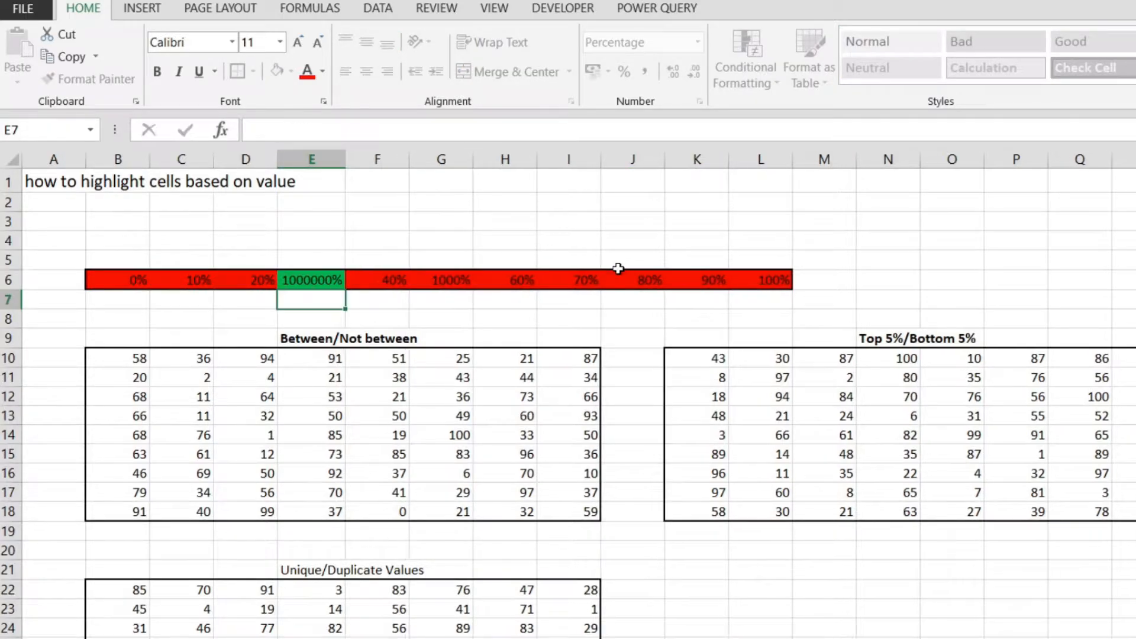
pyautogui.click(289, 283)
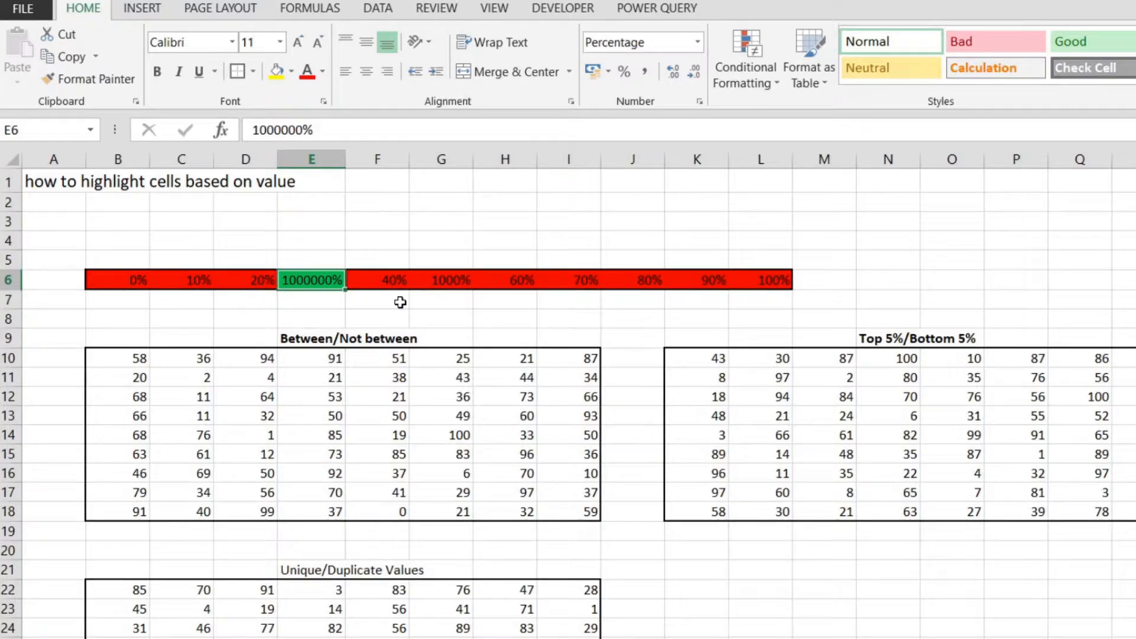
# Change the value in G6 to -10000000% to test the color scale with an extreme minimum
pyautogui.click(444, 280)
pyautogui.press('F2')
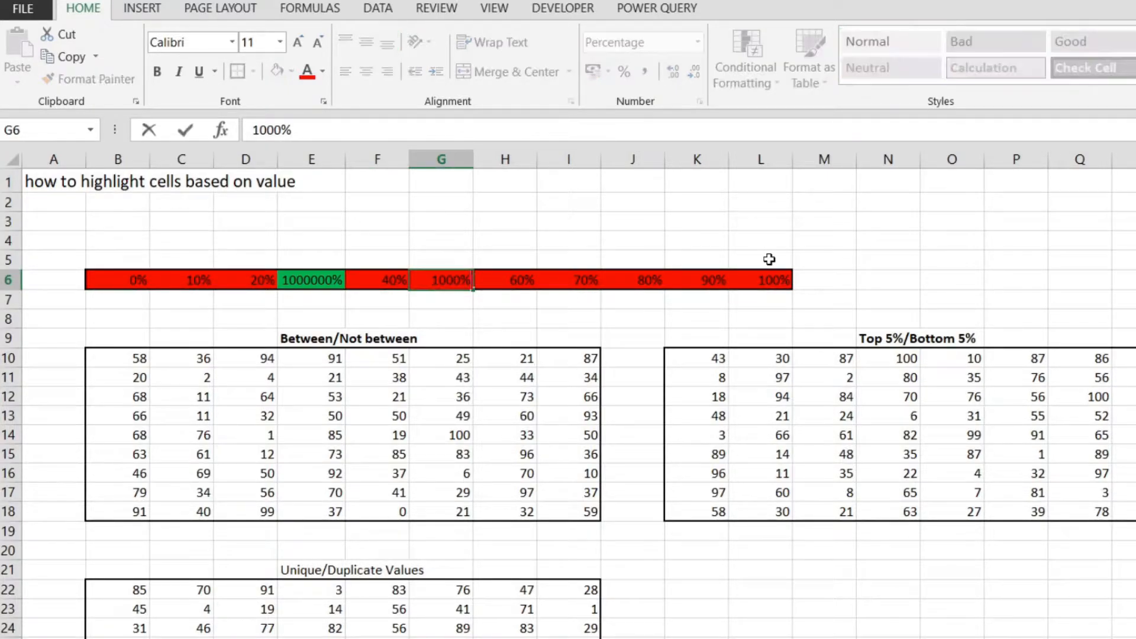
pyautogui.write('-')
pyautogui.press('Right')
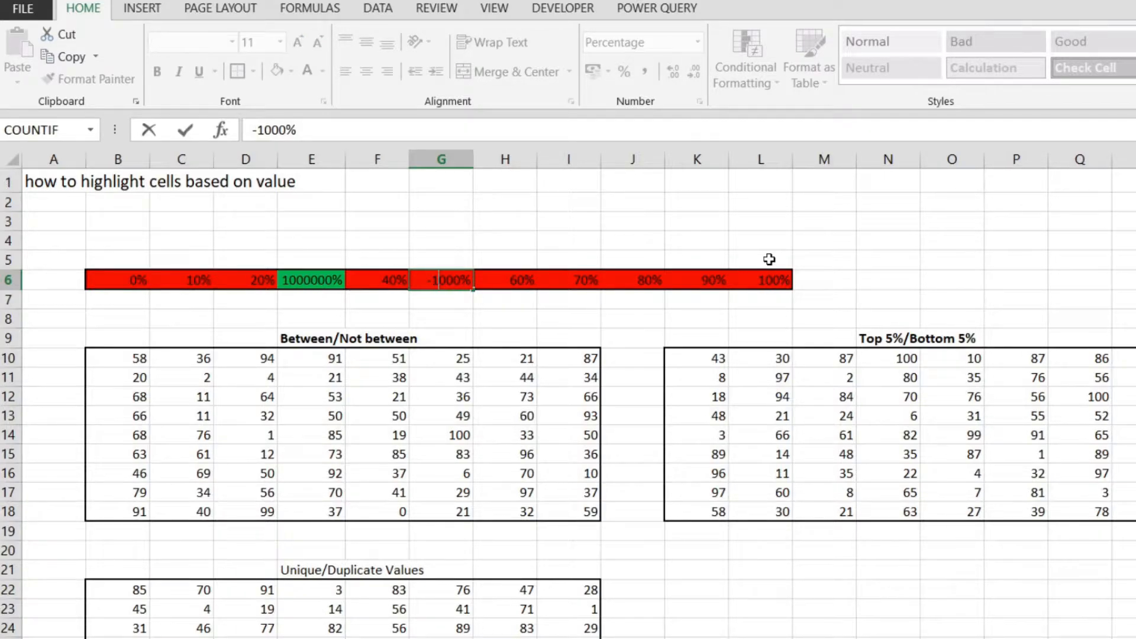
pyautogui.write('00000')
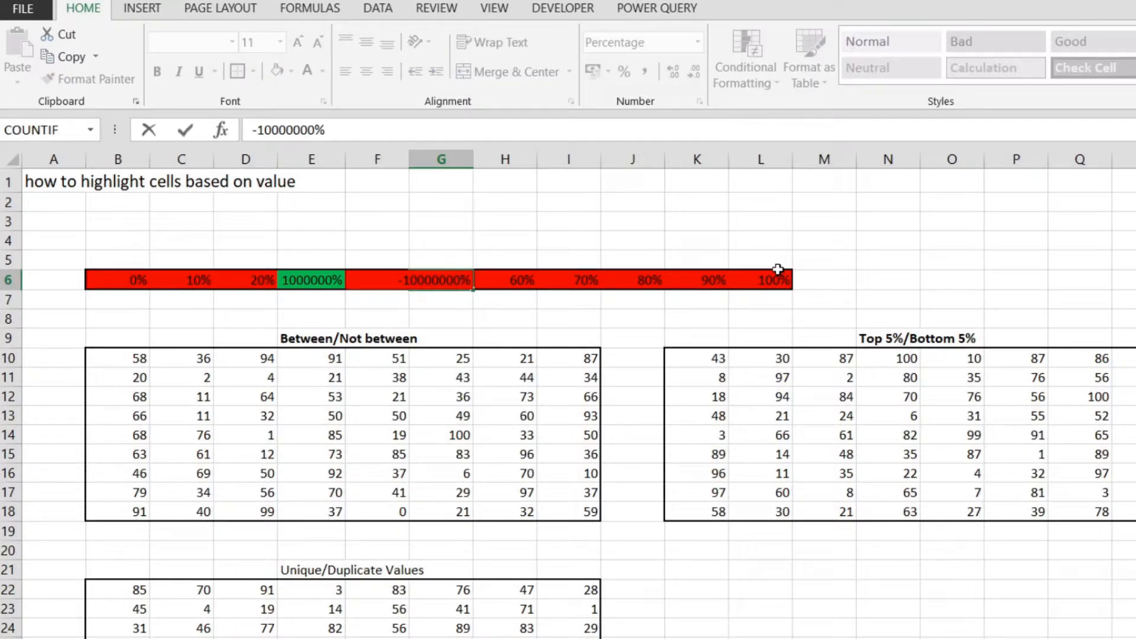
pyautogui.press('Return')
pyautogui.click(538, 236)
pyautogui.click(498, 261)
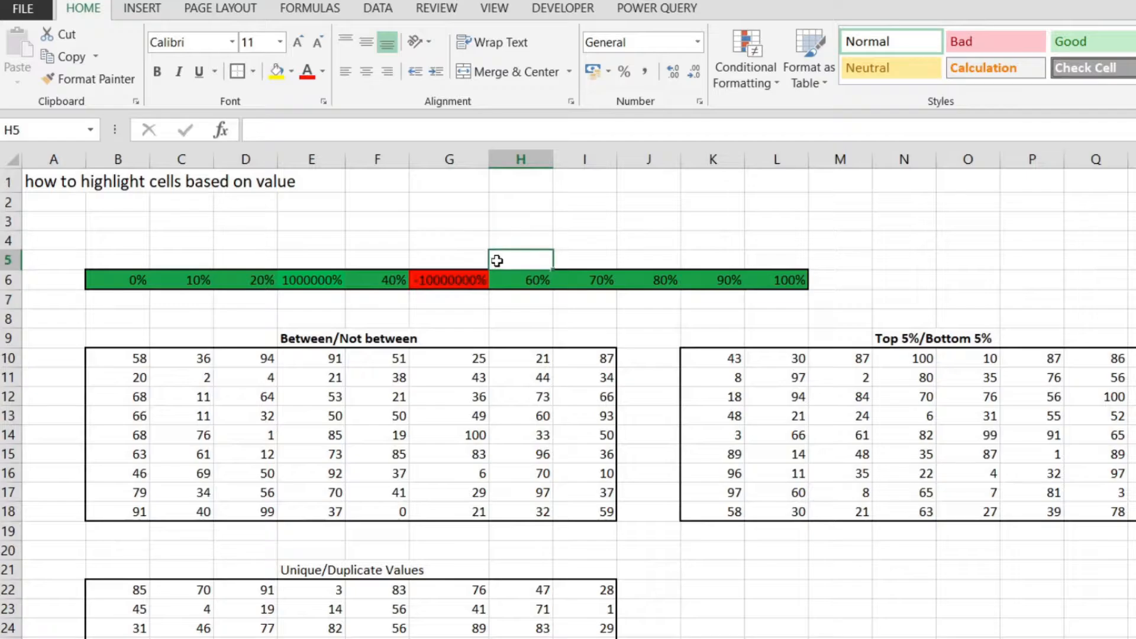
# Undo all the test values entered in E6 and G6
pyautogui.hotkey('ctrl', 'z')
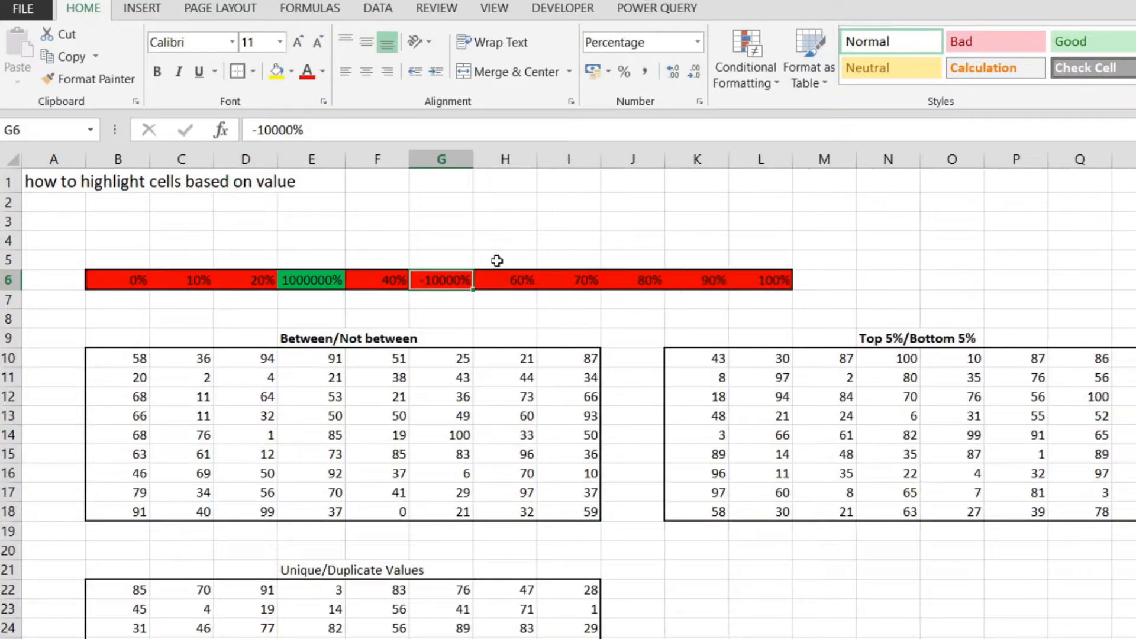
pyautogui.hotkey('ctrl', 'z')
pyautogui.hotkey('ctrl', 'z')
pyautogui.hotkey('ctrl', 'z')
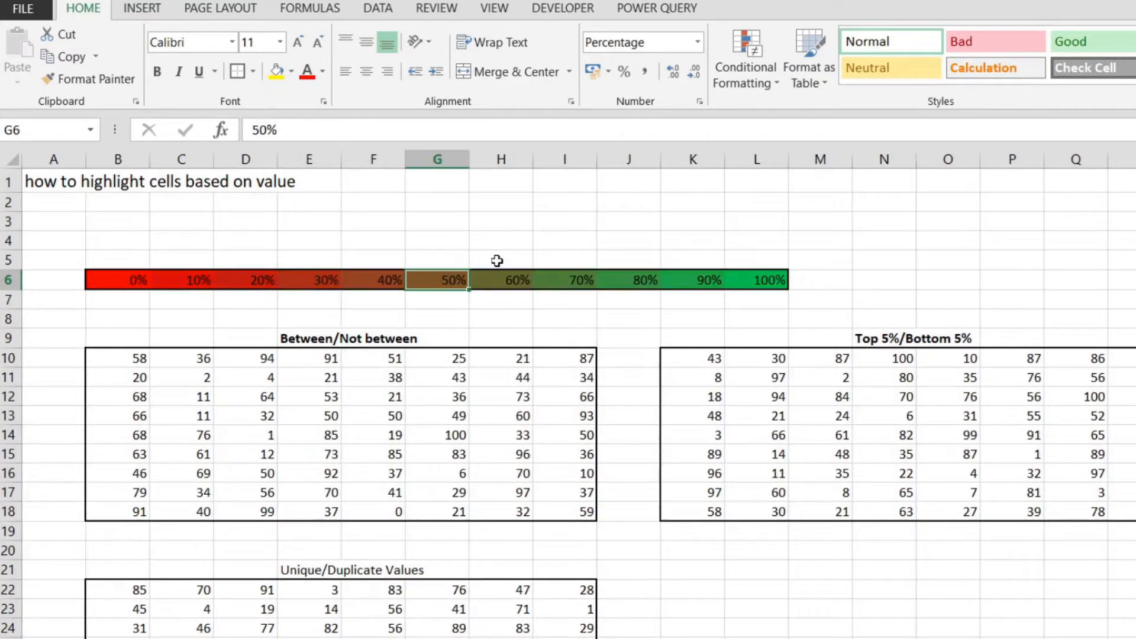
pyautogui.click(746, 301)
pyautogui.moveTo(101, 277); pyautogui.dragTo(752, 276)
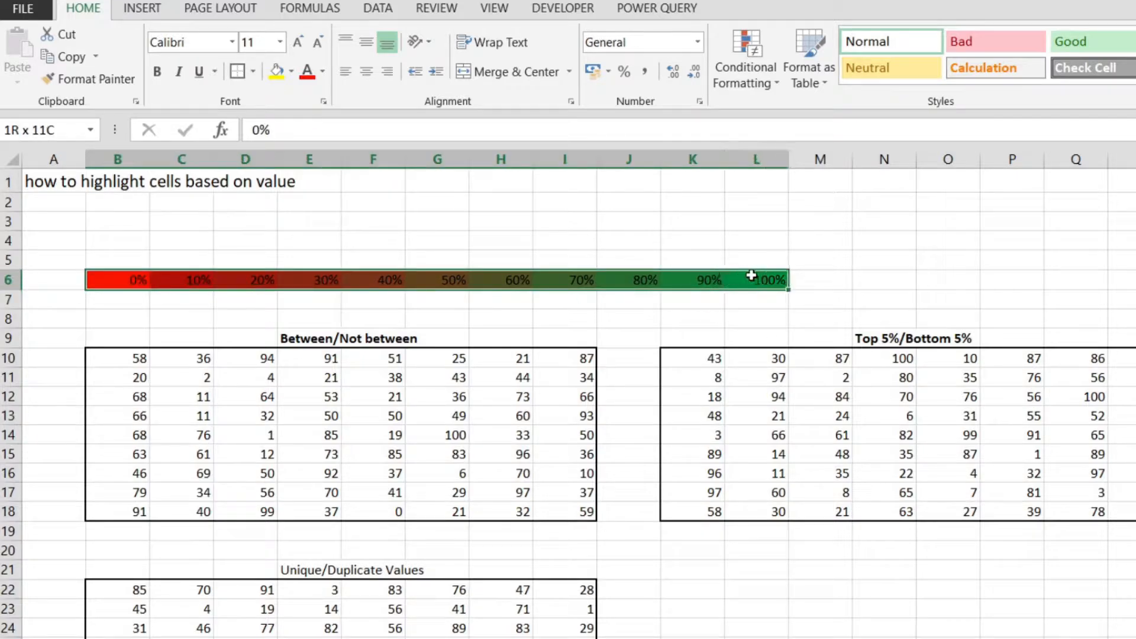
pyautogui.click(653, 215)
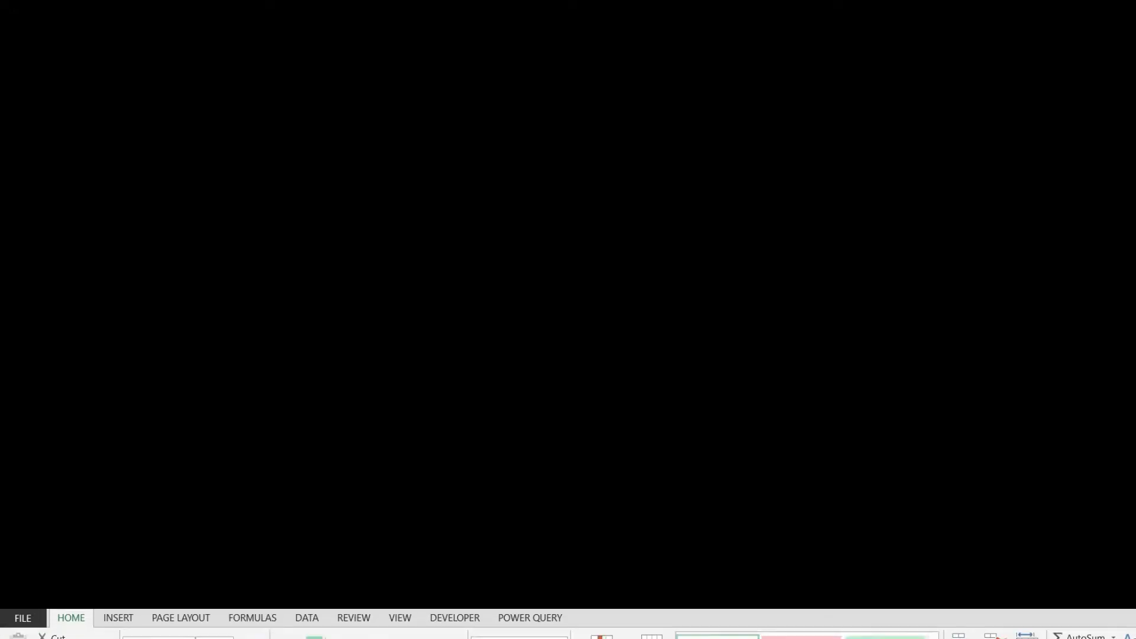
# Start a new conditional formatting rule for B10:I18 with the rule type "Format only cells that contain"
pyautogui.moveTo(97, 364); pyautogui.dragTo(471, 487)
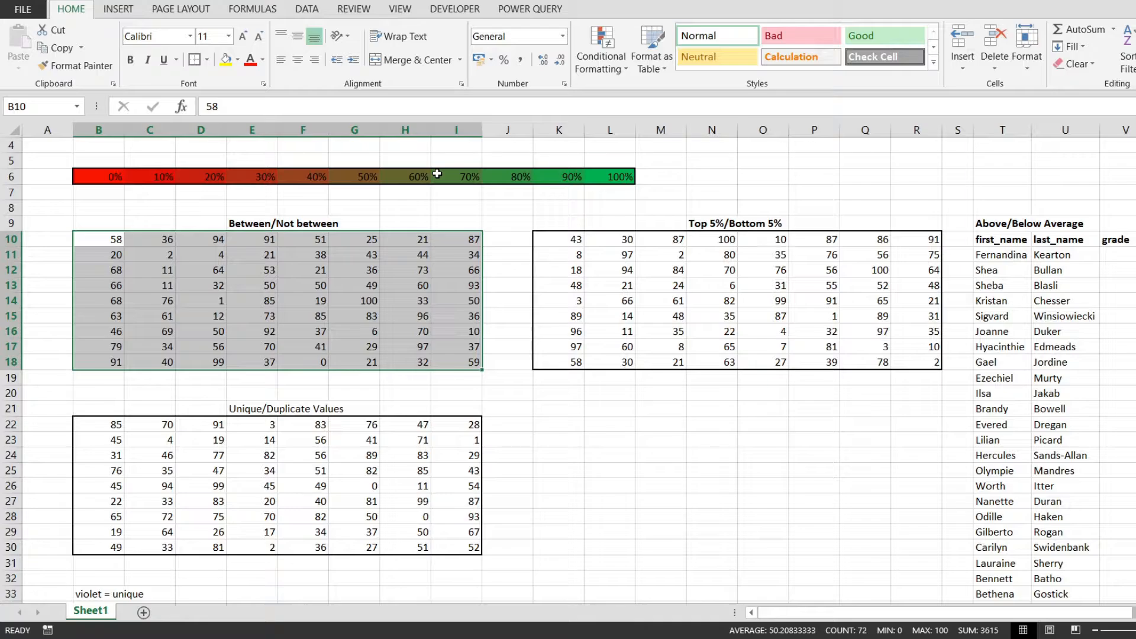
pyautogui.click(295, 12)
pyautogui.click(71, 8)
pyautogui.click(601, 50)
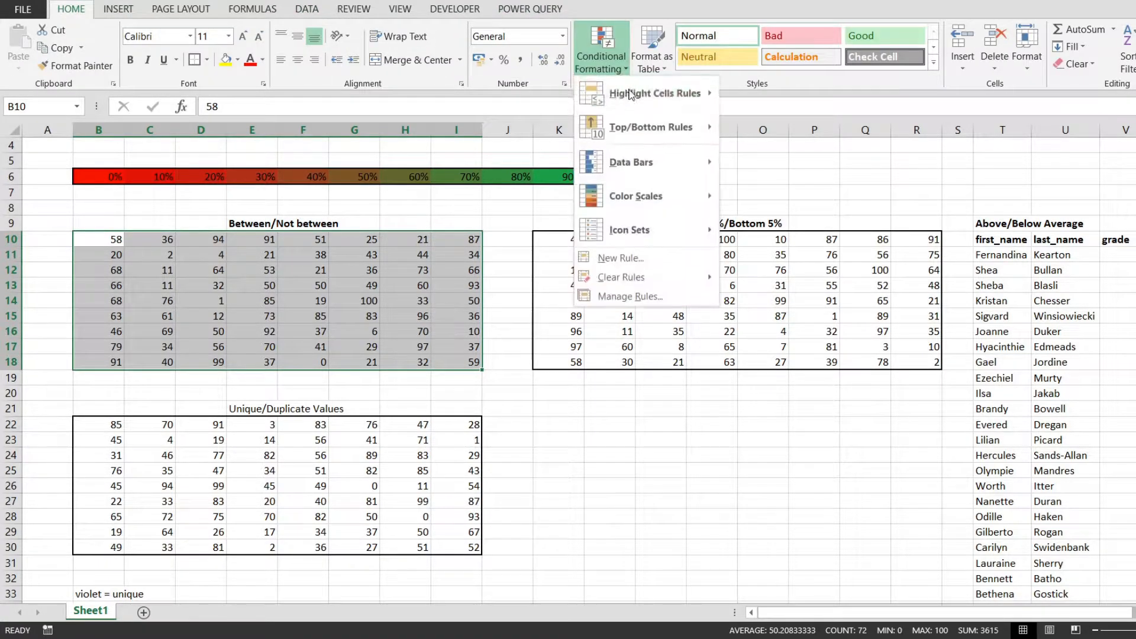
pyautogui.click(659, 265)
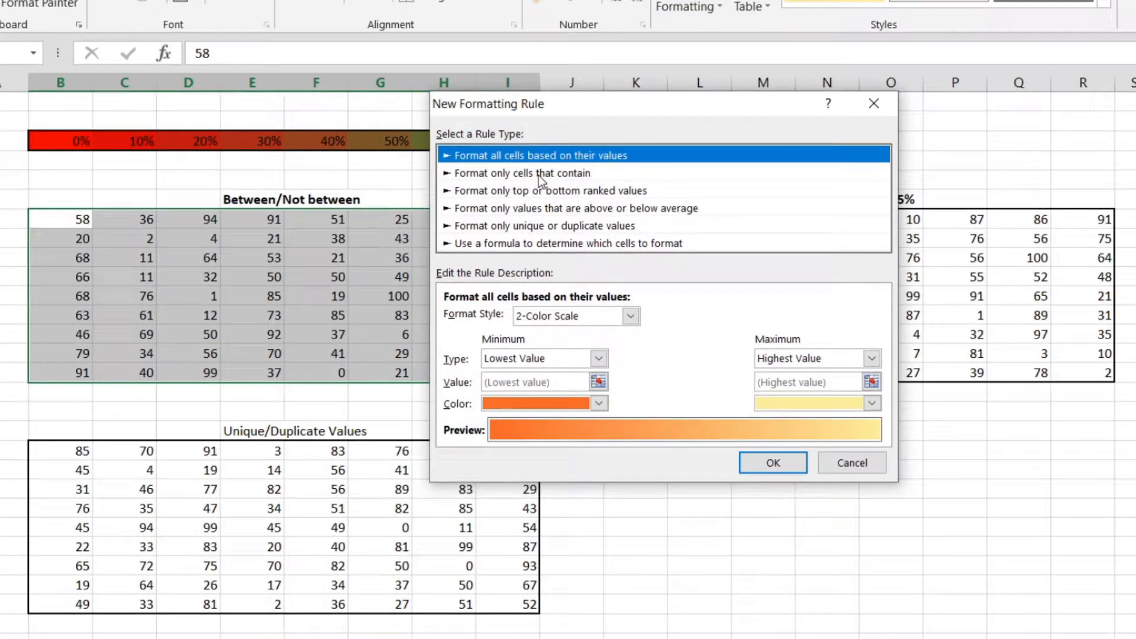
pyautogui.click(540, 174)
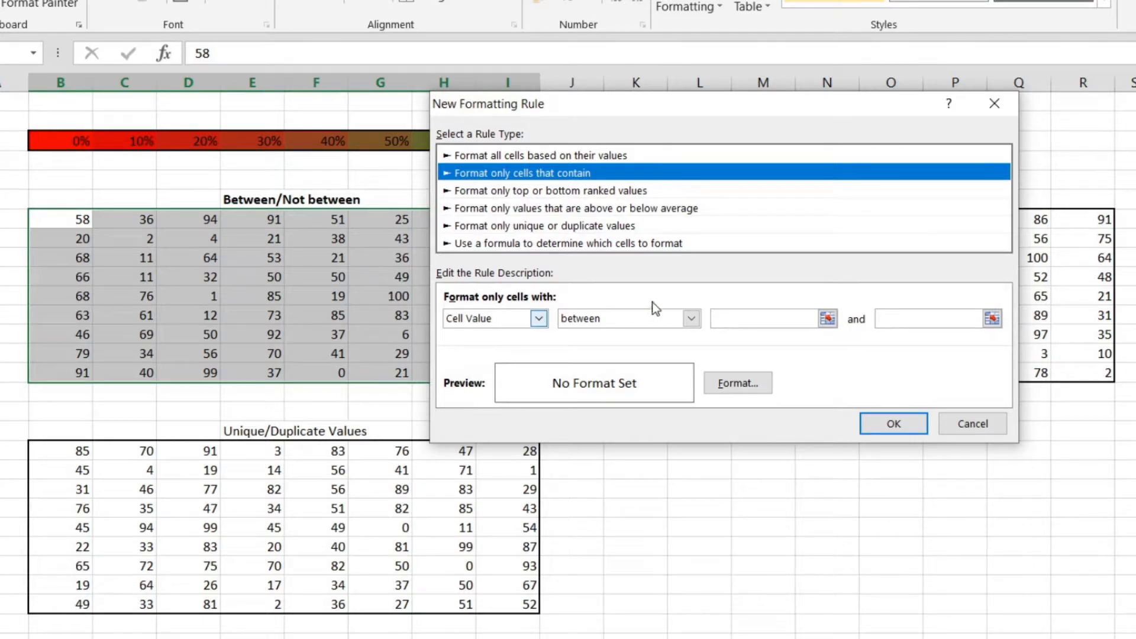
# Set the rule's condition to Cell Value not between 25 and 35
pyautogui.click(532, 320)
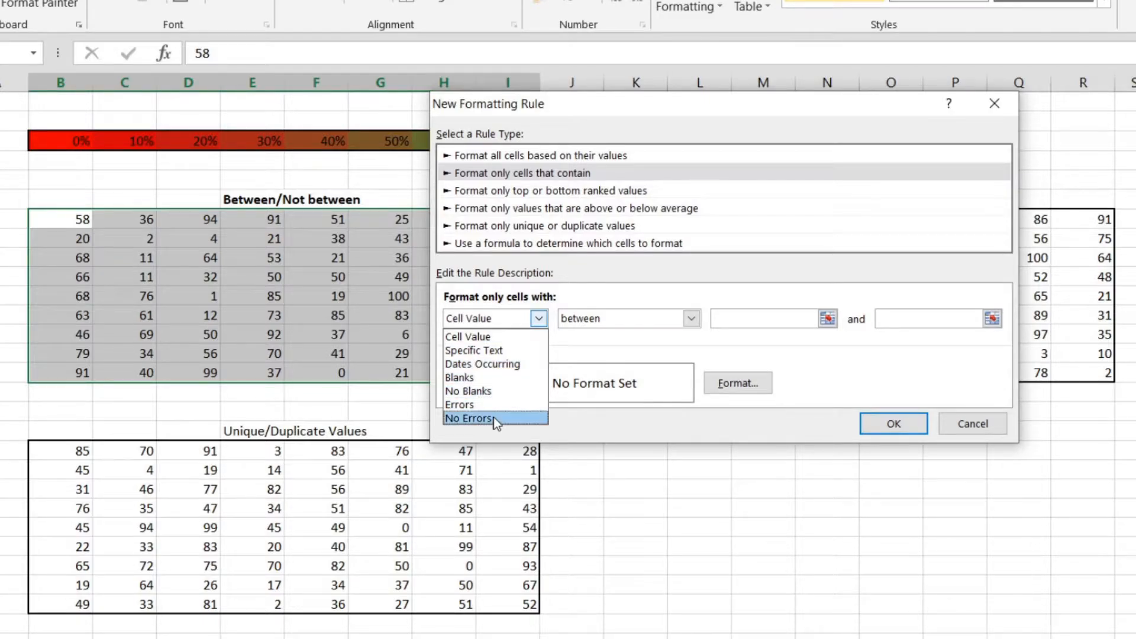
pyautogui.click(502, 339)
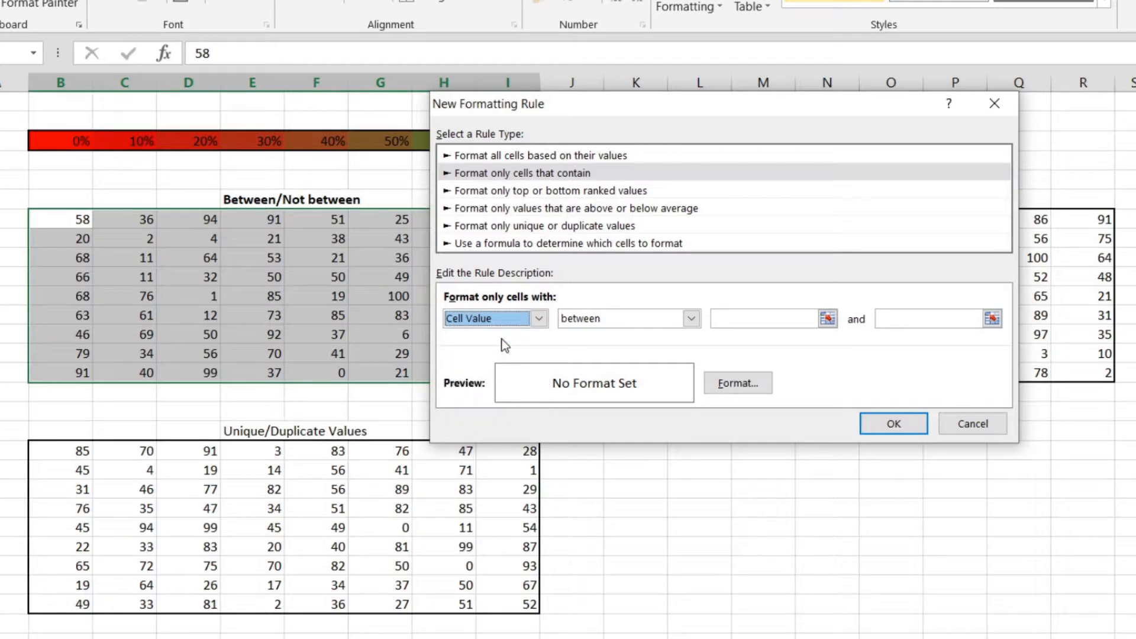
pyautogui.click(649, 318)
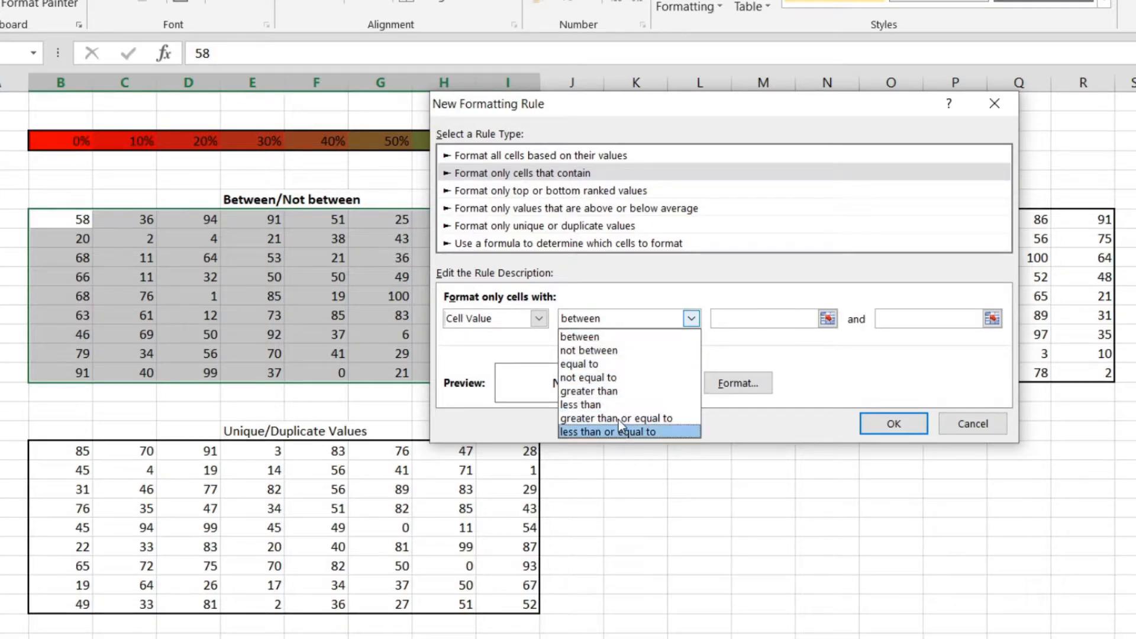
pyautogui.click(580, 351)
pyautogui.click(763, 318)
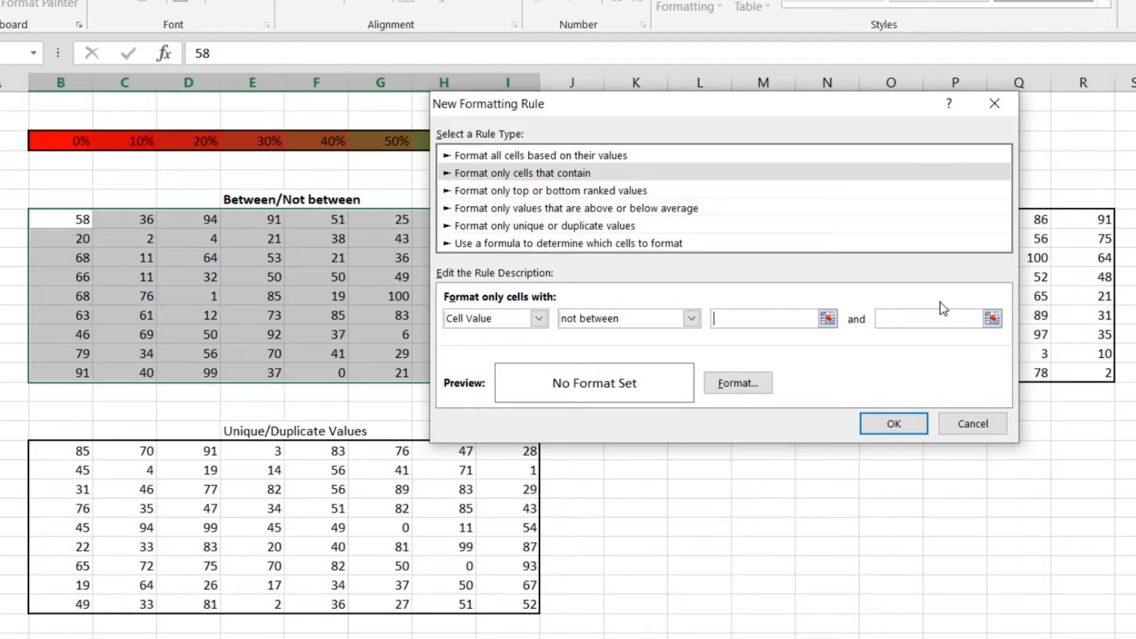
pyautogui.write('25')
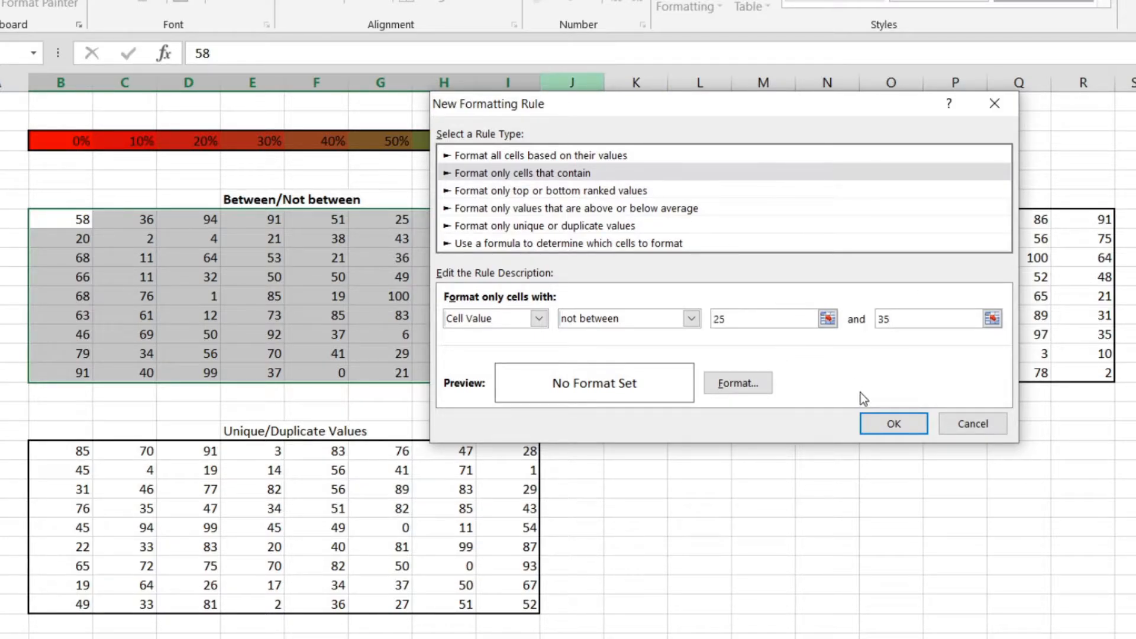
# Look through the rule's format categories and choose a light orange background fill
pyautogui.click(738, 388)
pyautogui.moveTo(574, 3); pyautogui.dragTo(677, 38)
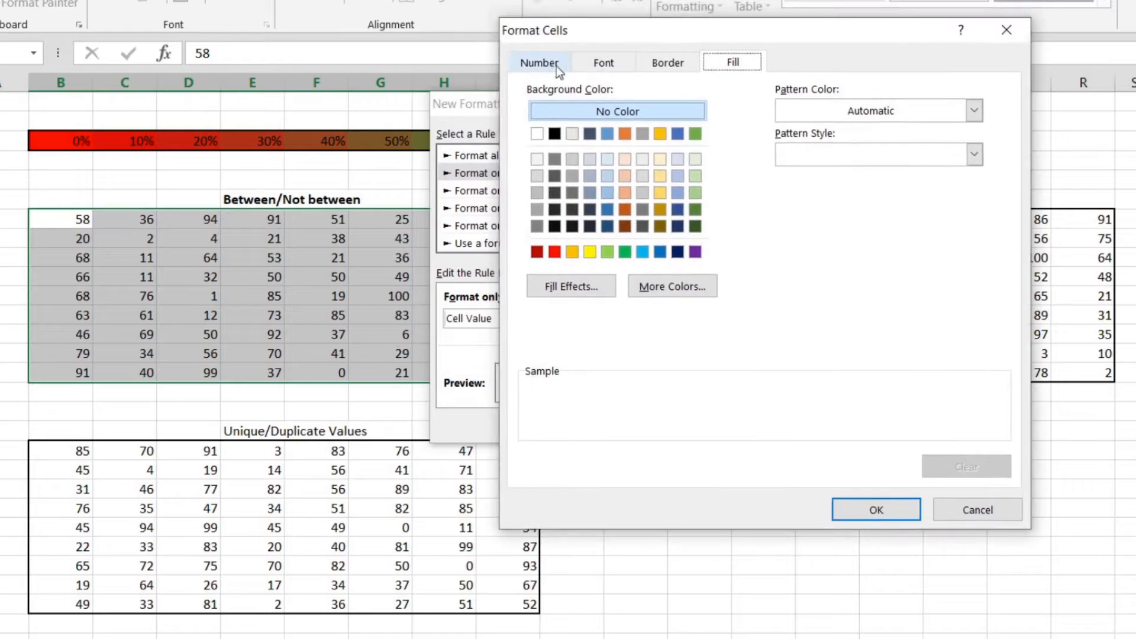
pyautogui.click(535, 63)
pyautogui.click(669, 62)
pyautogui.click(729, 63)
pyautogui.click(560, 63)
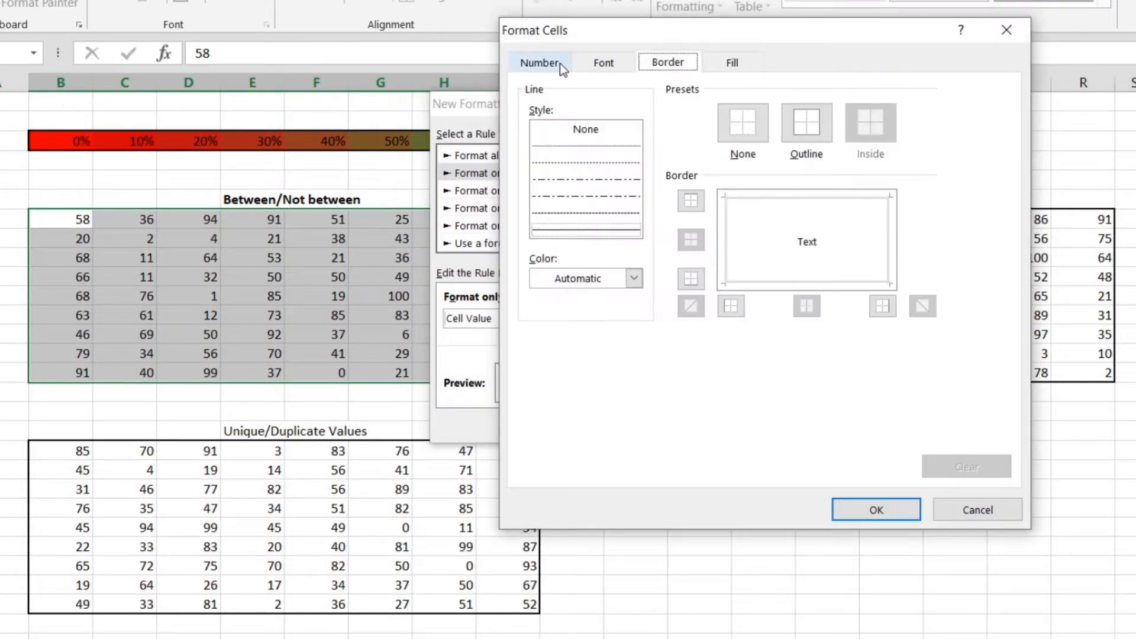
pyautogui.click(610, 64)
pyautogui.click(728, 67)
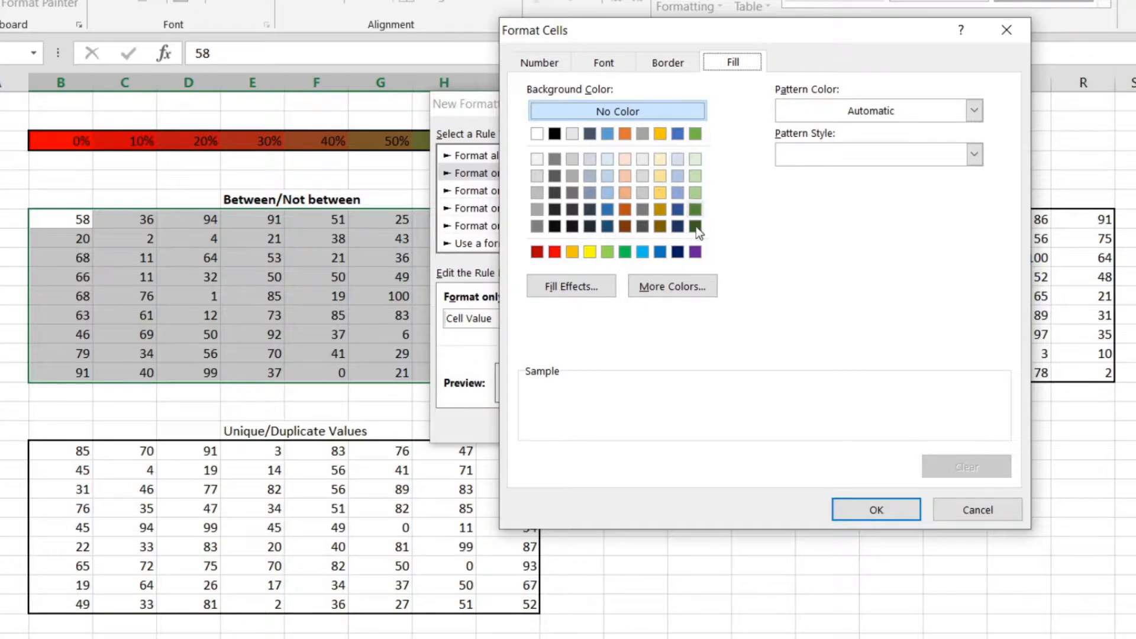
pyautogui.click(626, 193)
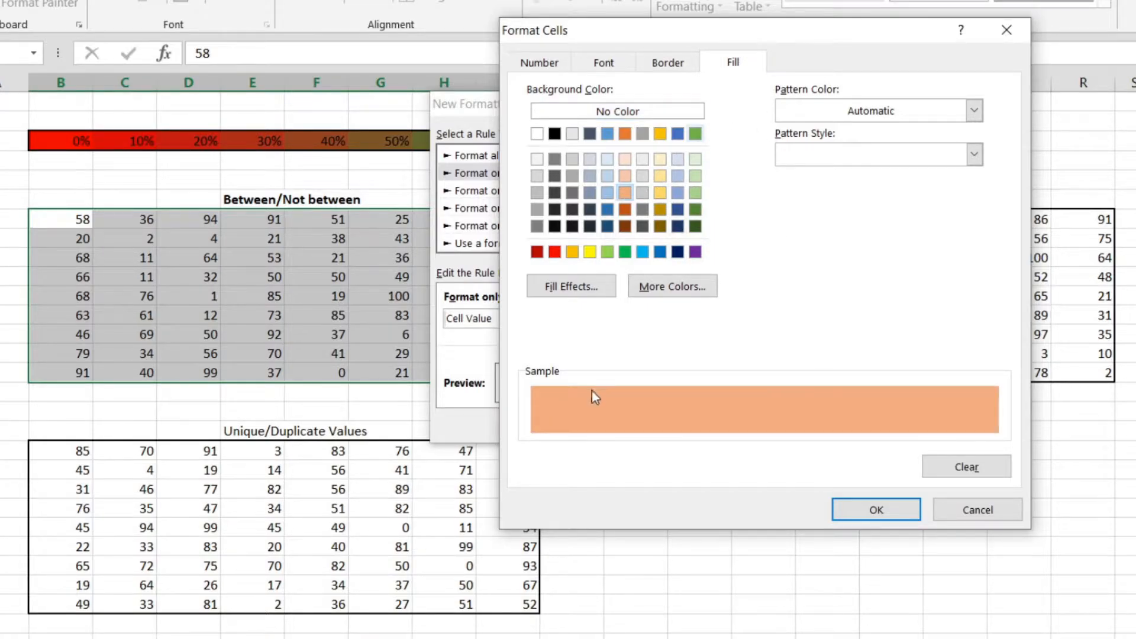
# Set the rule's font style to Bold and apply the finished rule to the Between/Not between table
pyautogui.click(665, 63)
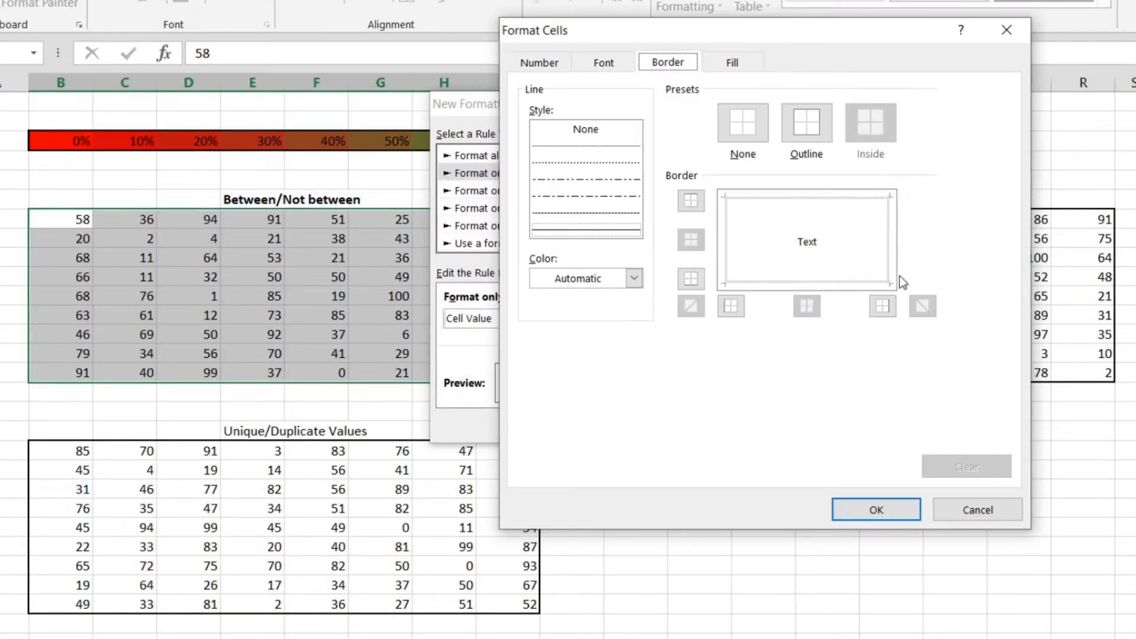
pyautogui.click(605, 63)
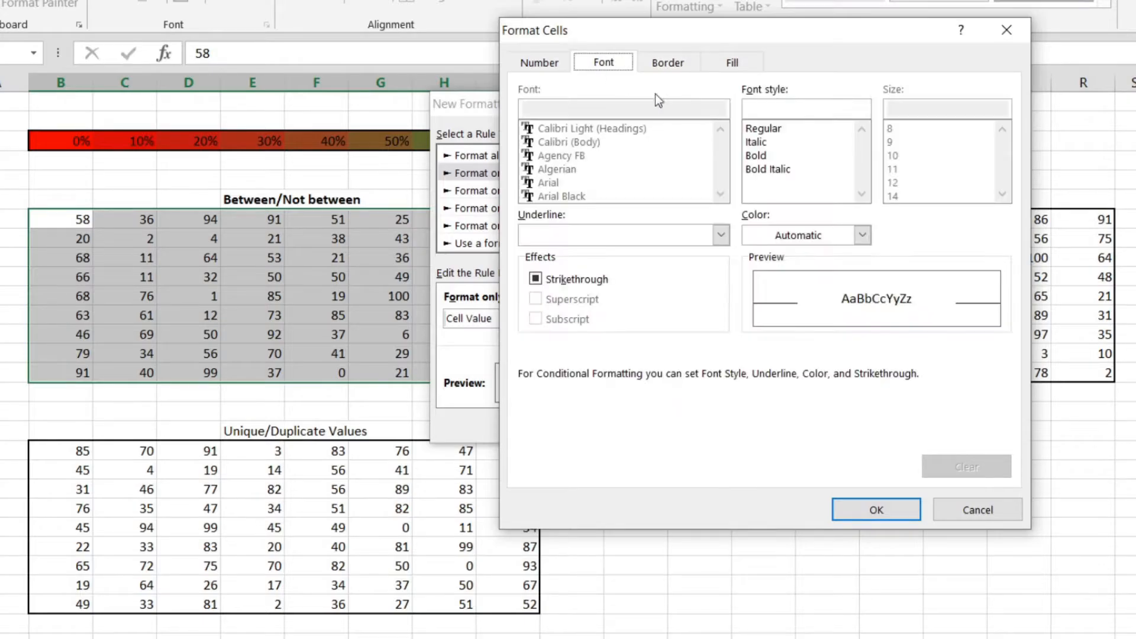
pyautogui.click(837, 235)
pyautogui.click(763, 158)
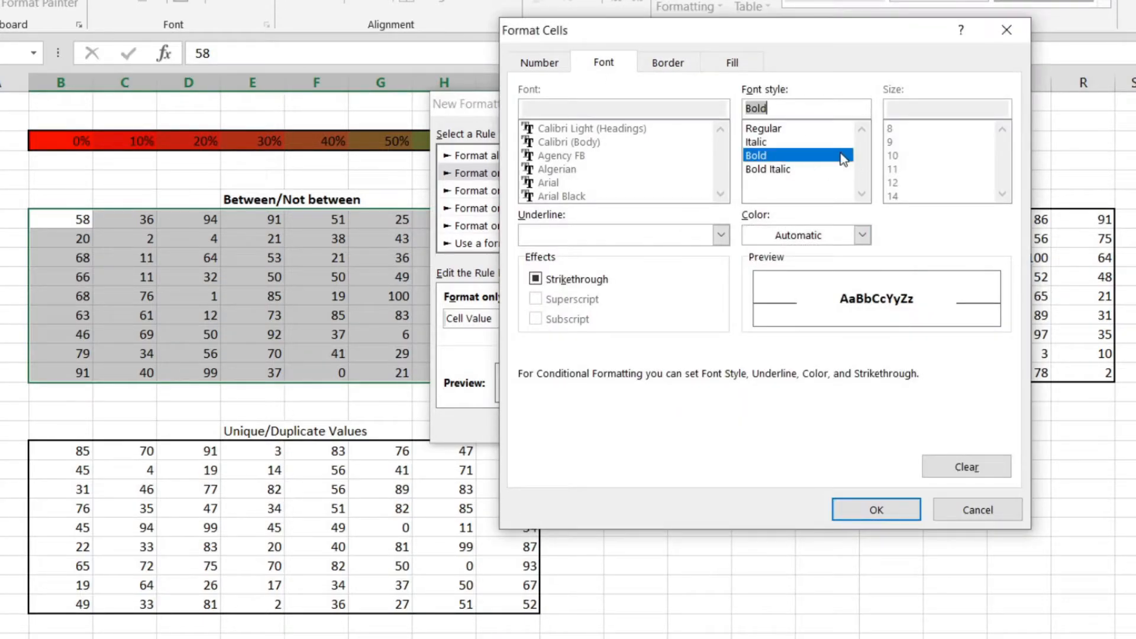
pyautogui.click(868, 510)
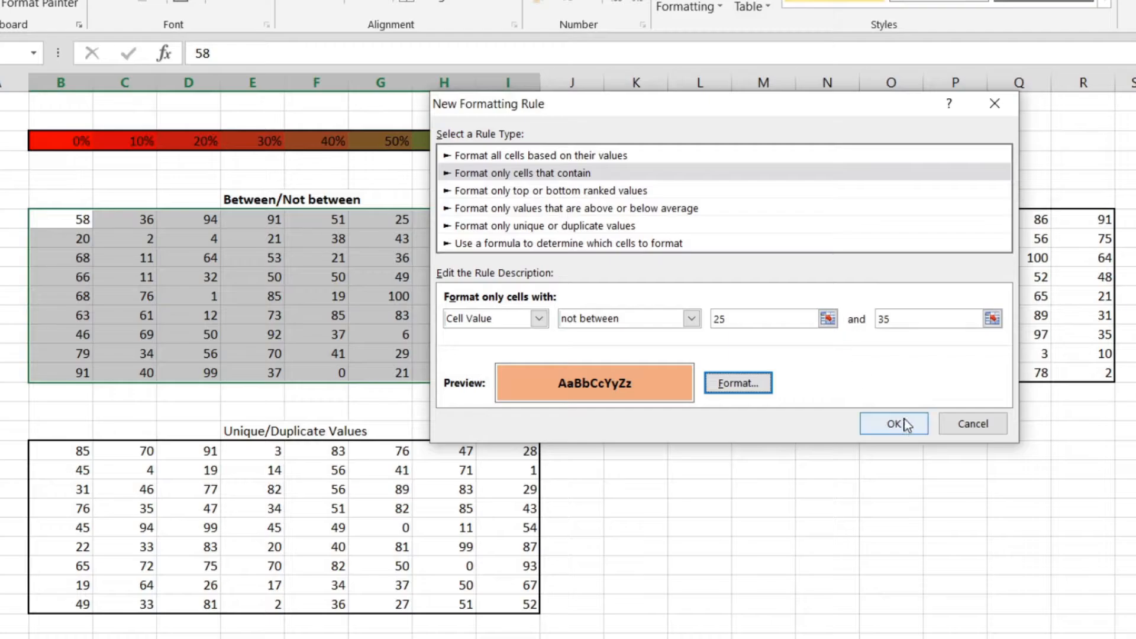
pyautogui.moveTo(683, 107); pyautogui.dragTo(870, 111)
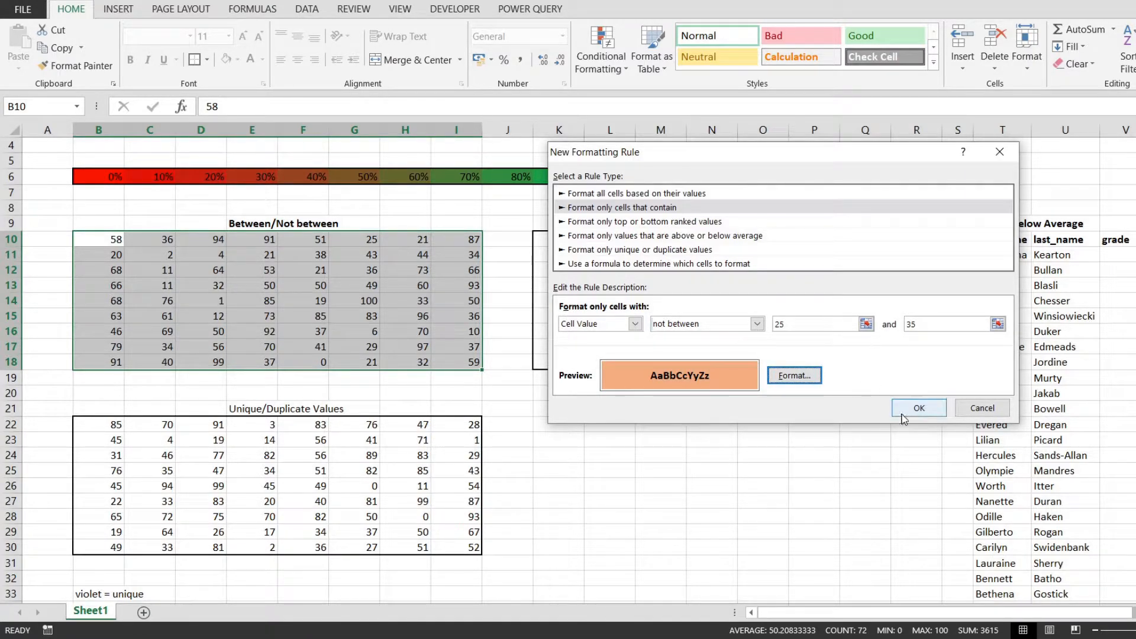
pyautogui.click(919, 409)
# Check the unhighlighted cells in the Between/Not between table, including G10, H14, H18, D13 and C17, against the rule
pyautogui.click(449, 339)
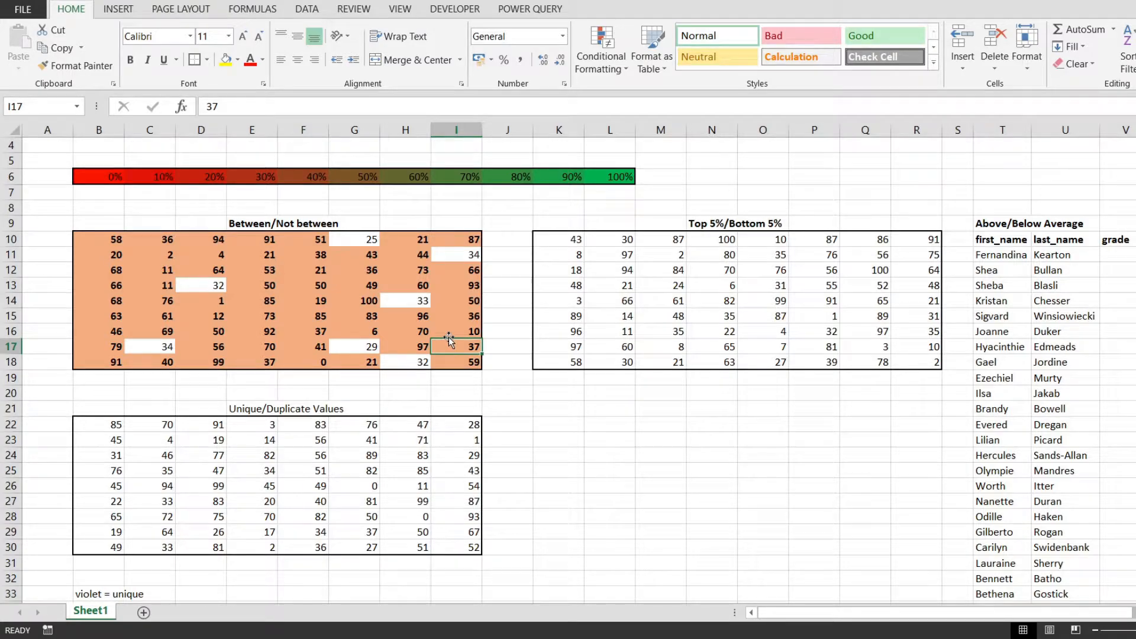
pyautogui.click(284, 240)
pyautogui.click(350, 244)
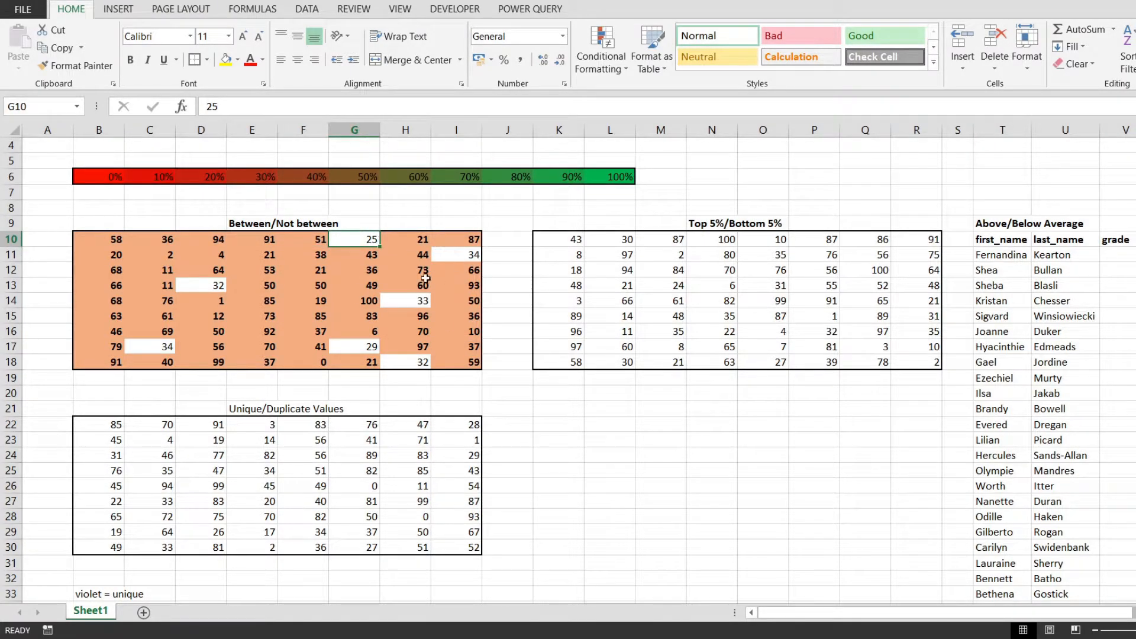
pyautogui.click(407, 299)
pyautogui.click(406, 361)
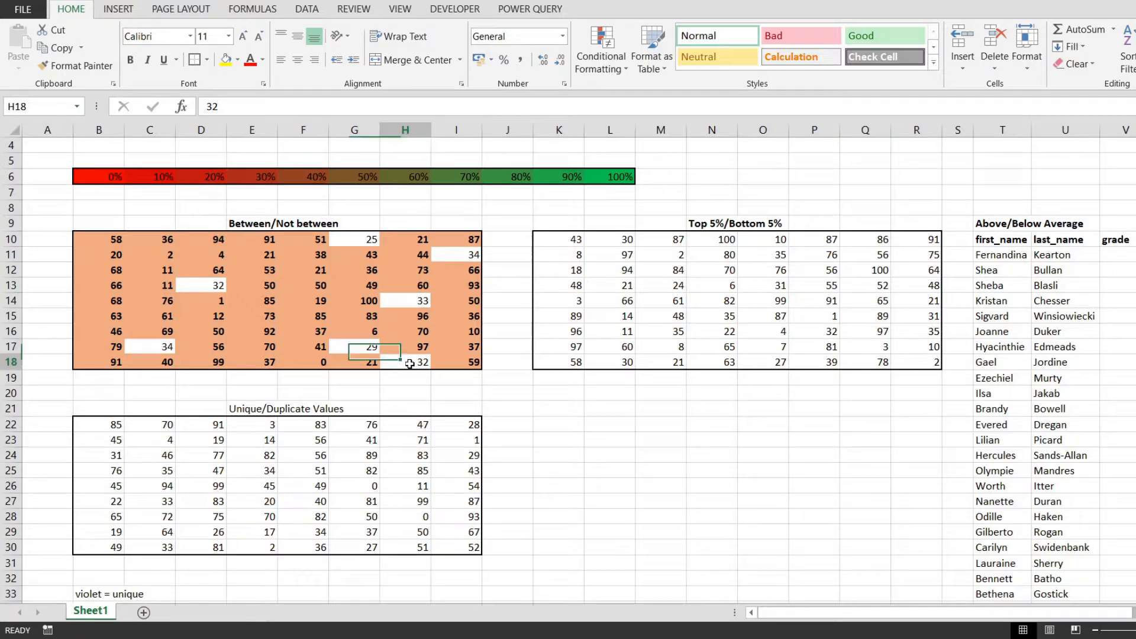
pyautogui.click(191, 288)
pyautogui.click(149, 347)
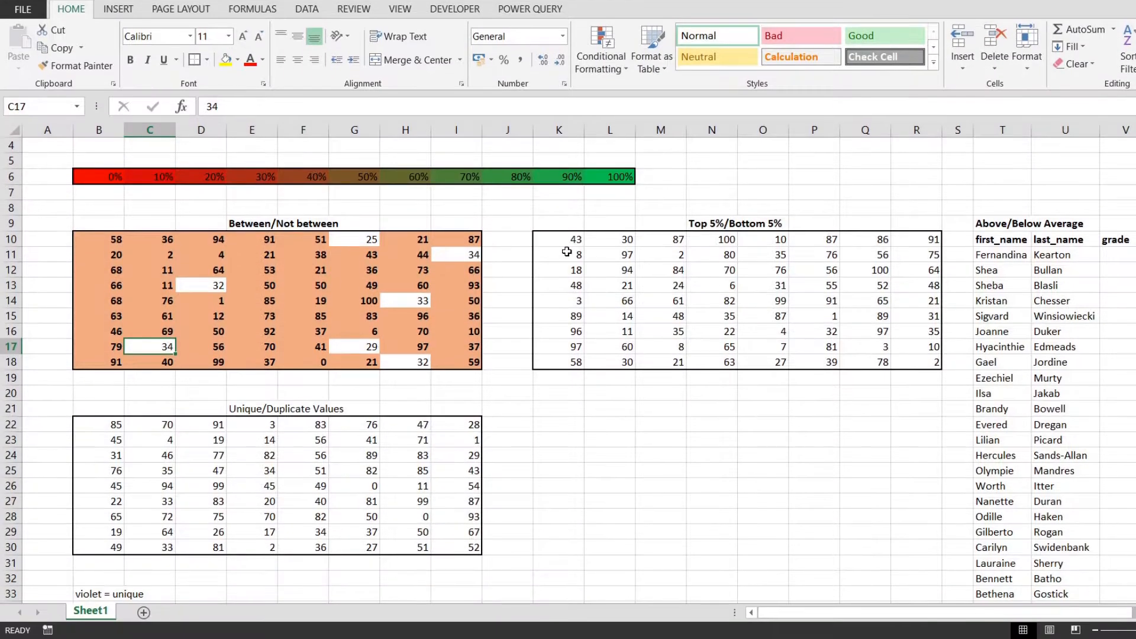
# Start a new conditional formatting rule for K10:R18 with the rule type "Format only top or bottom ranked values"
pyautogui.moveTo(562, 305); pyautogui.dragTo(933, 427)
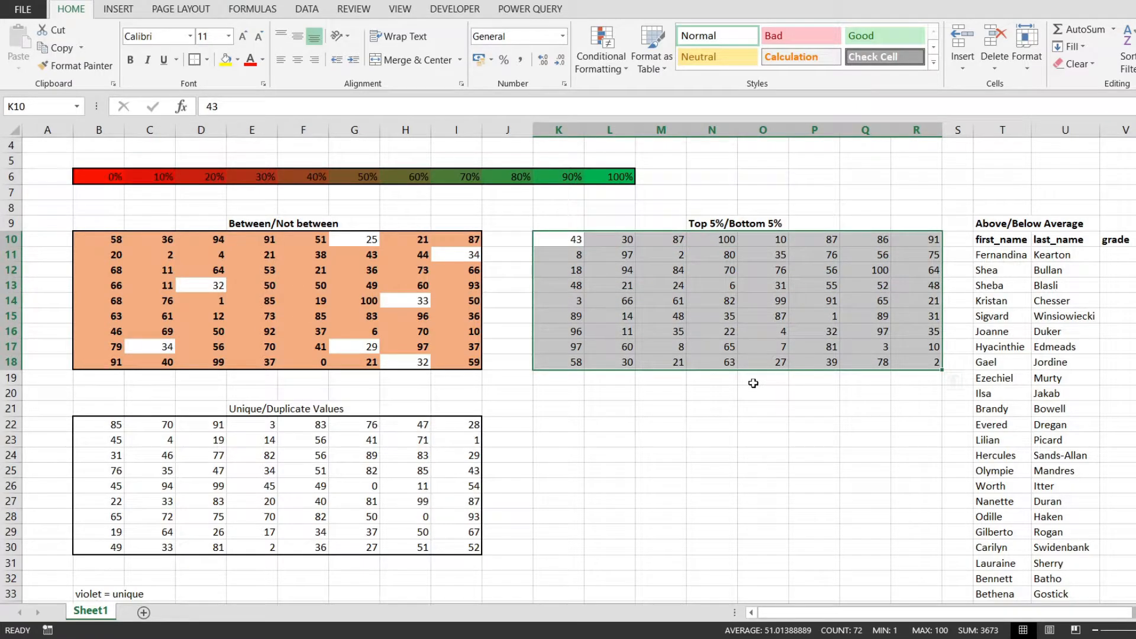
pyautogui.click(601, 57)
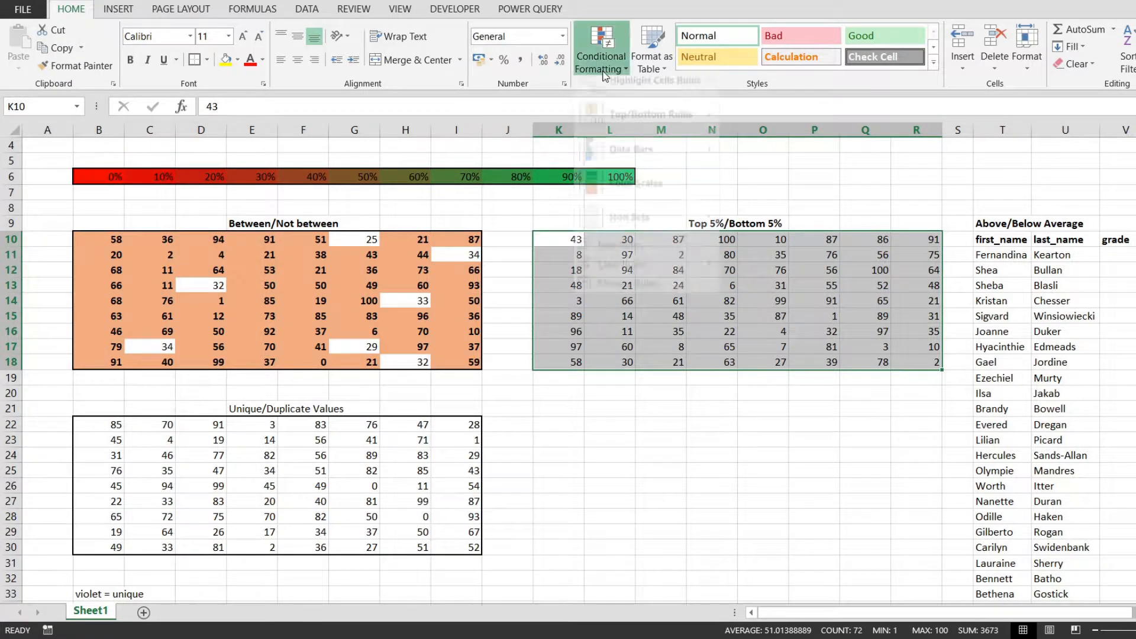
pyautogui.click(612, 256)
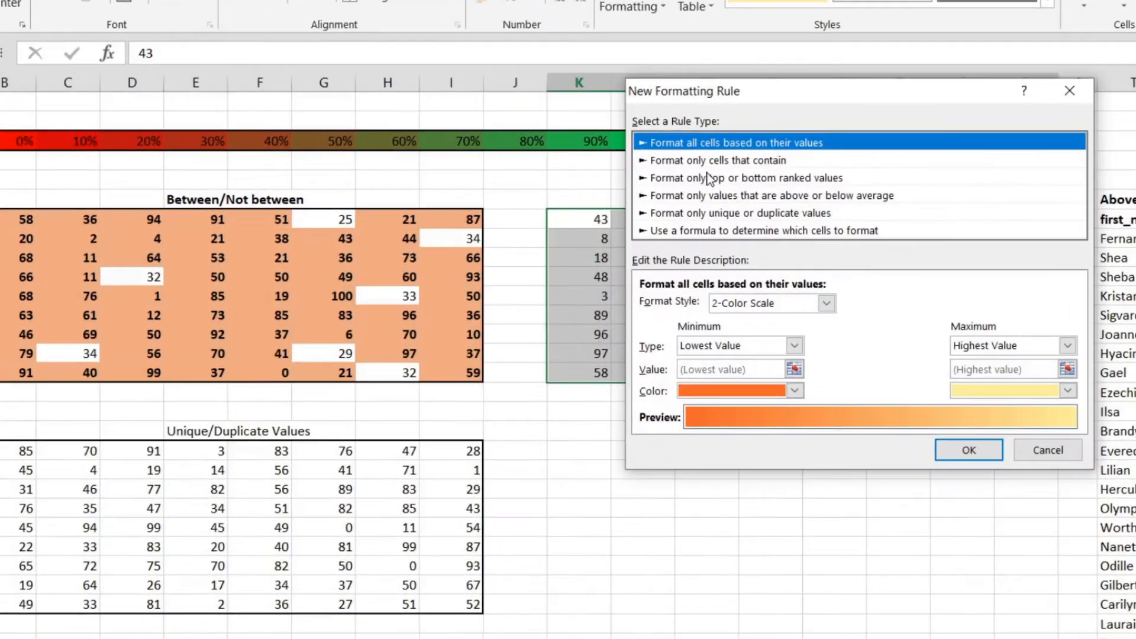
pyautogui.click(682, 196)
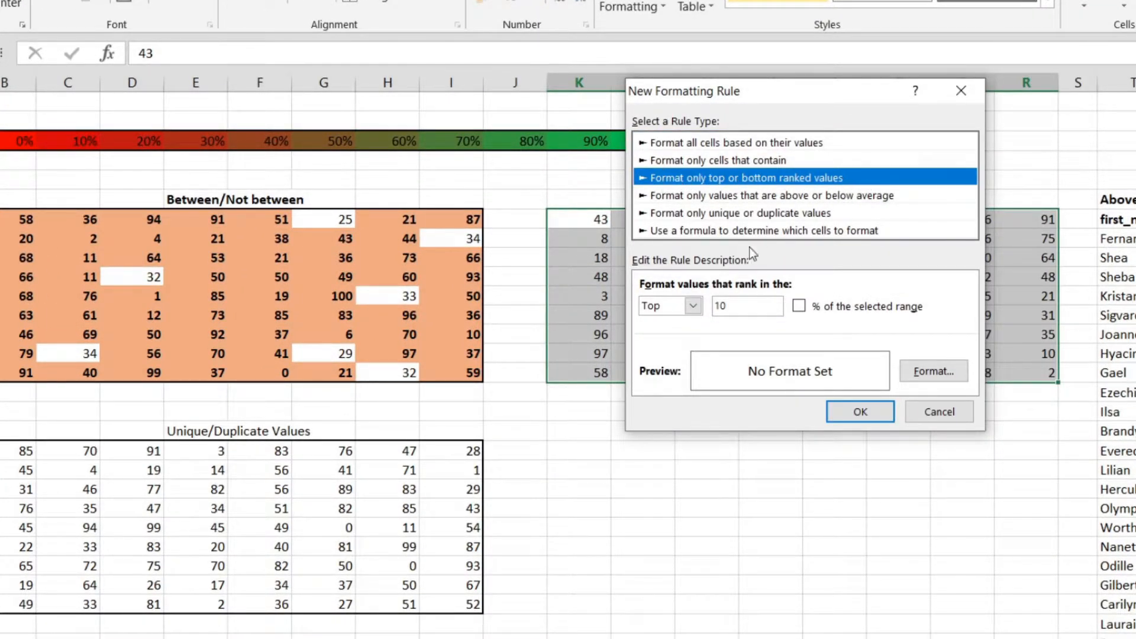
# Set the rule to format values that rank in the Top 5 % of the selected range
pyautogui.click(694, 306)
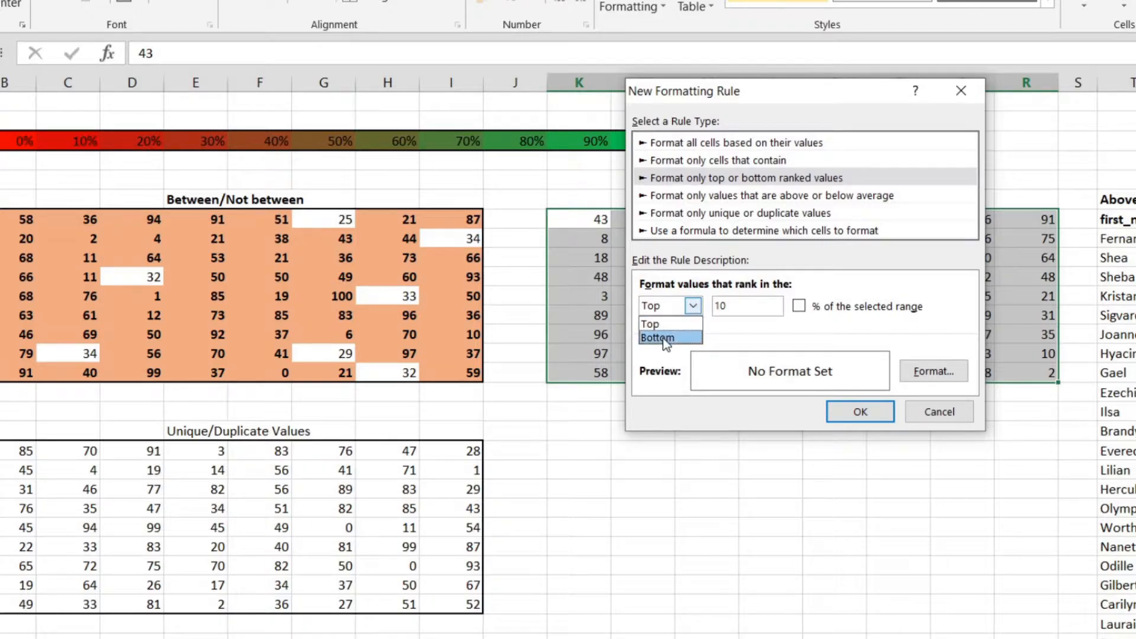
pyautogui.click(697, 306)
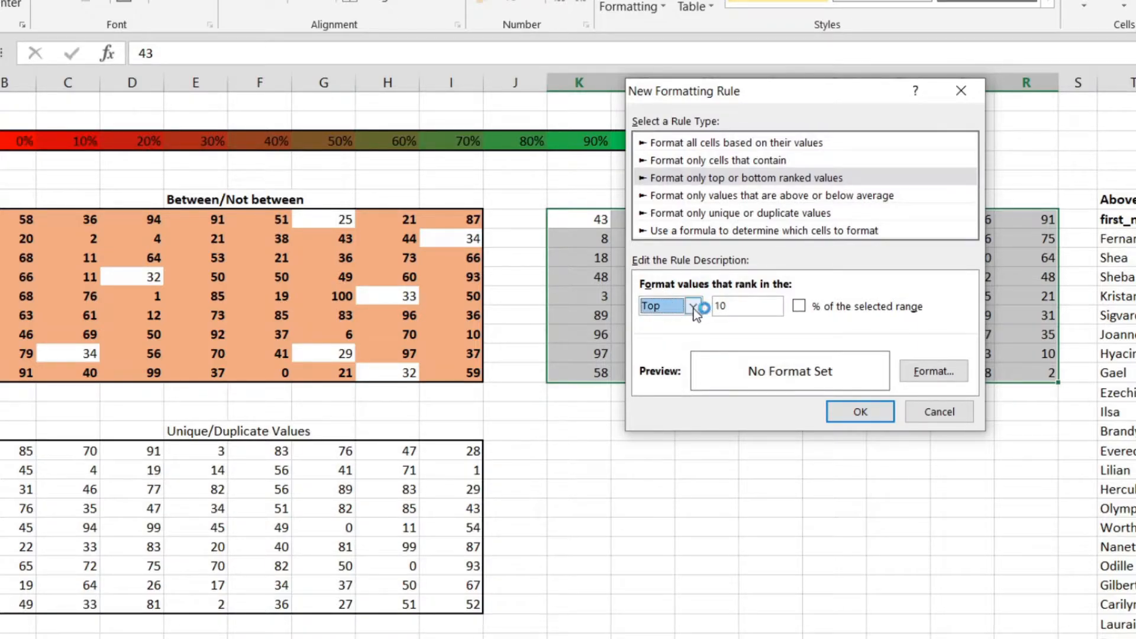
pyautogui.click(696, 307)
pyautogui.click(696, 308)
pyautogui.press('Tab')
pyautogui.write('5')
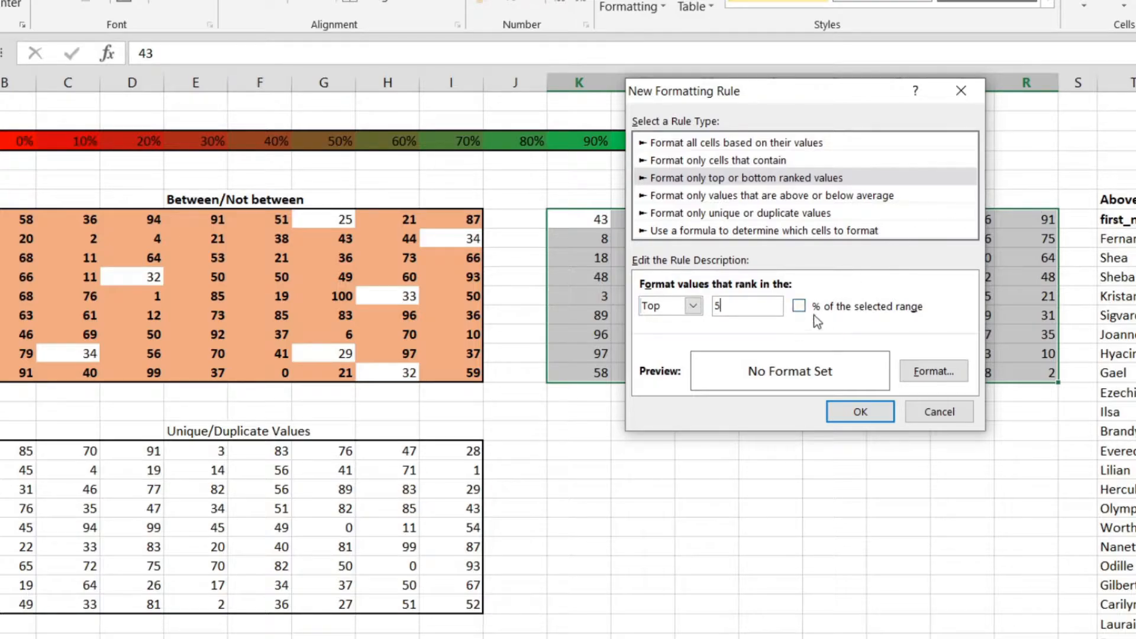
pyautogui.click(799, 306)
pyautogui.click(799, 307)
# Give the top 5% rule a light green background fill and apply it to the table
pyautogui.click(934, 372)
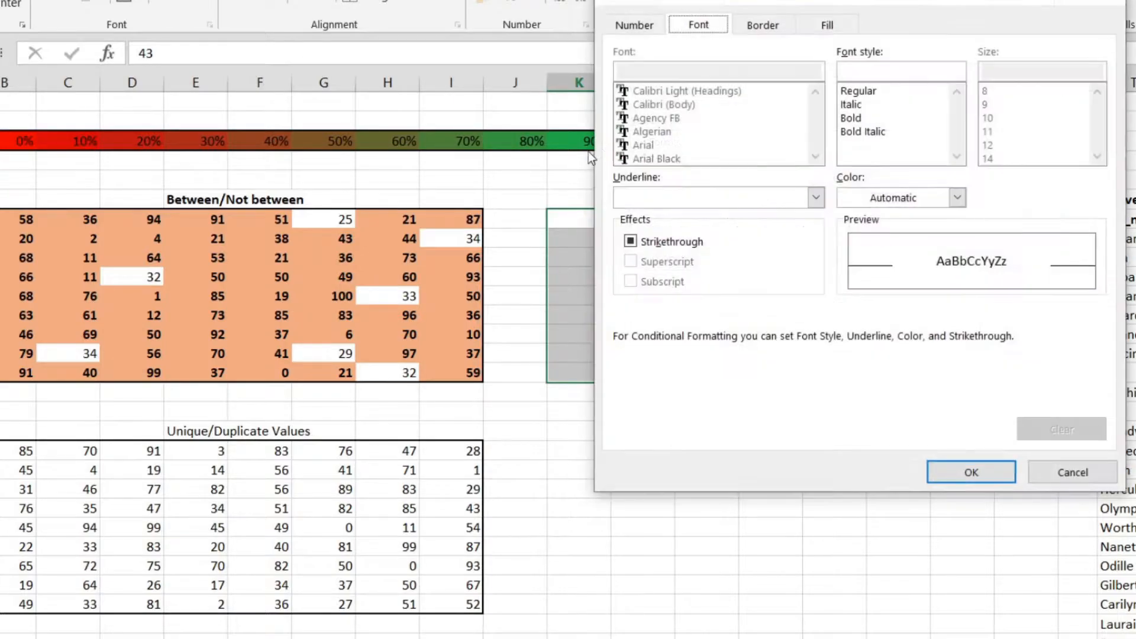
pyautogui.click(828, 25)
pyautogui.click(790, 138)
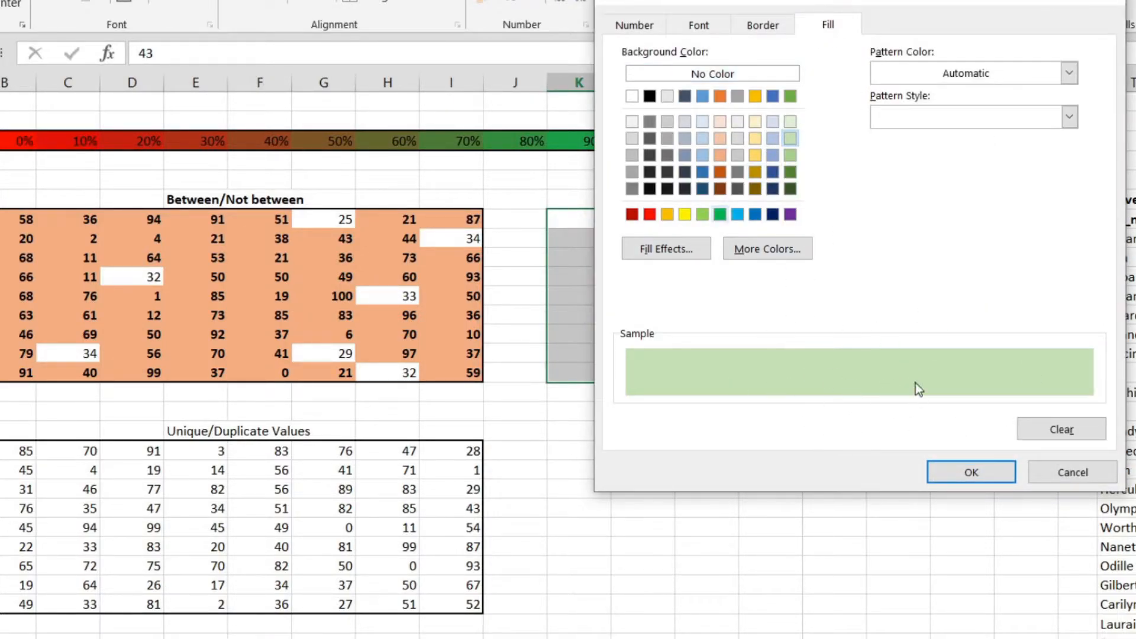
pyautogui.click(971, 472)
pyautogui.click(864, 409)
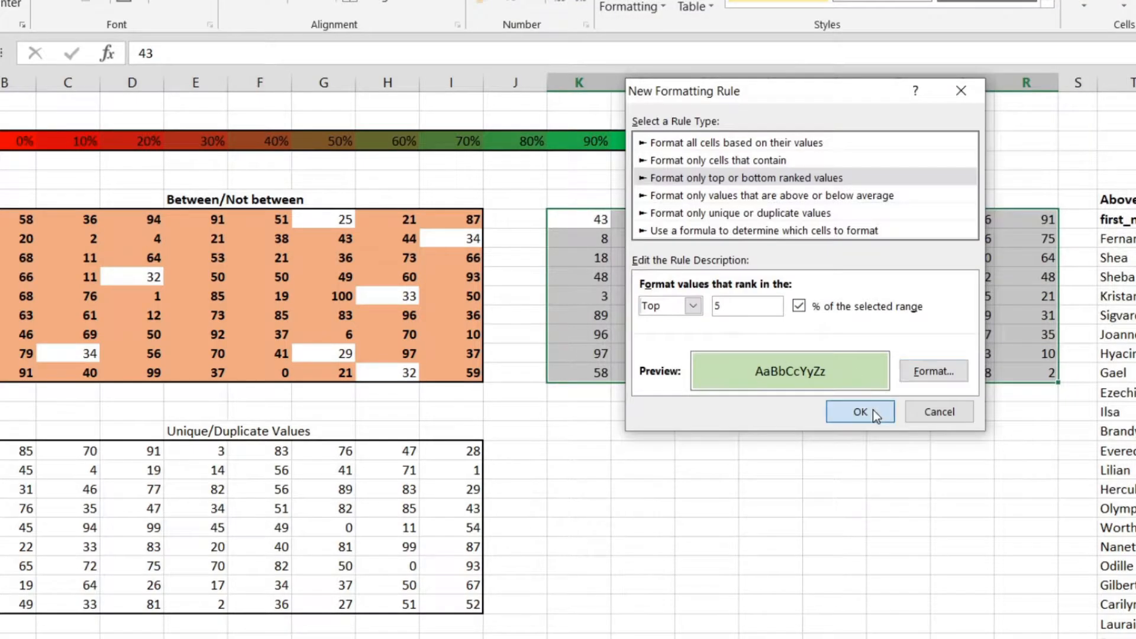
# Check the highlighted cells N10, Q12 and O14 in the Top 5%/Bottom 5% table
pyautogui.click(781, 219)
pyautogui.keyDown('ctrl'); pyautogui.click(963, 258); pyautogui.keyUp('ctrl')
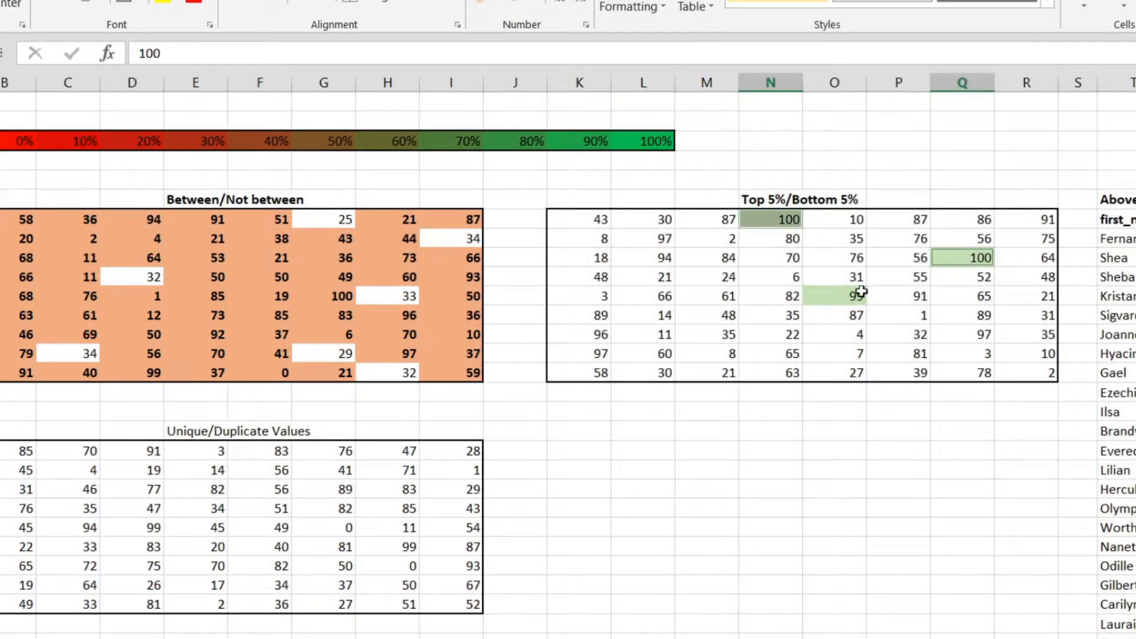
pyautogui.keyDown('ctrl'); pyautogui.click(858, 293); pyautogui.keyUp('ctrl')
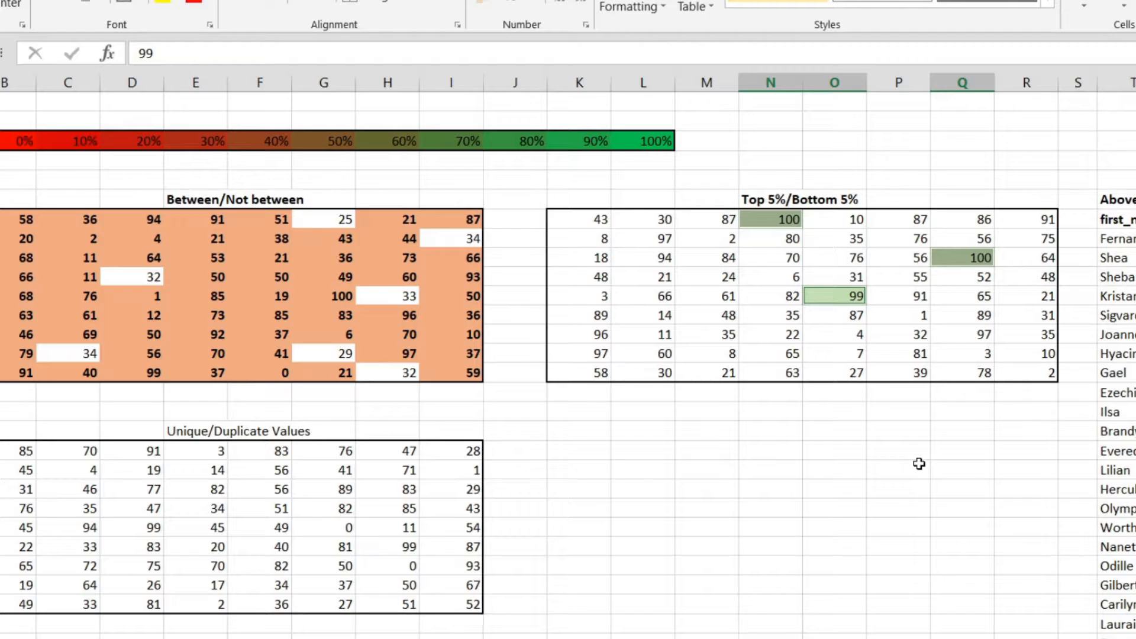
pyautogui.click(844, 430)
# Check the size of range K10:R18, then calculate =3/72 in M23 and format it as a percentage with one decimal
pyautogui.moveTo(598, 220); pyautogui.dragTo(787, 239)
pyautogui.moveTo(1018, 366); pyautogui.dragTo(1033, 373)
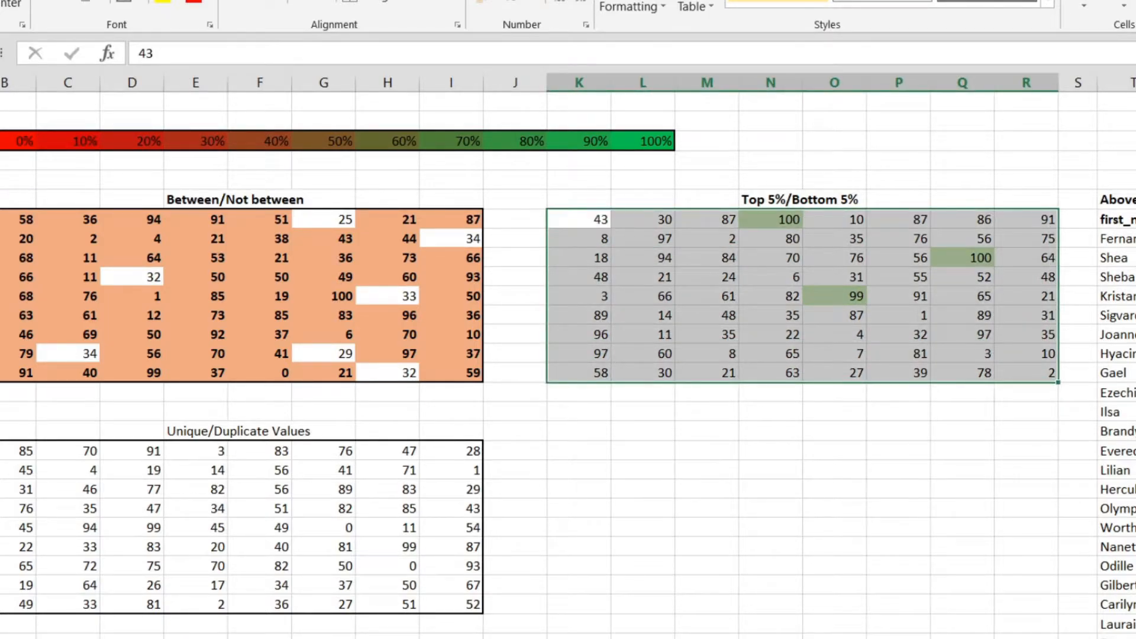
pyautogui.click(725, 469)
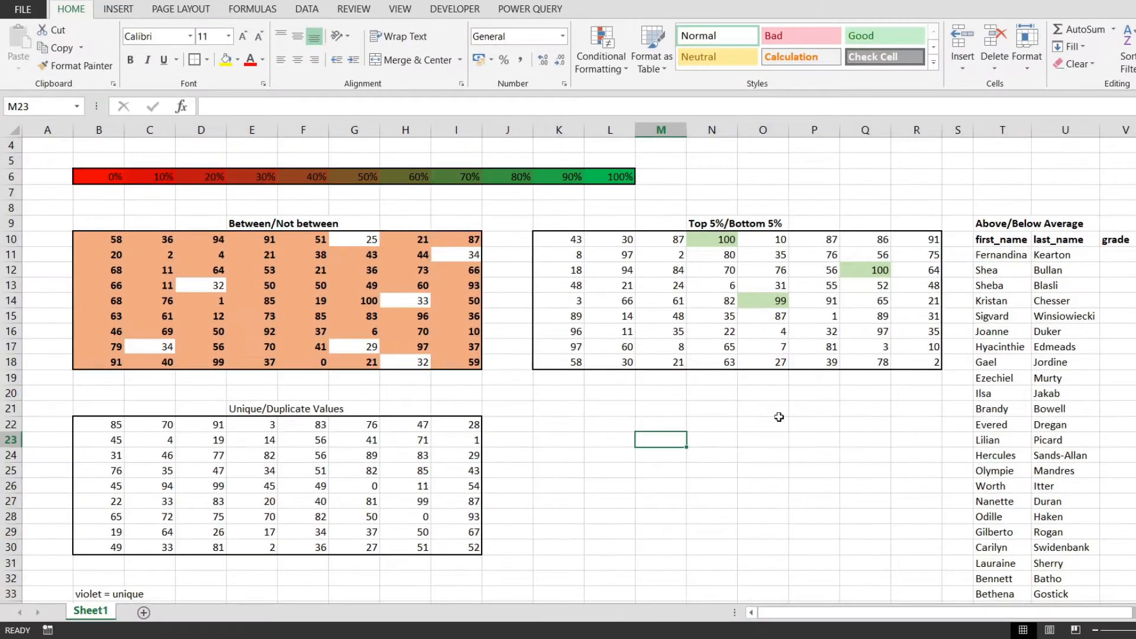
pyautogui.write('=3/72')
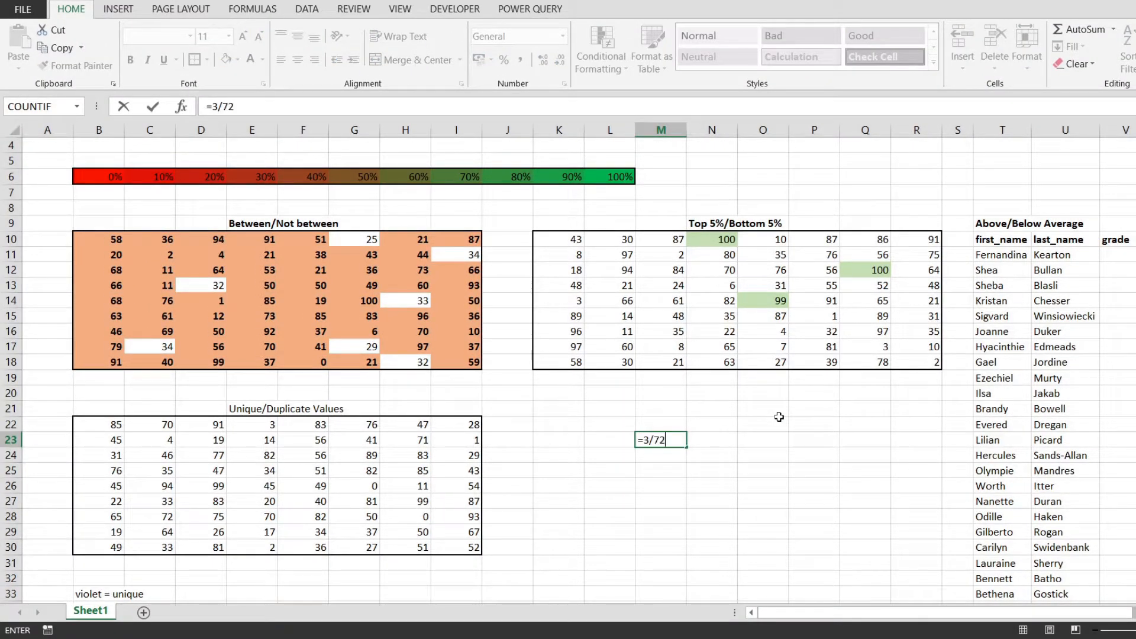
pyautogui.hotkey('ctrl', 'Return')
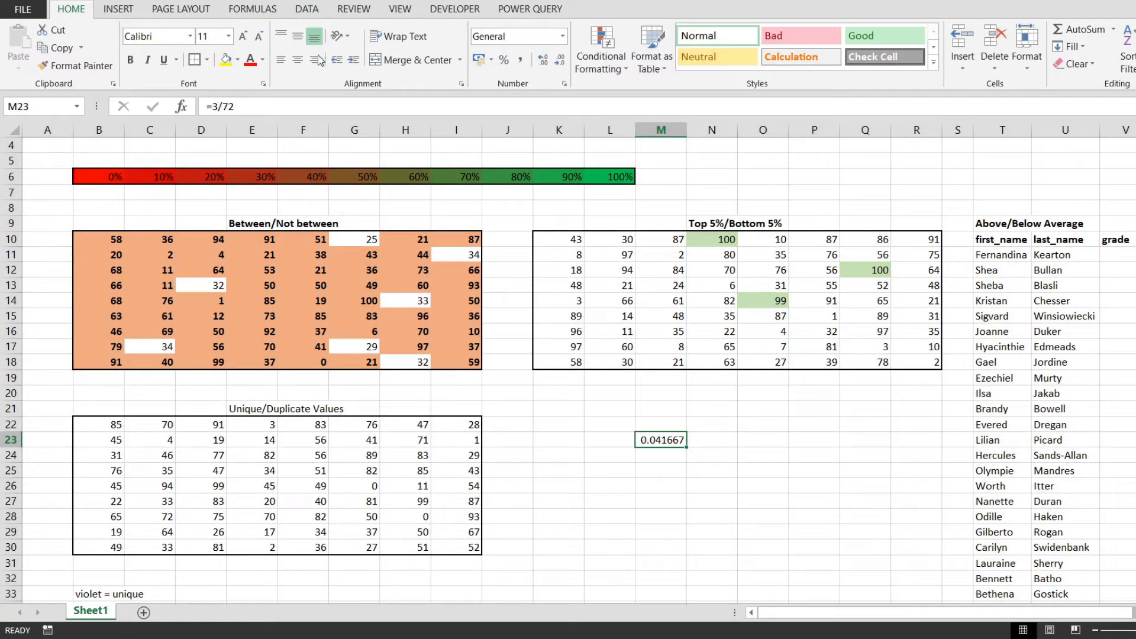
pyautogui.click(504, 60)
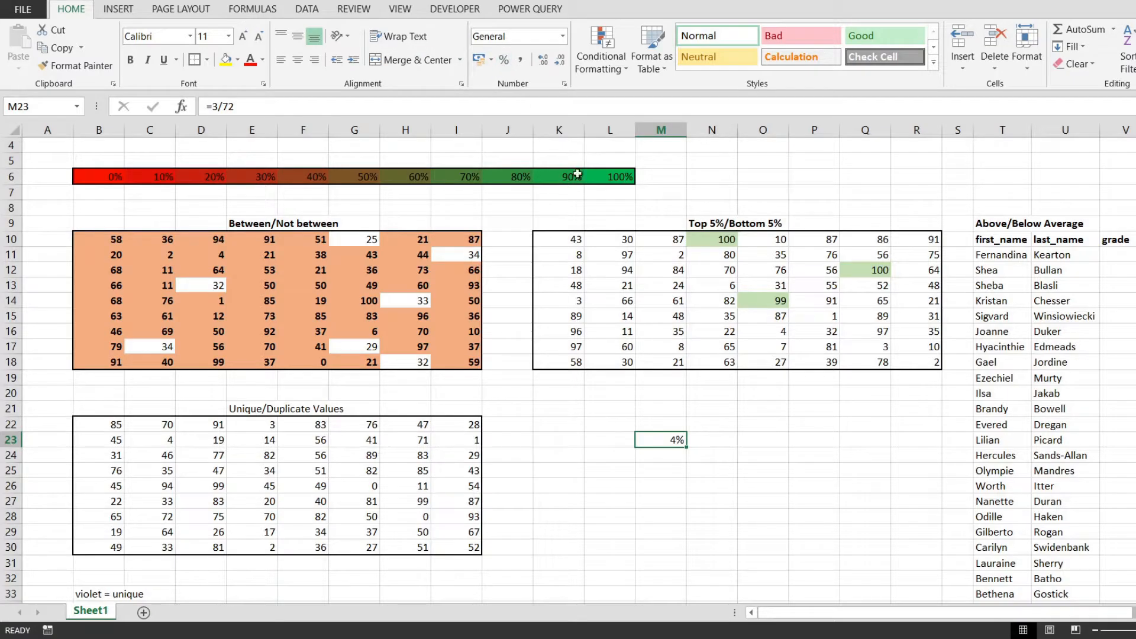
pyautogui.click(543, 59)
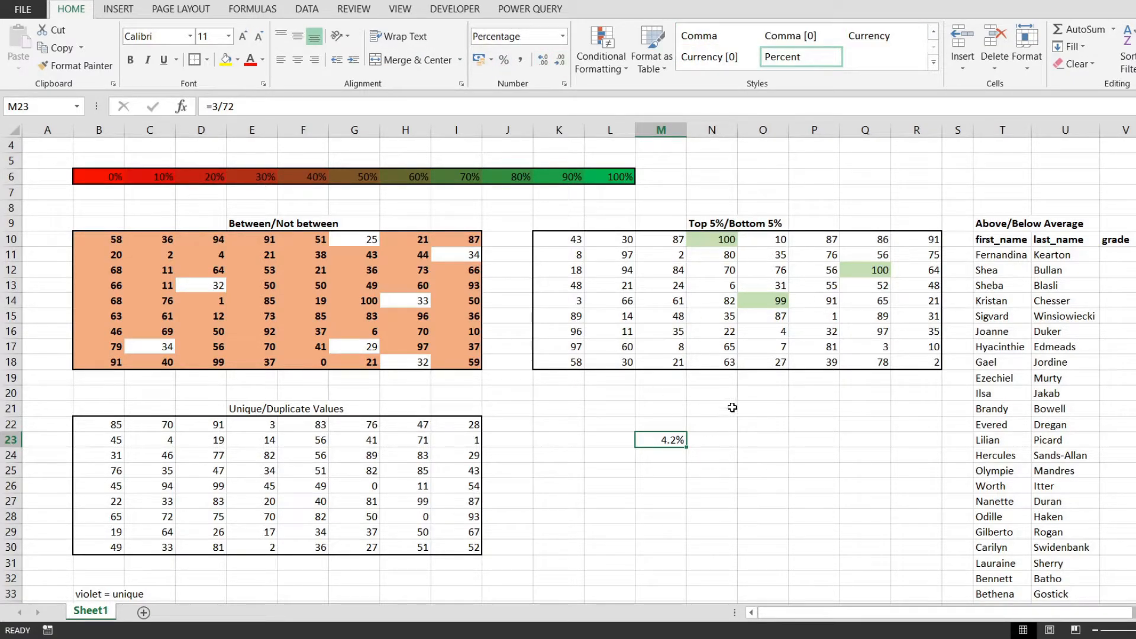
# Start another conditional formatting rule for K10:R18 with the rule type "Format only top or bottom ranked values"
pyautogui.moveTo(559, 240); pyautogui.dragTo(926, 362)
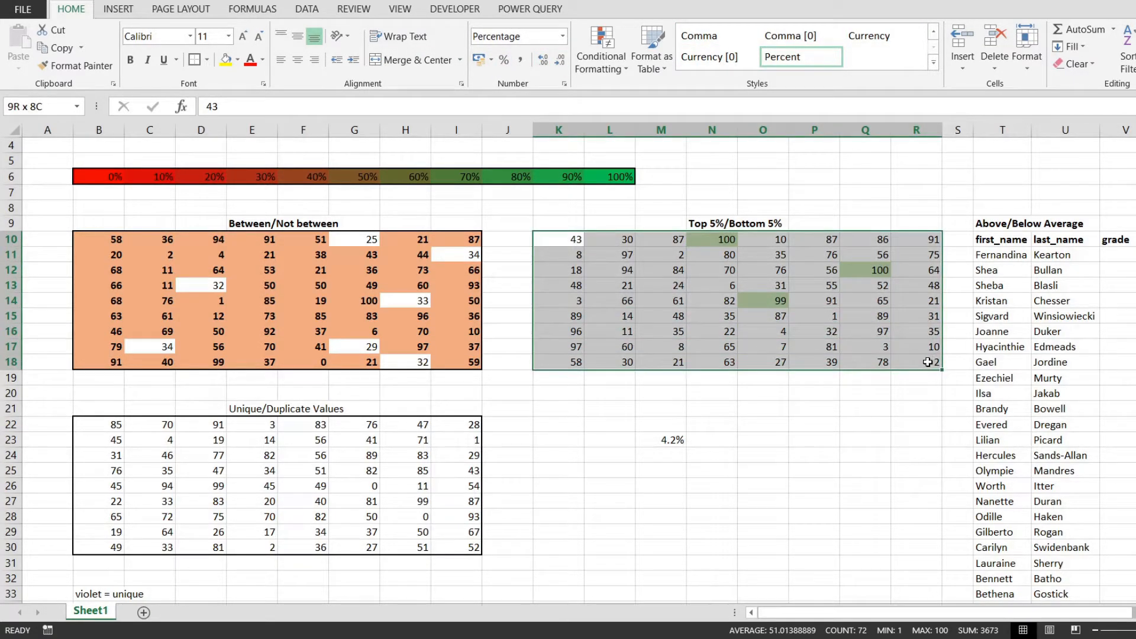
pyautogui.click(611, 73)
pyautogui.click(609, 256)
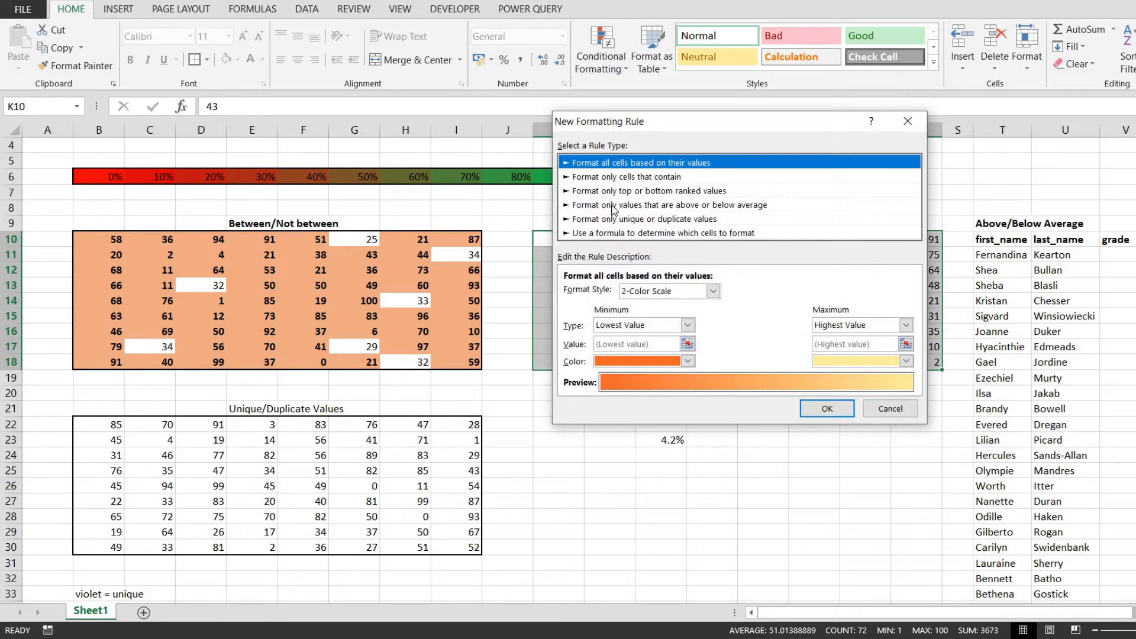
pyautogui.click(627, 191)
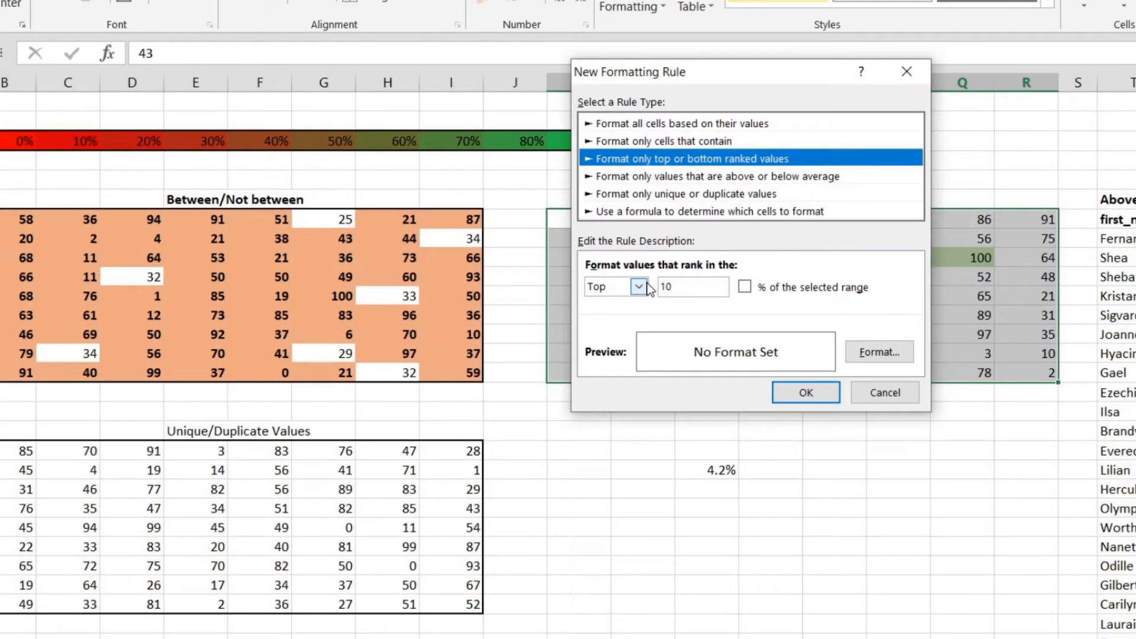
# Set the rule to format values that rank in the Bottom 5 % of the selected range
pyautogui.click(608, 293)
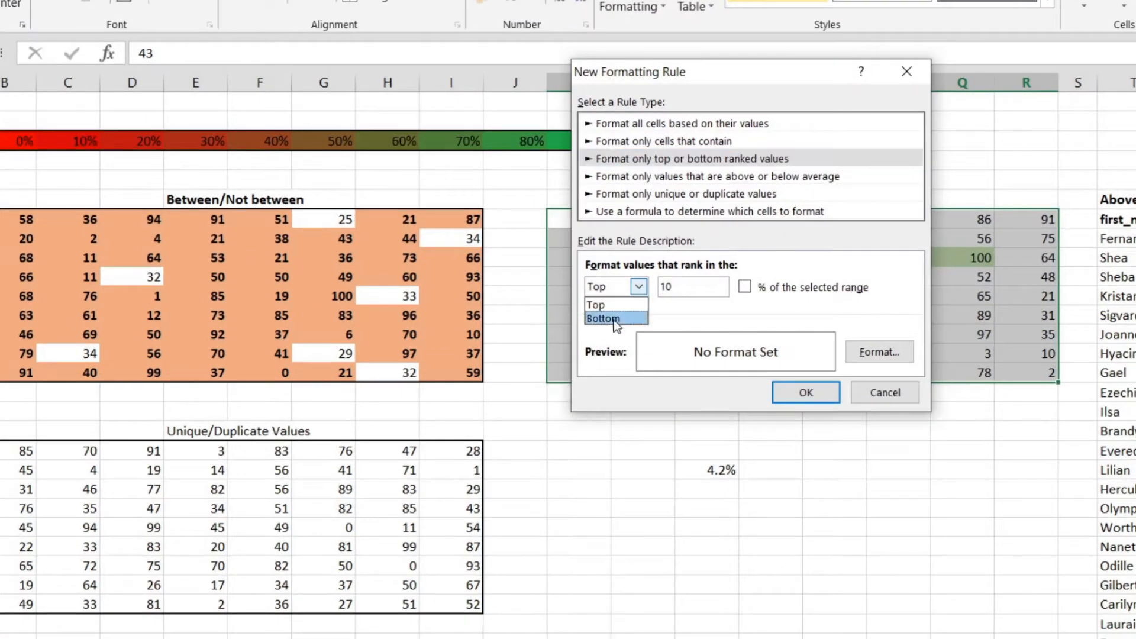
pyautogui.click(604, 318)
pyautogui.press('Tab')
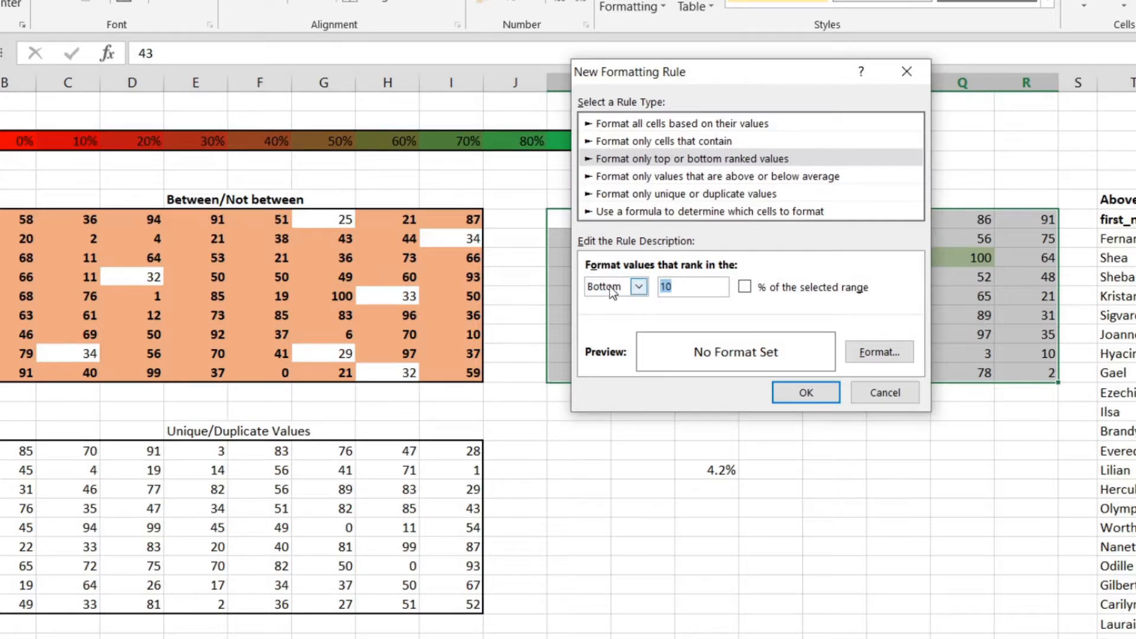
pyautogui.write('5')
pyautogui.click(748, 288)
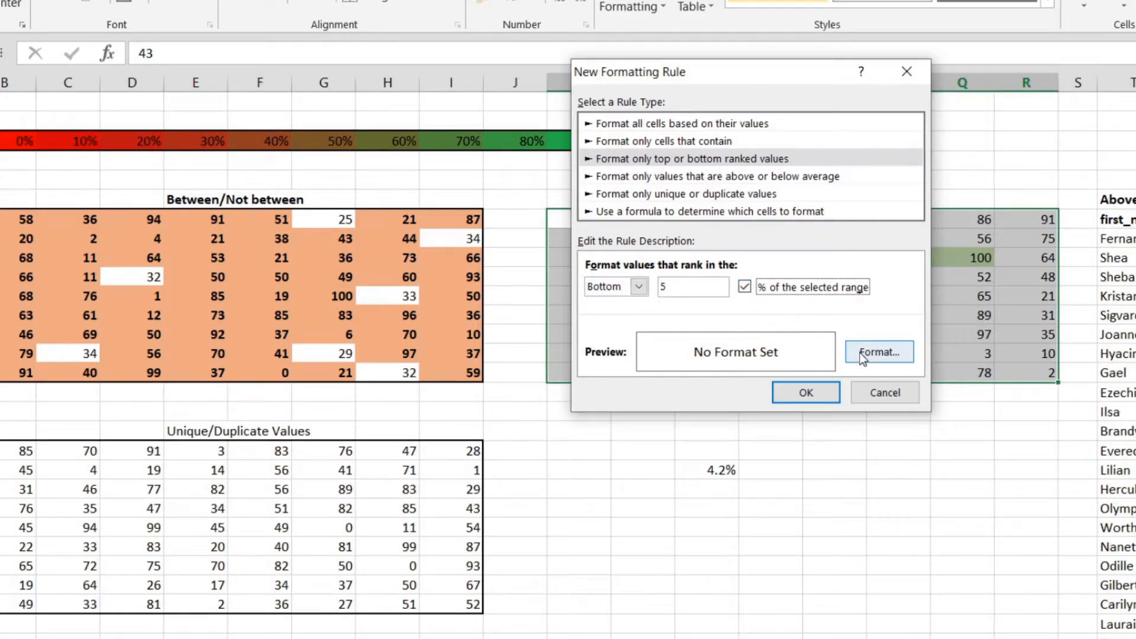
# Give the bottom 5% rule a dark red background fill and apply it to the table
pyautogui.click(861, 353)
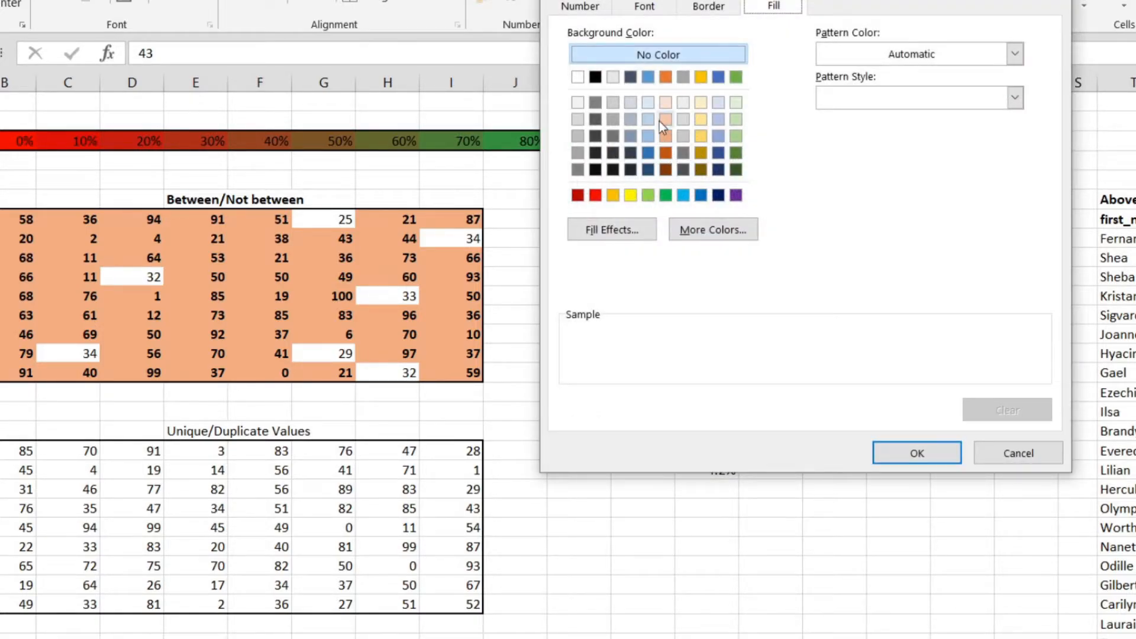
pyautogui.click(578, 195)
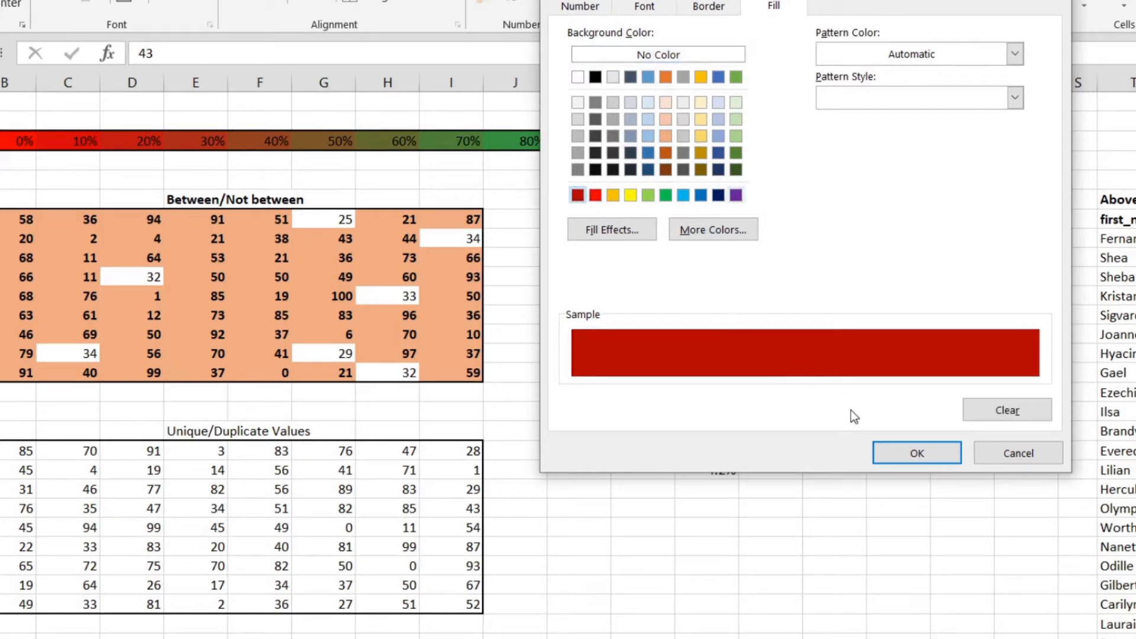
pyautogui.click(901, 453)
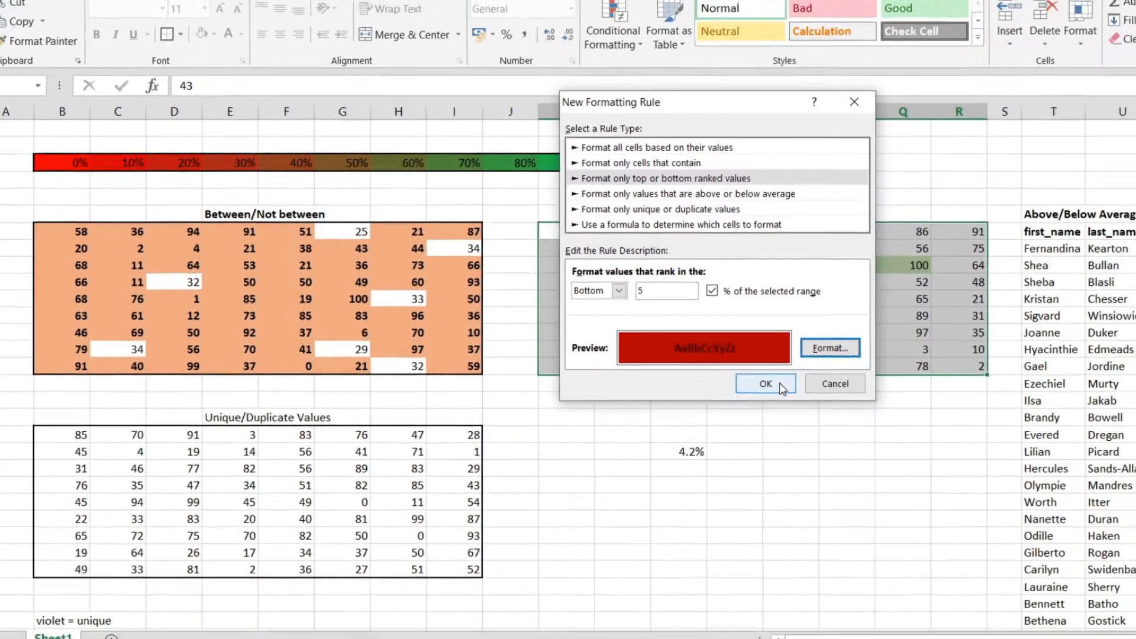
pyautogui.click(766, 383)
pyautogui.click(899, 408)
# Check the red cells M11, P15 and R18 and the green cells N10, O14 and Q12 in the Top 5%/Bottom 5% table
pyautogui.click(676, 248)
pyautogui.keyDown('ctrl'); pyautogui.click(844, 315); pyautogui.keyUp('ctrl')
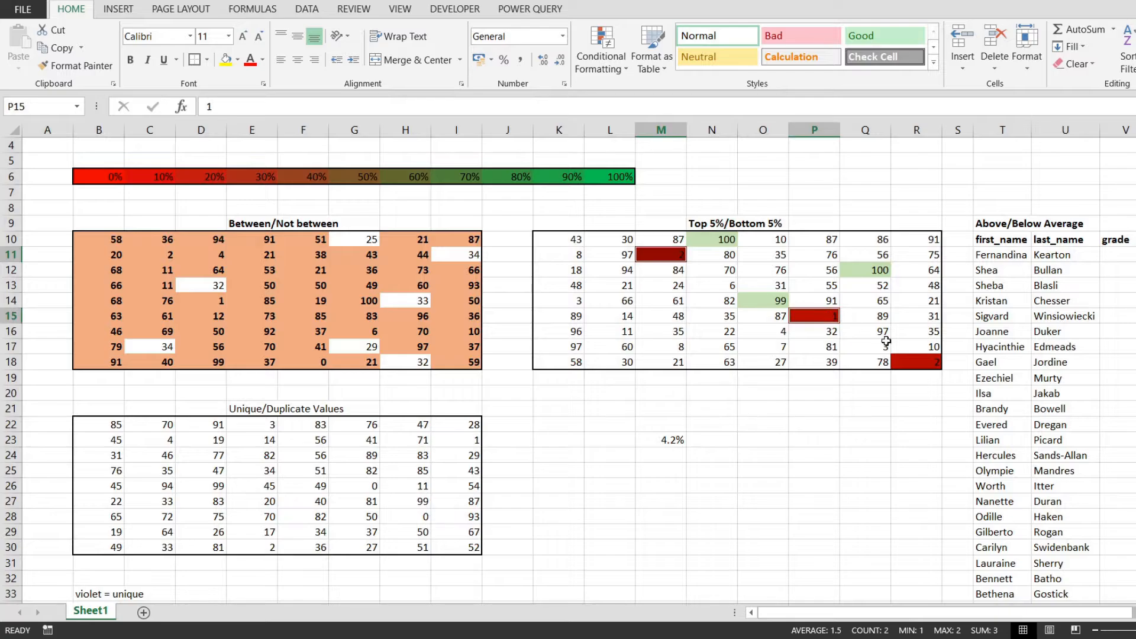
pyautogui.keyDown('ctrl'); pyautogui.click(912, 366); pyautogui.keyUp('ctrl')
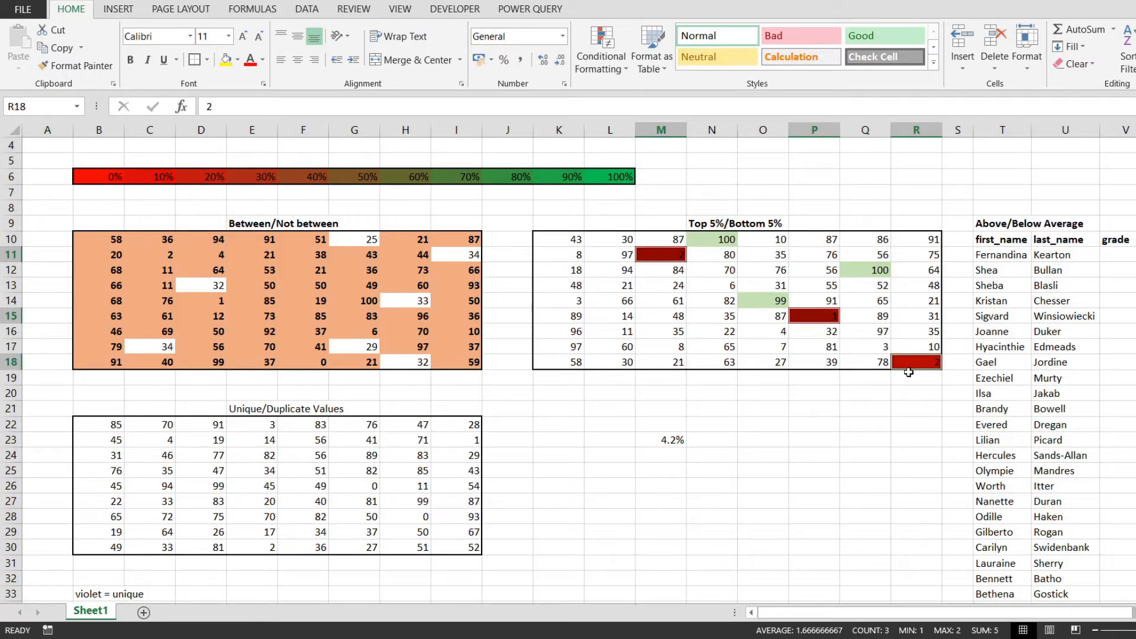
pyautogui.click(708, 243)
pyautogui.click(767, 300)
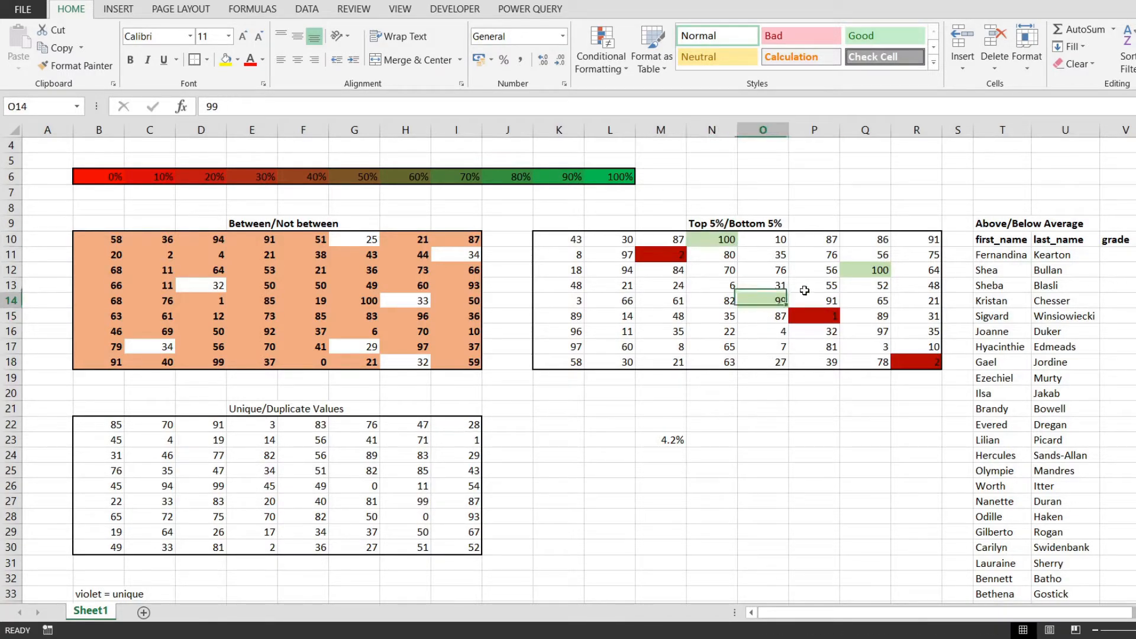
pyautogui.click(871, 268)
# Delete the scratch percentage calculation in M23 below the Top 5%/Bottom 5% table
pyautogui.moveTo(592, 403); pyautogui.dragTo(724, 456)
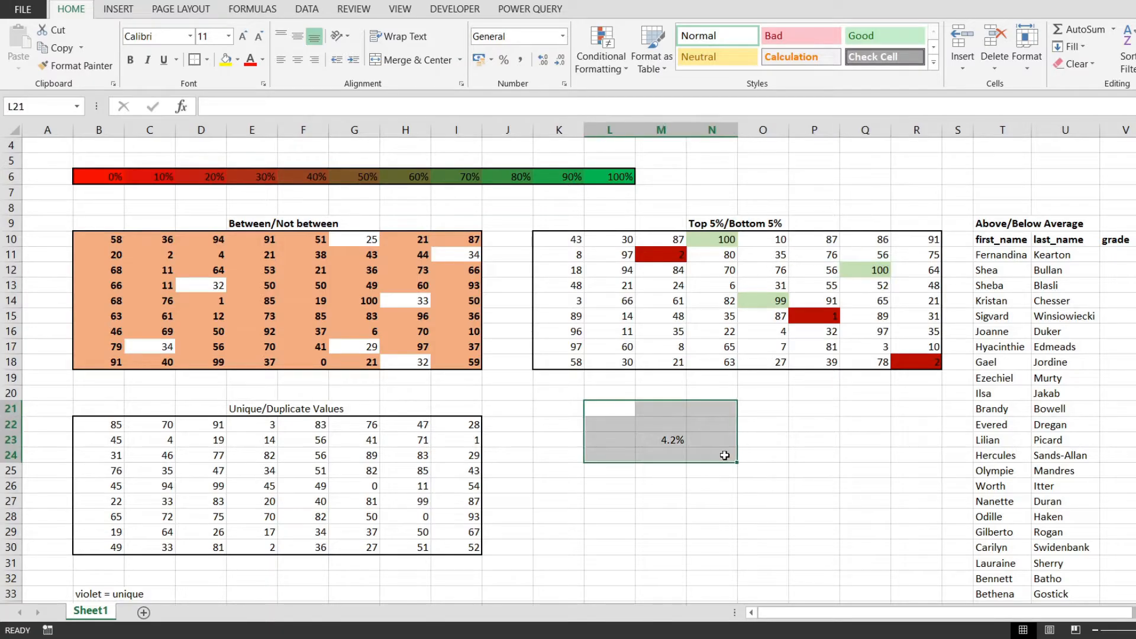
pyautogui.press('Delete')
pyautogui.moveTo(612, 223); pyautogui.dragTo(611, 210)
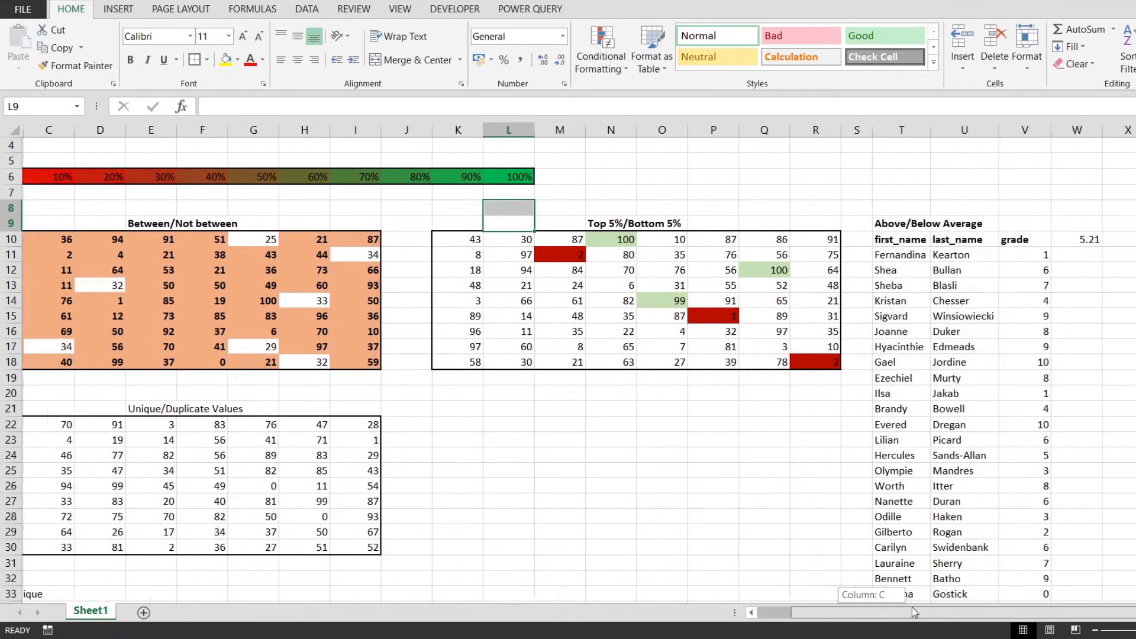
# Examine the Above/Below Average table's headers and the AVERAGE formula in W10
pyautogui.moveTo(900, 613); pyautogui.dragTo(980, 607)
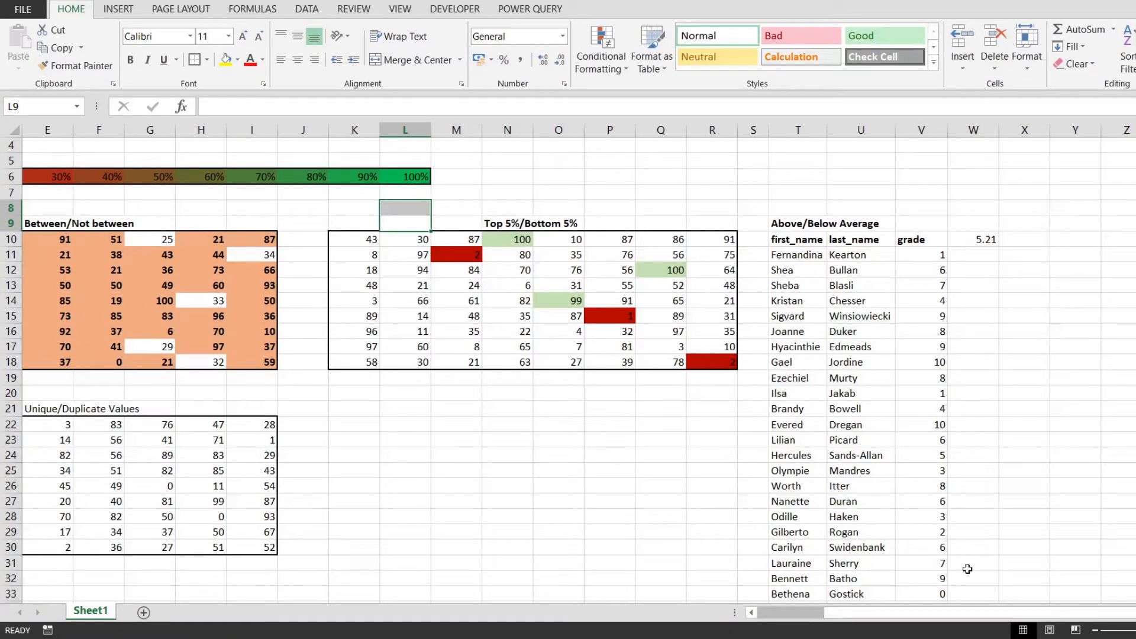
pyautogui.click(834, 284)
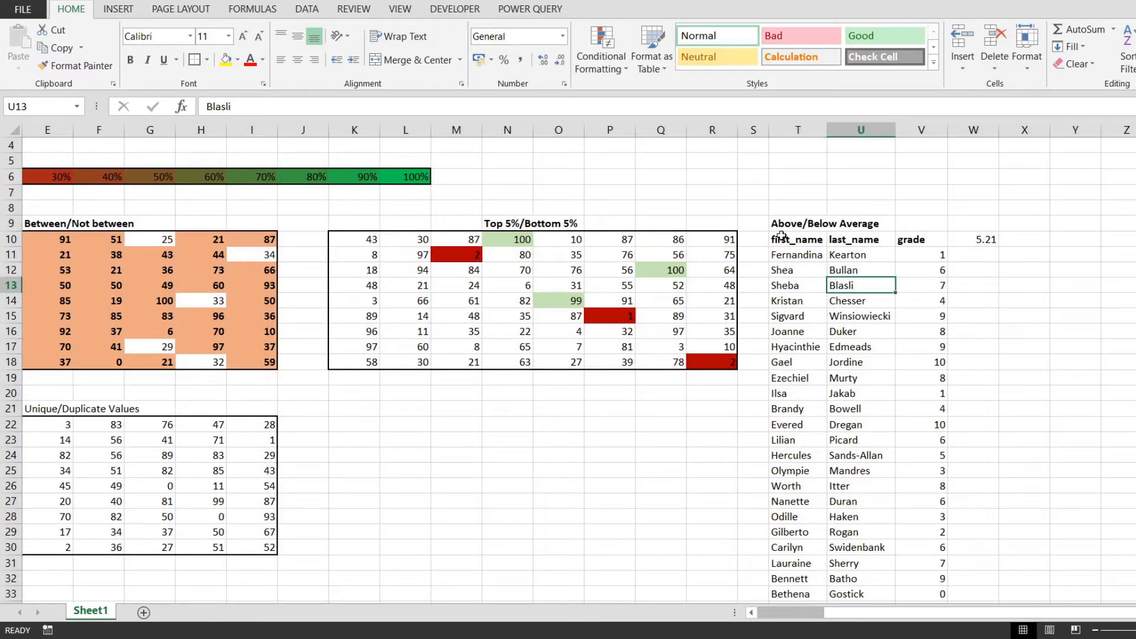
pyautogui.moveTo(782, 237); pyautogui.dragTo(905, 239)
pyautogui.click(935, 237)
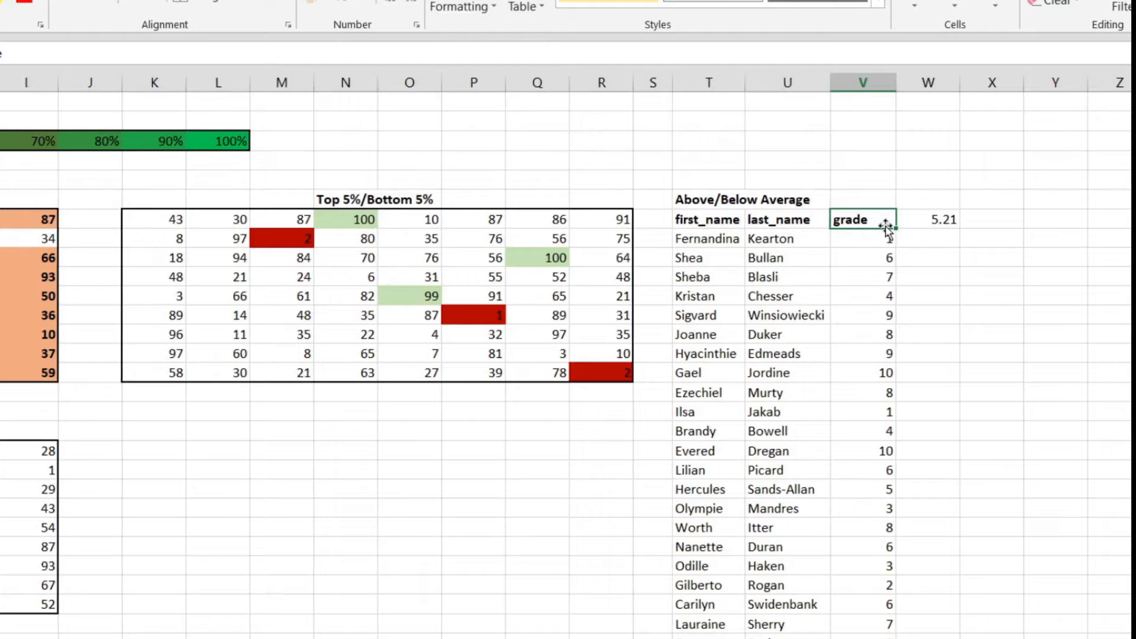
pyautogui.click(943, 219)
pyautogui.click(226, 59)
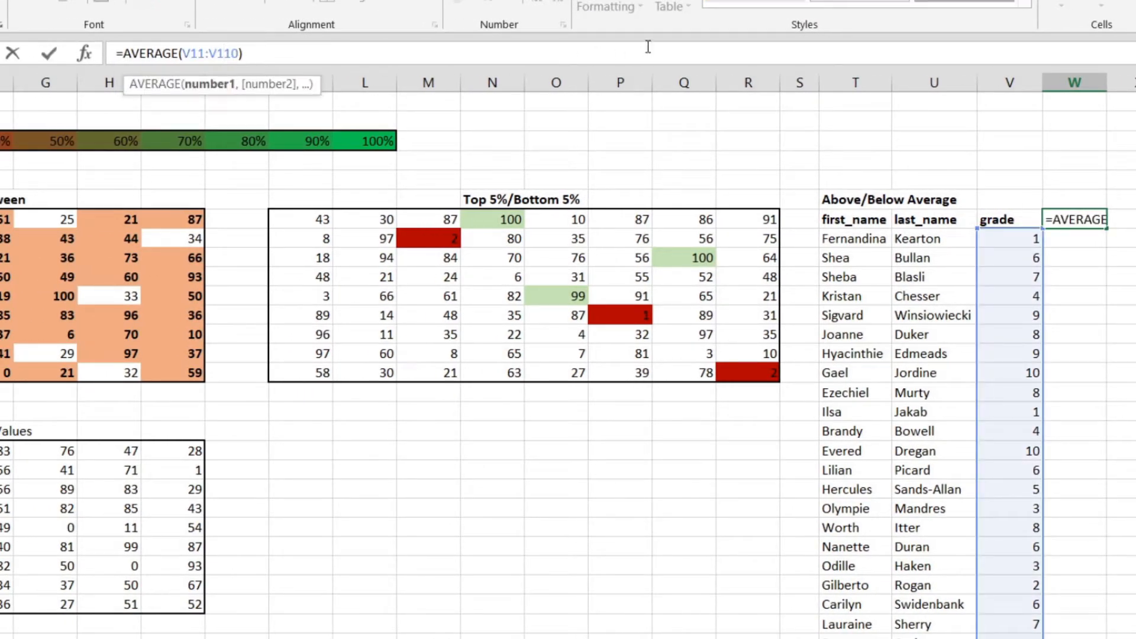
pyautogui.press('Escape')
# Create a conditional formatting rule for grades V11:V110 that formats only values above the average for the selected range
pyautogui.press('Left')
pyautogui.press('Down')
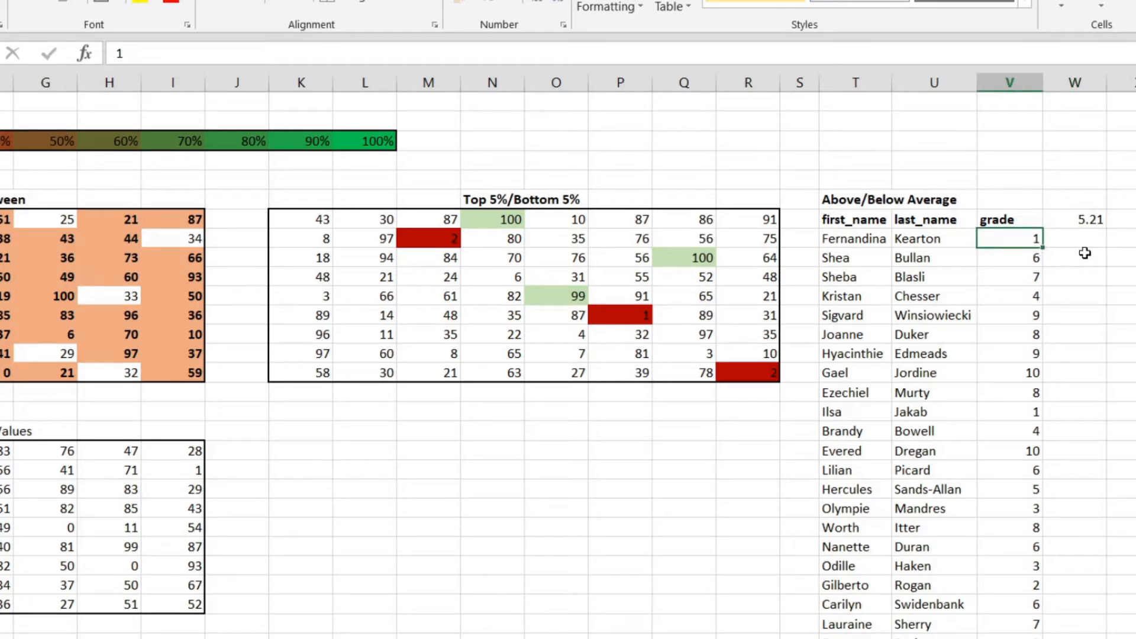
pyautogui.scroll(-6, 1119, 281)
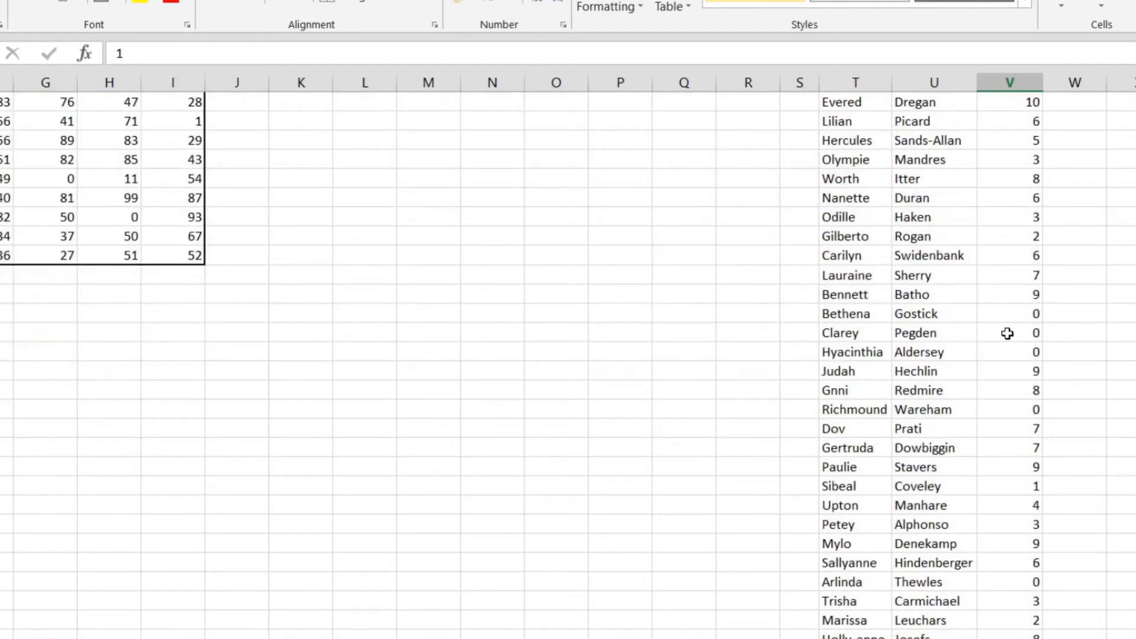
pyautogui.scroll(-2, 1009, 332)
pyautogui.scroll(9, 1010, 323)
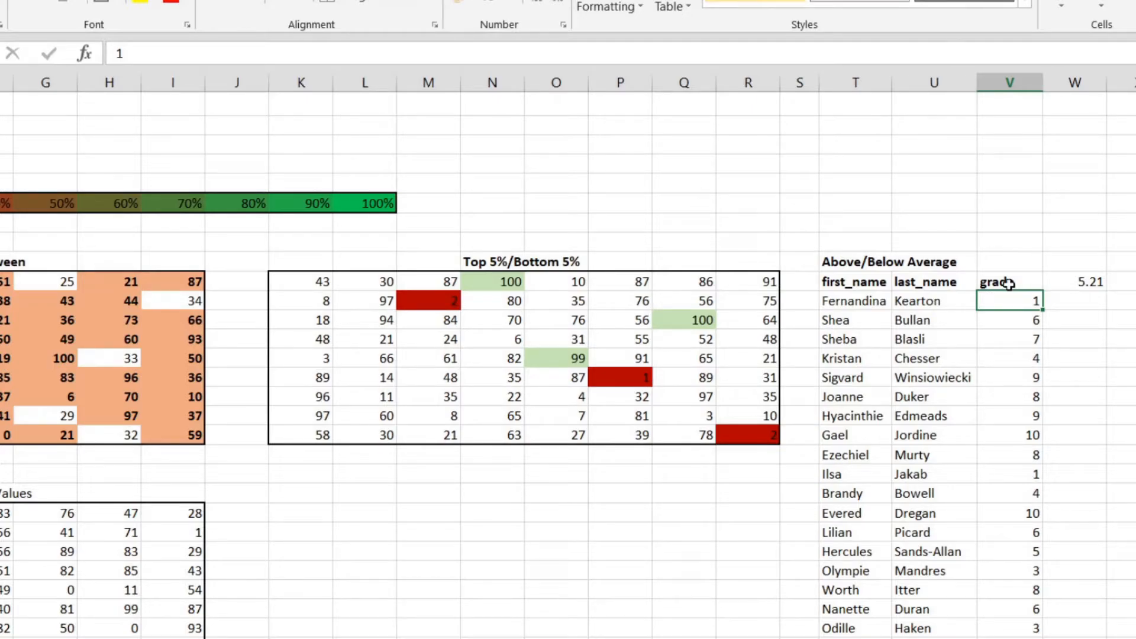
pyautogui.hotkey('ctrl', 'shift', 'Down')
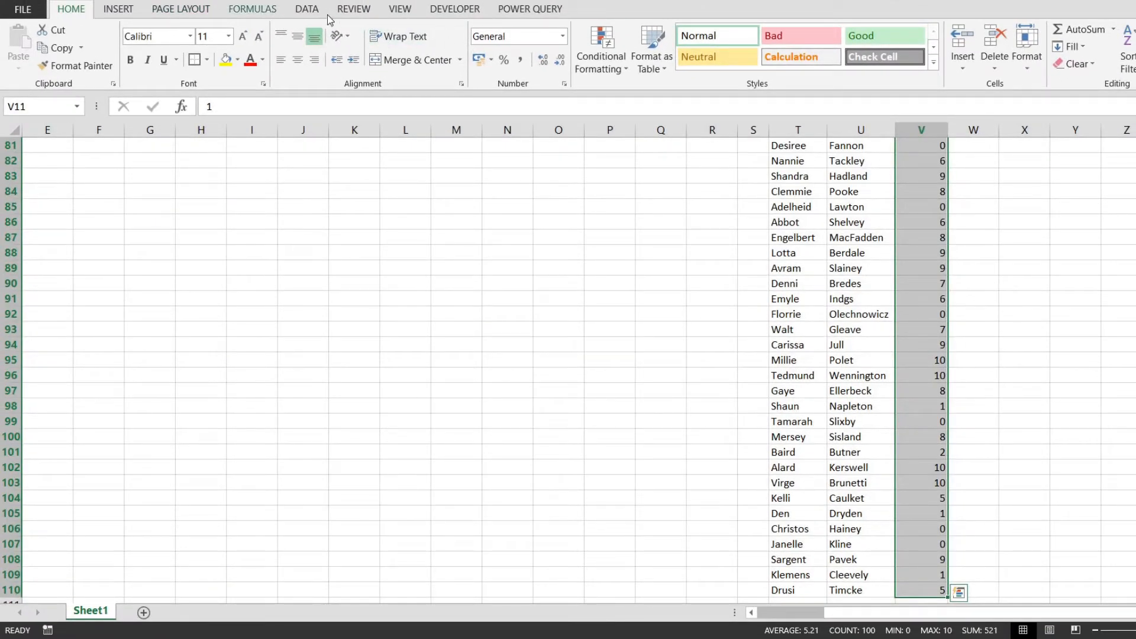
pyautogui.click(601, 56)
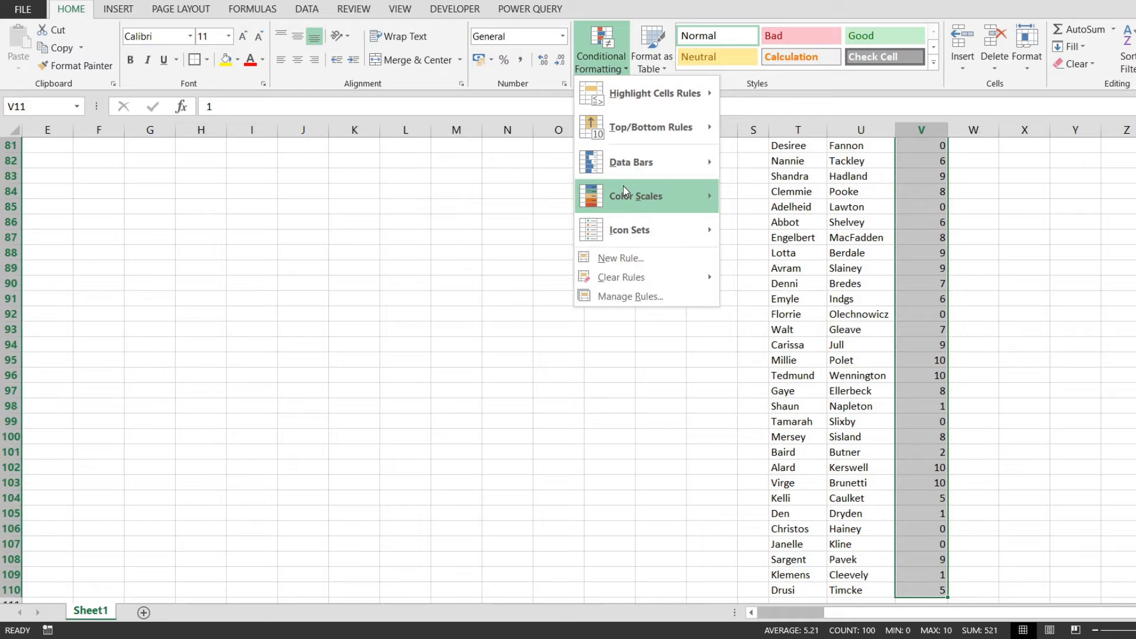
pyautogui.click(618, 256)
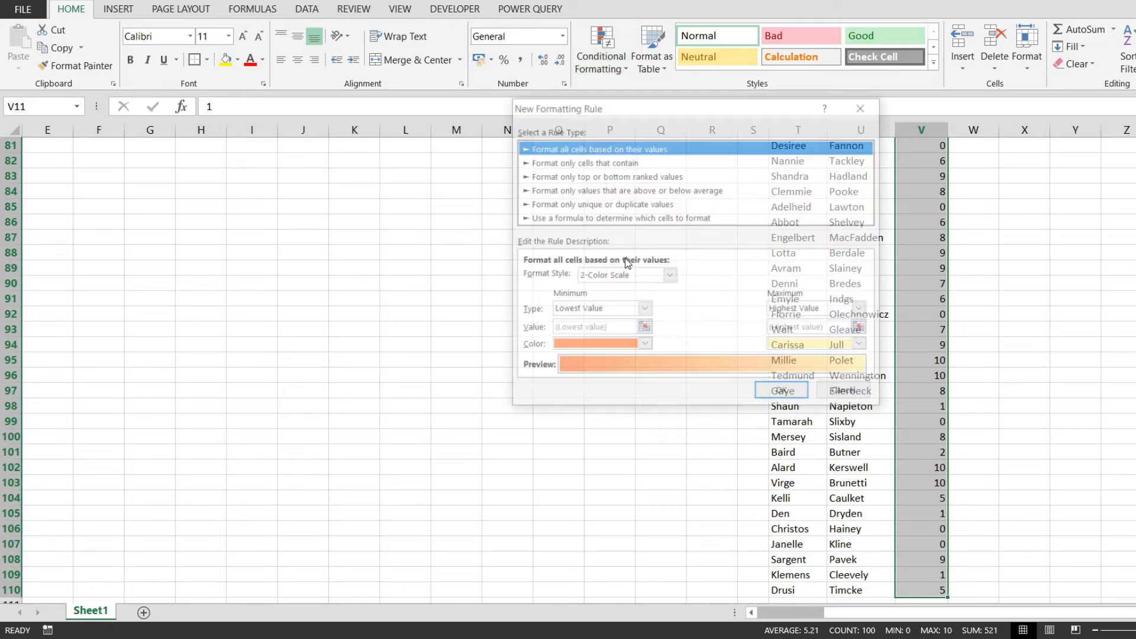
pyautogui.click(642, 190)
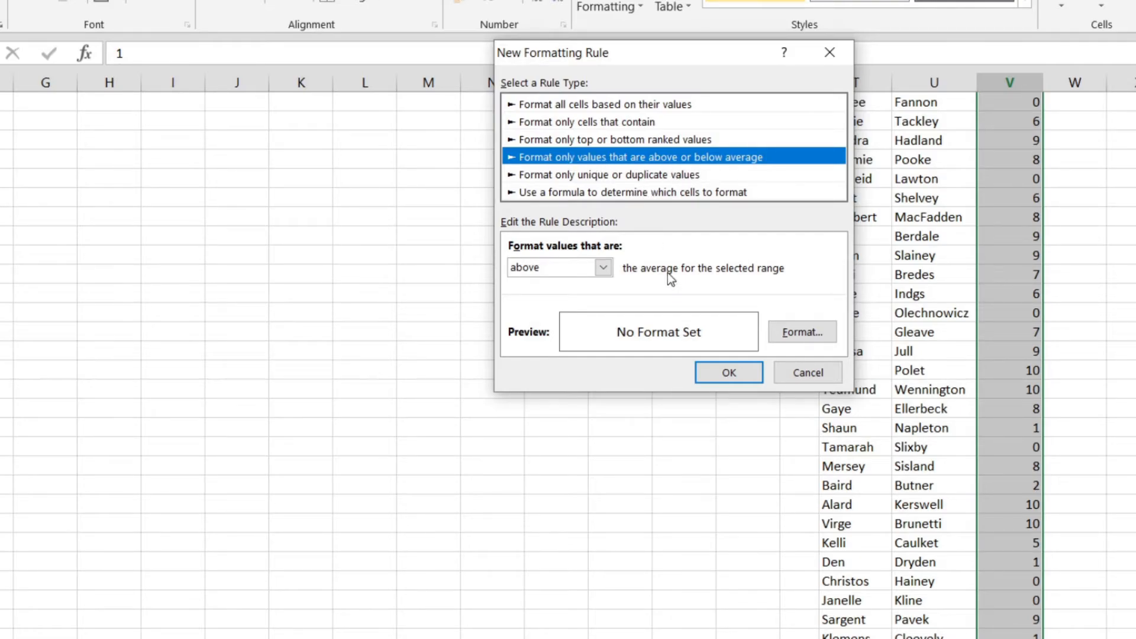
pyautogui.click(603, 267)
pyautogui.click(559, 289)
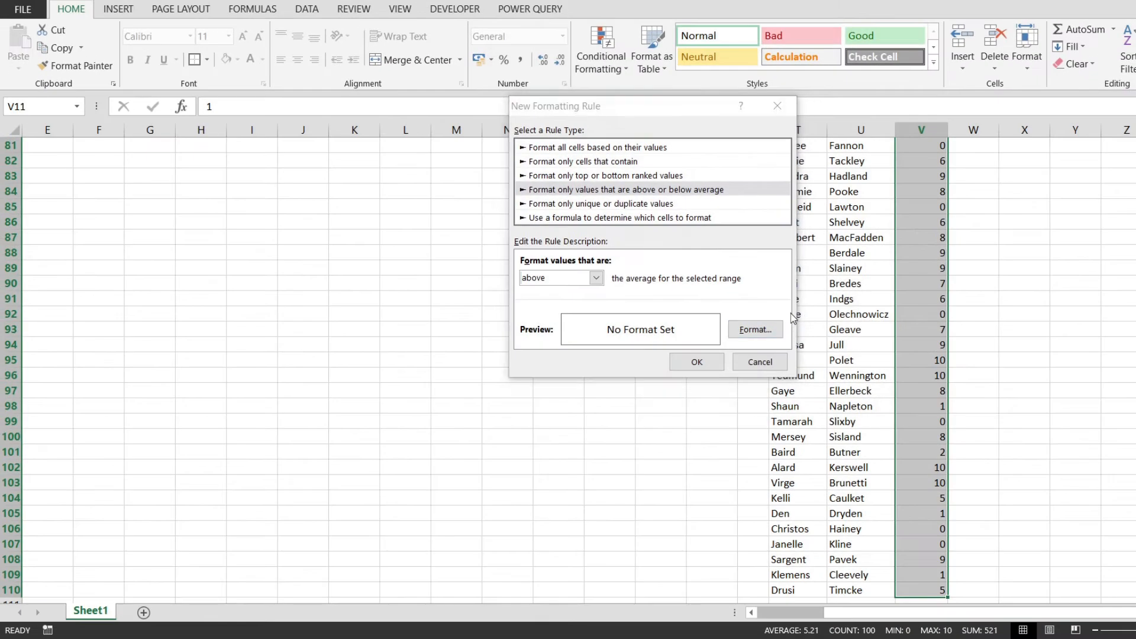
# Give the above-average rule's format a green background fill and a bold white font
pyautogui.click(755, 329)
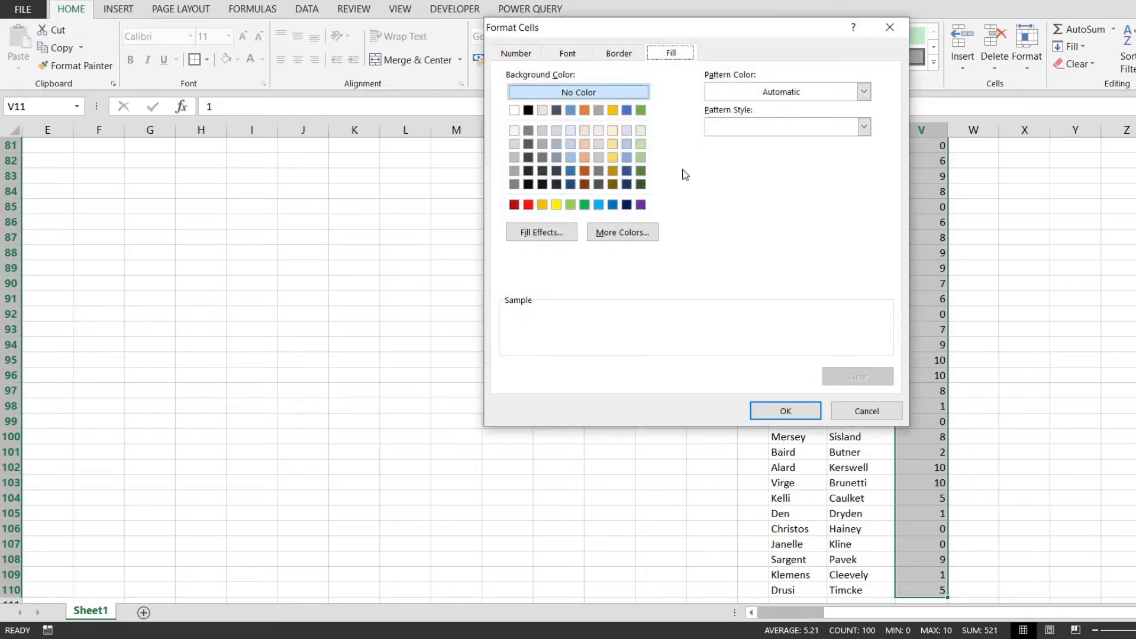
pyautogui.click(584, 204)
pyautogui.click(567, 52)
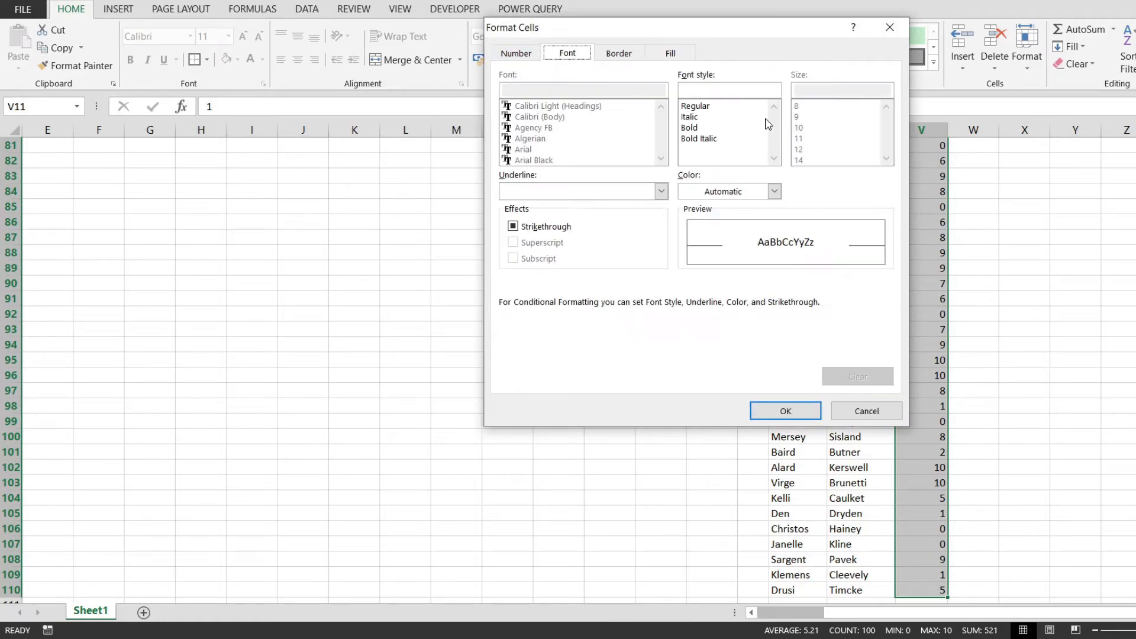
pyautogui.click(701, 129)
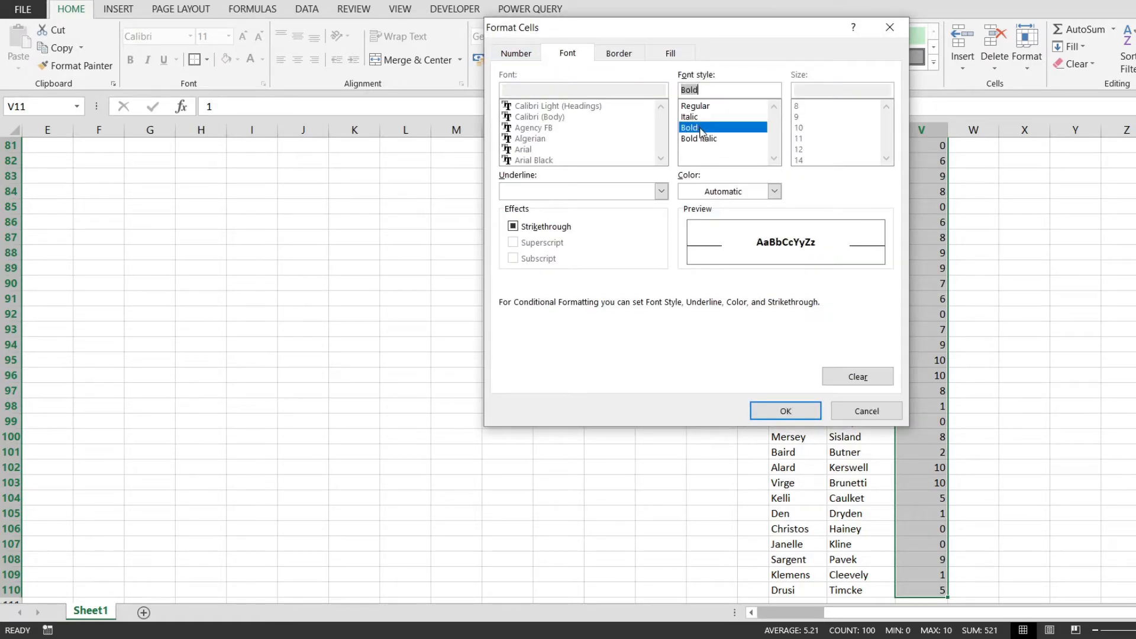
pyautogui.click(774, 191)
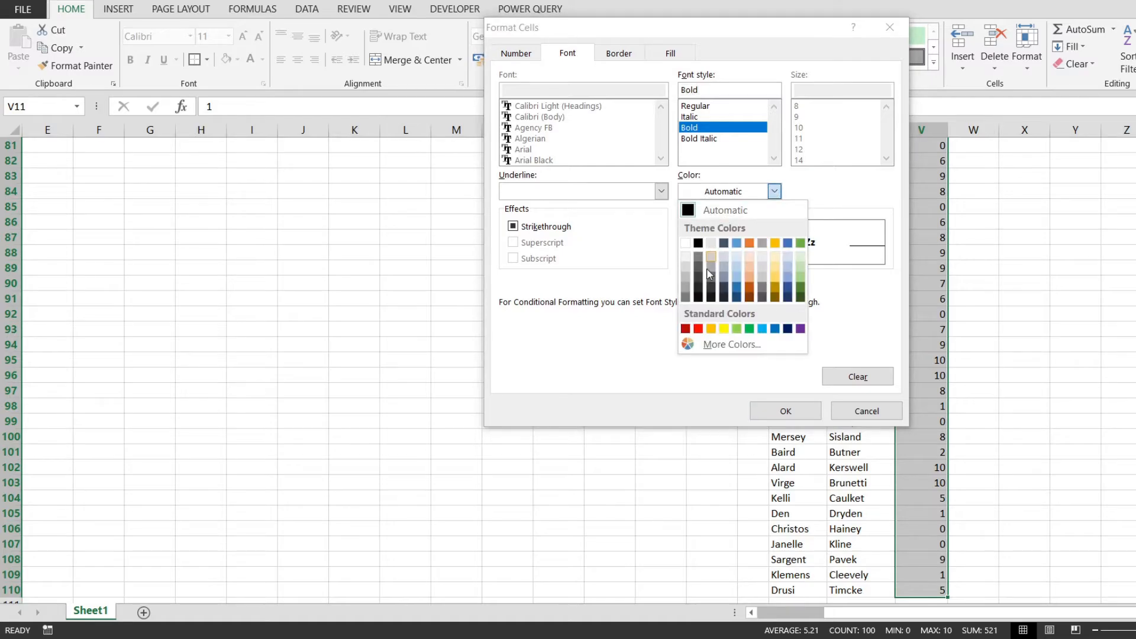
pyautogui.click(687, 244)
pyautogui.click(793, 413)
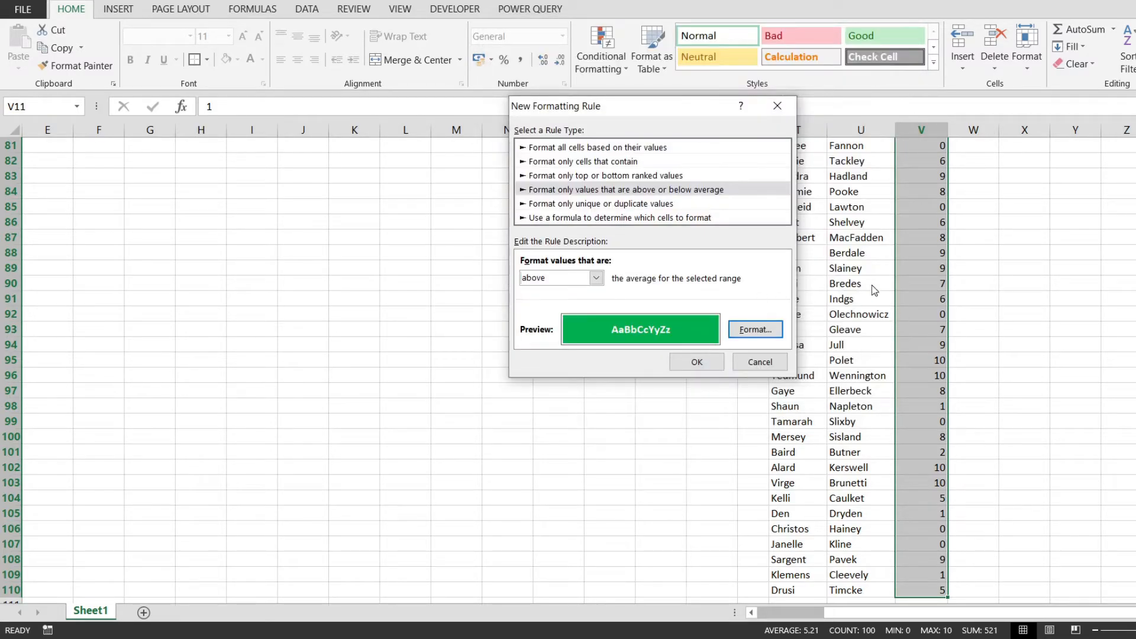
# Apply the above-average rule to the grades and return to the first grade in V11
pyautogui.click(697, 361)
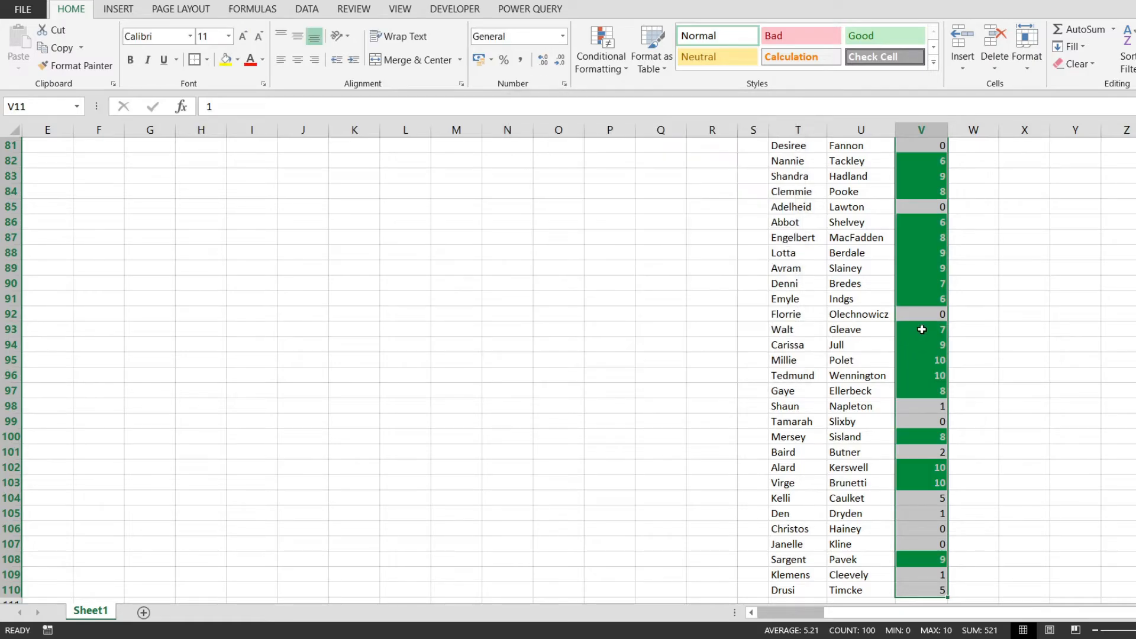
pyautogui.click(941, 329)
pyautogui.scroll(20, 941, 327)
pyautogui.scroll(1, 942, 327)
pyautogui.click(938, 305)
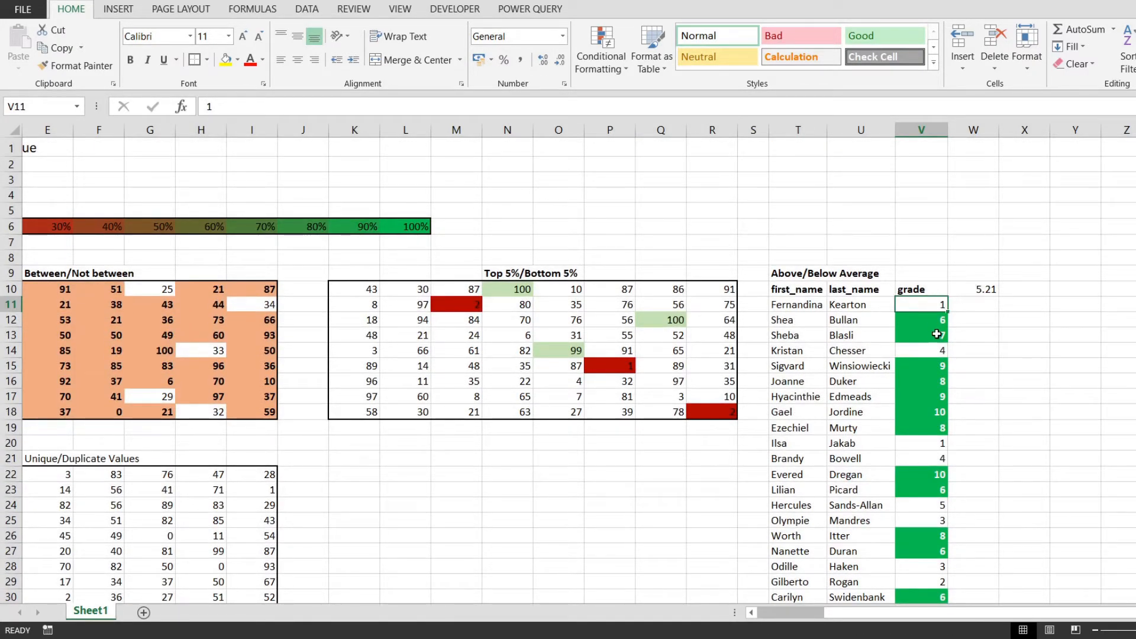
# Examine which grades in column V are highlighted by the above-average rule
pyautogui.press('Down')
pyautogui.press('Down')
pyautogui.press('Down')
pyautogui.press('Down')
pyautogui.press('Down')
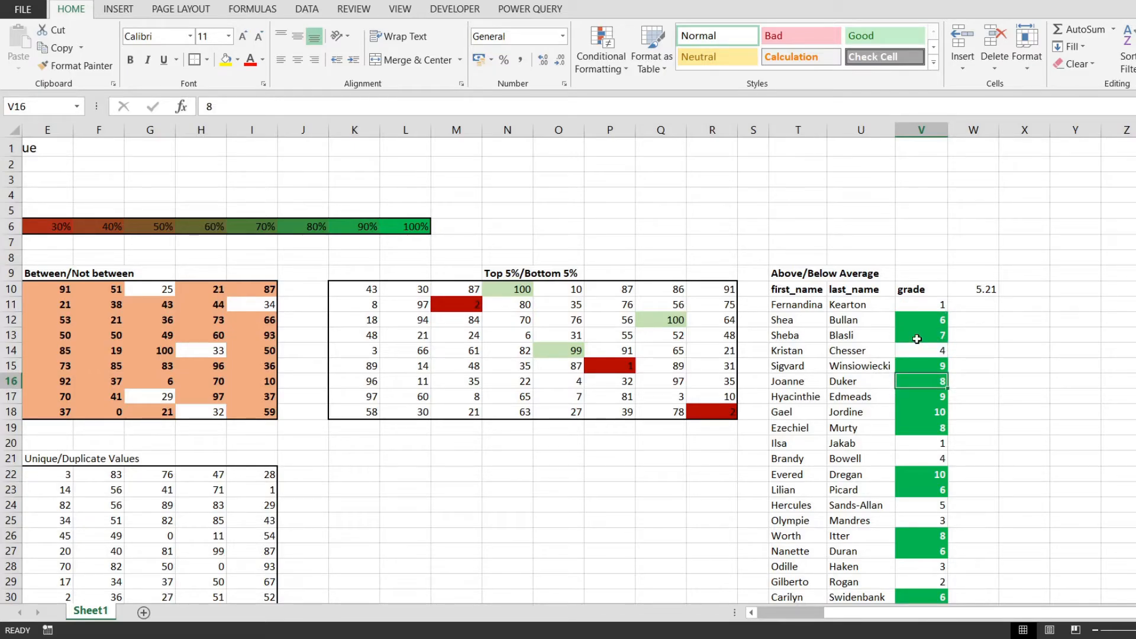
pyautogui.scroll(-4, 917, 339)
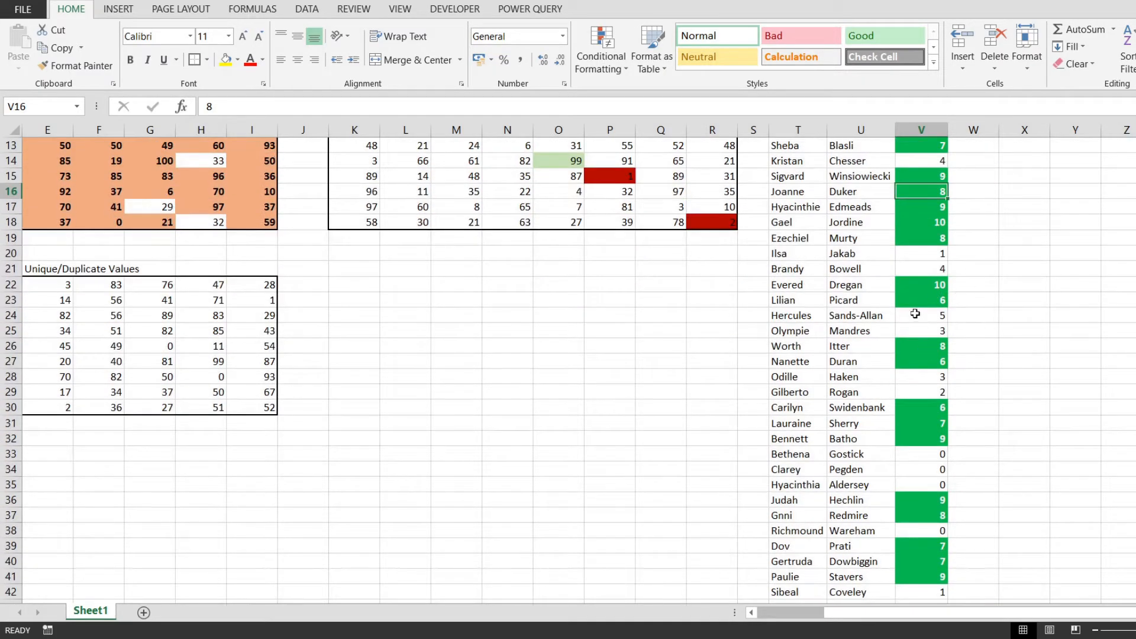
pyautogui.click(926, 301)
pyautogui.click(920, 362)
pyautogui.scroll(4, 934, 349)
pyautogui.moveTo(921, 306); pyautogui.dragTo(919, 319)
# Add filters to the headers T10:V10 and sort the grade column by the green cell color
pyautogui.moveTo(781, 289); pyautogui.dragTo(920, 288)
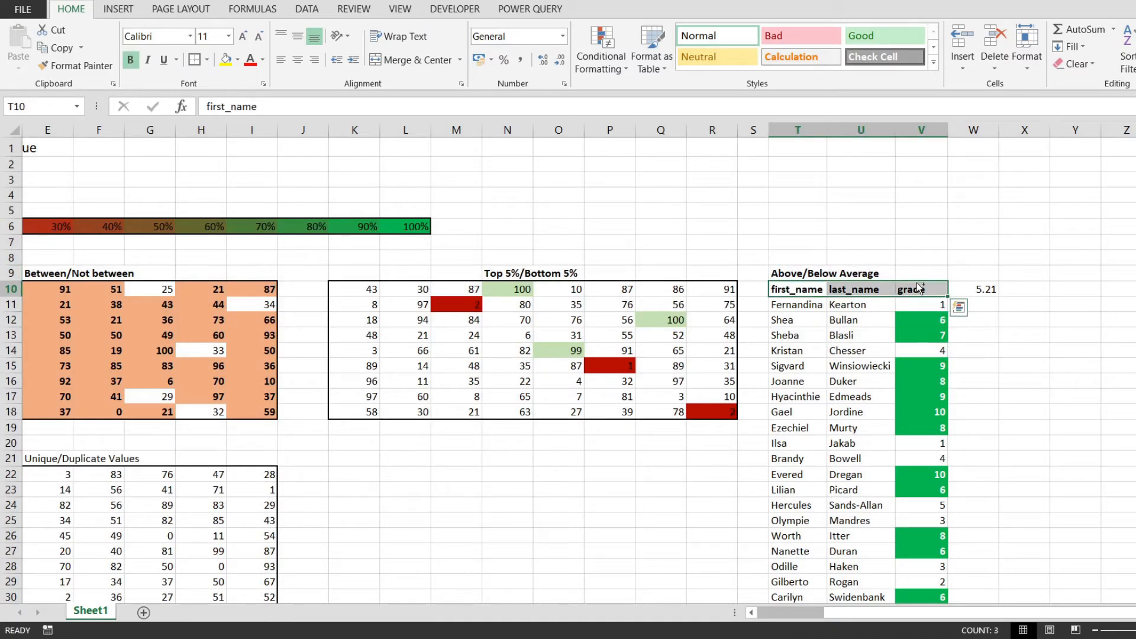
pyautogui.hotkey('ctrl', 'shift', 'l')
pyautogui.click(929, 319)
pyautogui.click(940, 290)
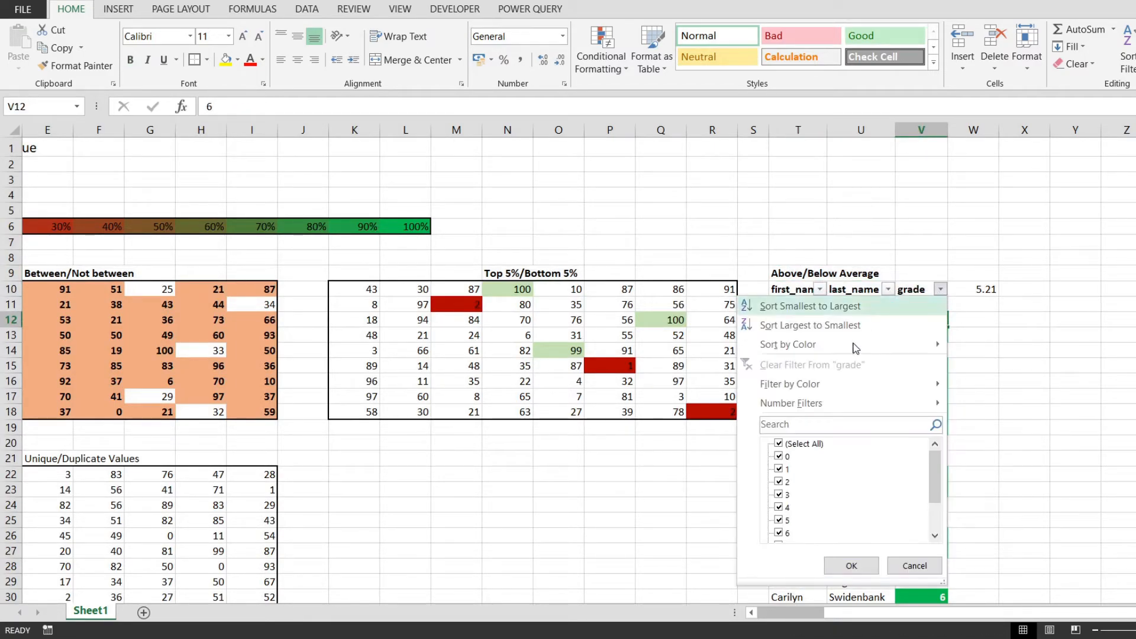
pyautogui.moveTo(856, 349)
pyautogui.click(999, 367)
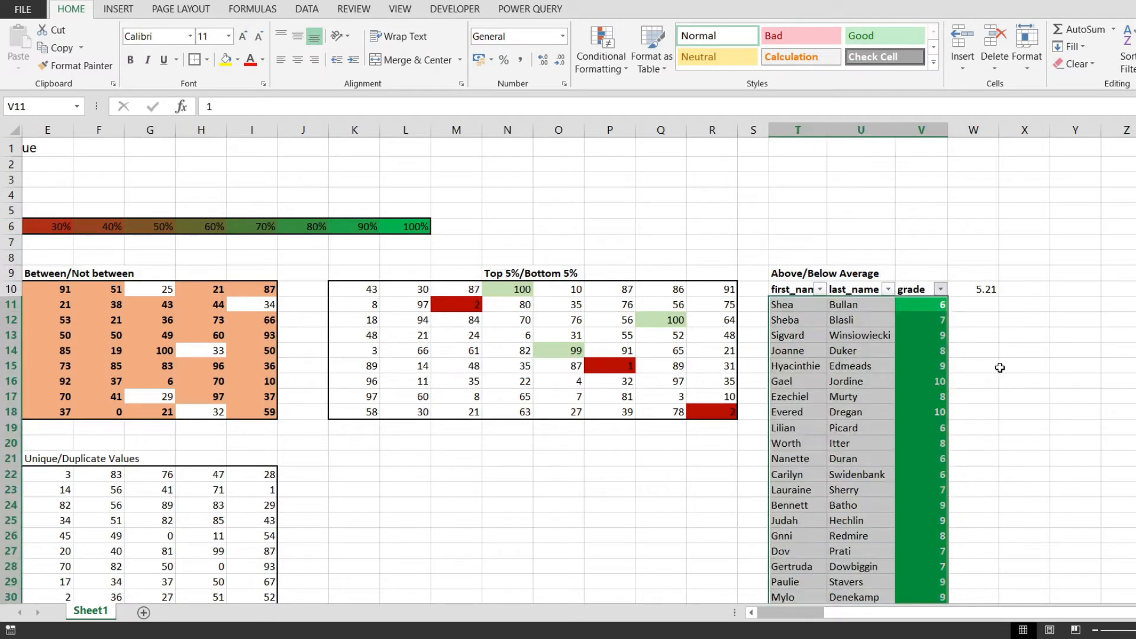
# Examine the color-sorted grade list, comparing the green rows and the unhighlighted rows with the average in W10
pyautogui.click(927, 318)
pyautogui.click(941, 305)
pyautogui.scroll(-3, 944, 308)
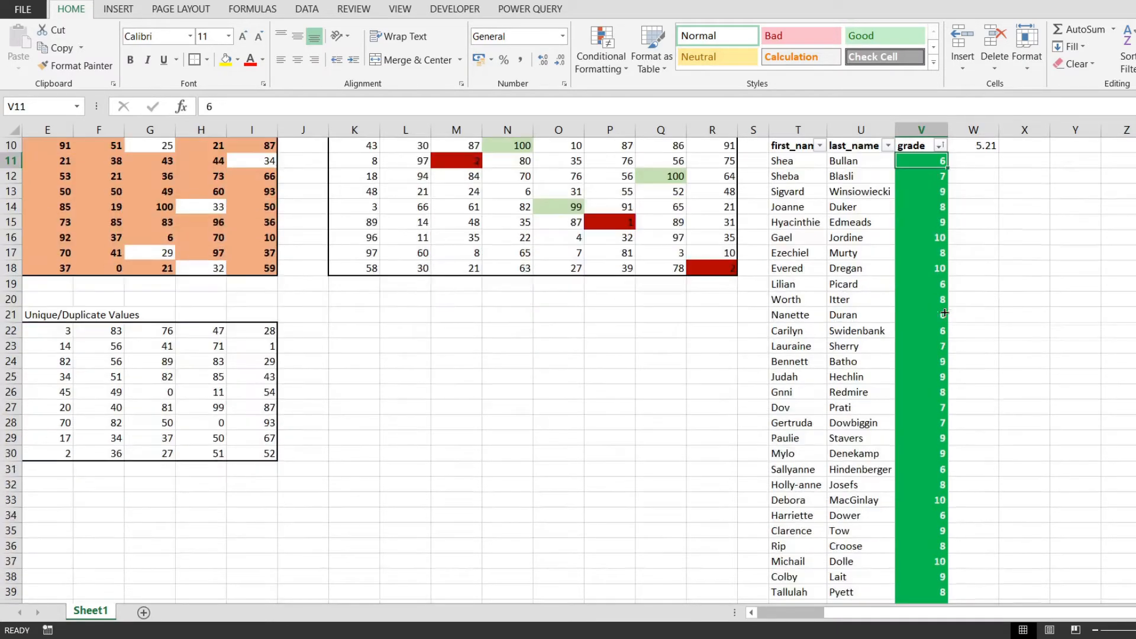
pyautogui.scroll(3, 944, 309)
pyautogui.scroll(-6, 1007, 355)
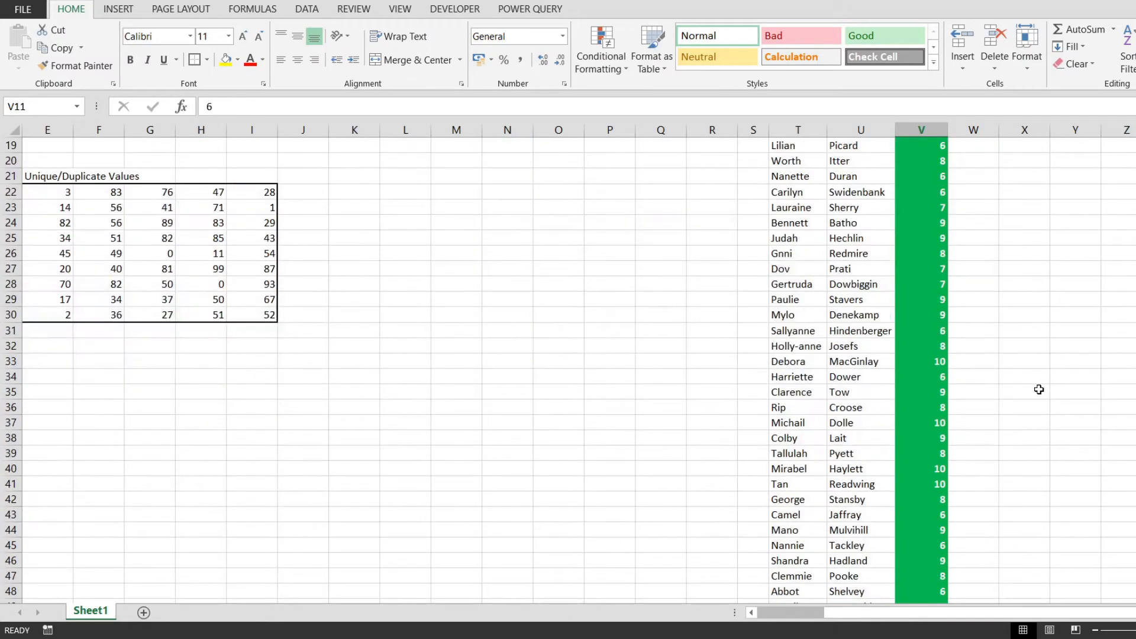
pyautogui.scroll(6, 982, 312)
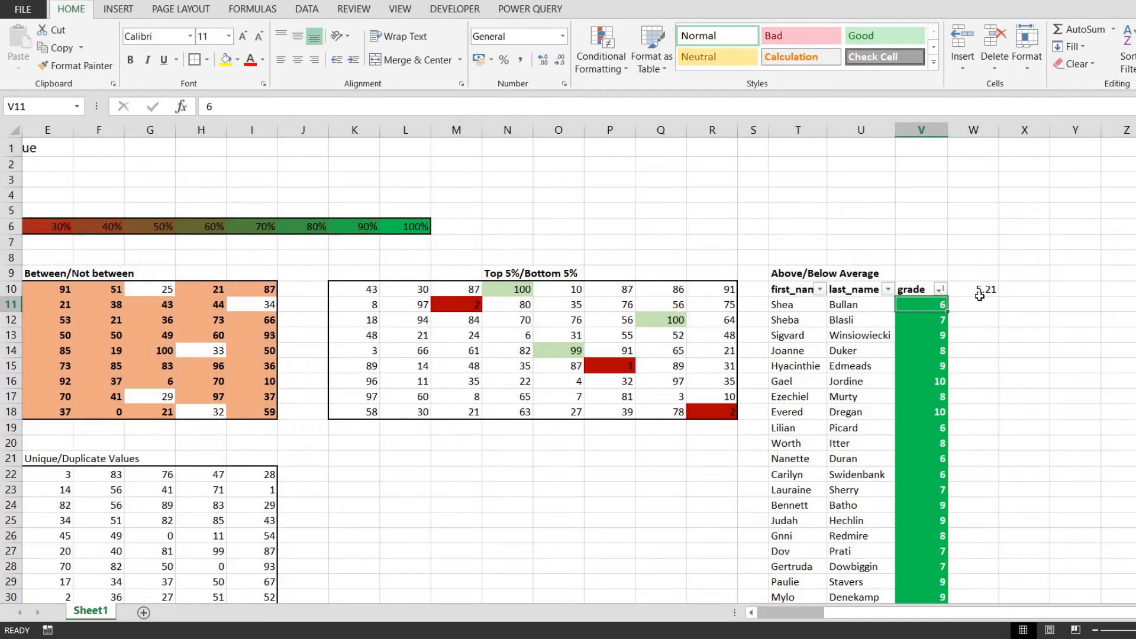
pyautogui.scroll(-20, 941, 355)
pyautogui.click(943, 254)
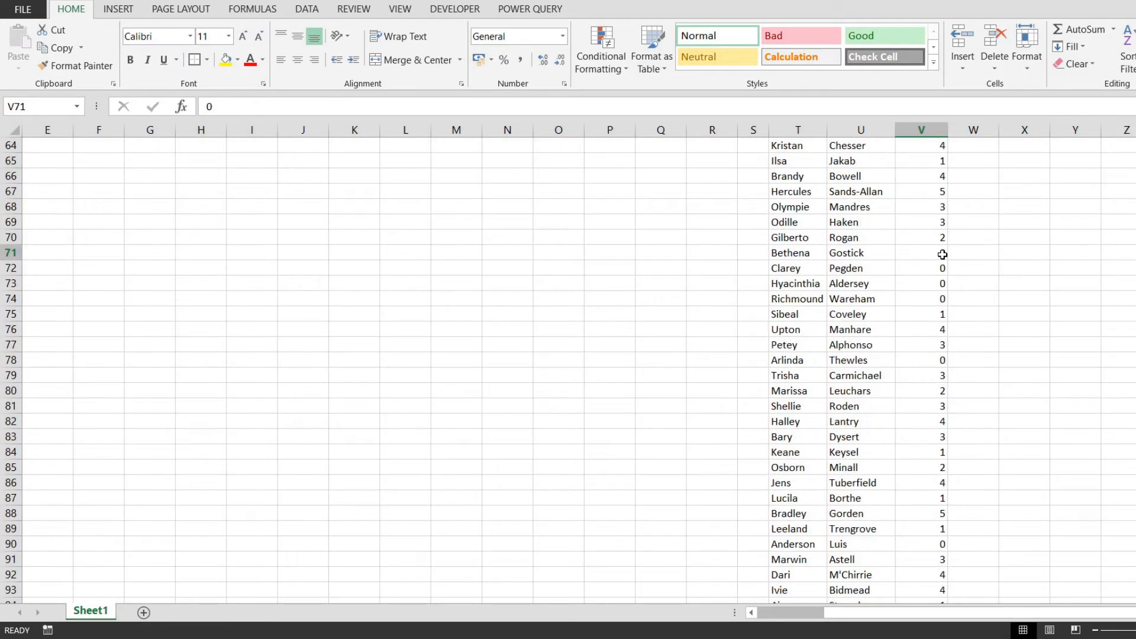
pyautogui.scroll(-2, 943, 254)
pyautogui.scroll(5, 941, 406)
pyautogui.click(934, 270)
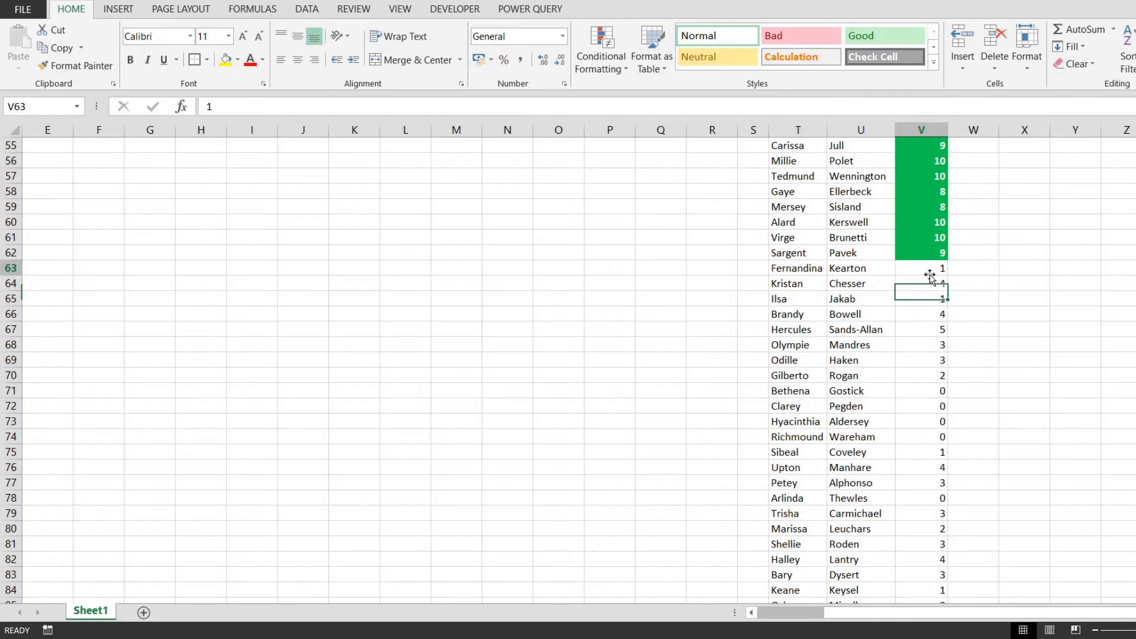
pyautogui.scroll(17, 918, 343)
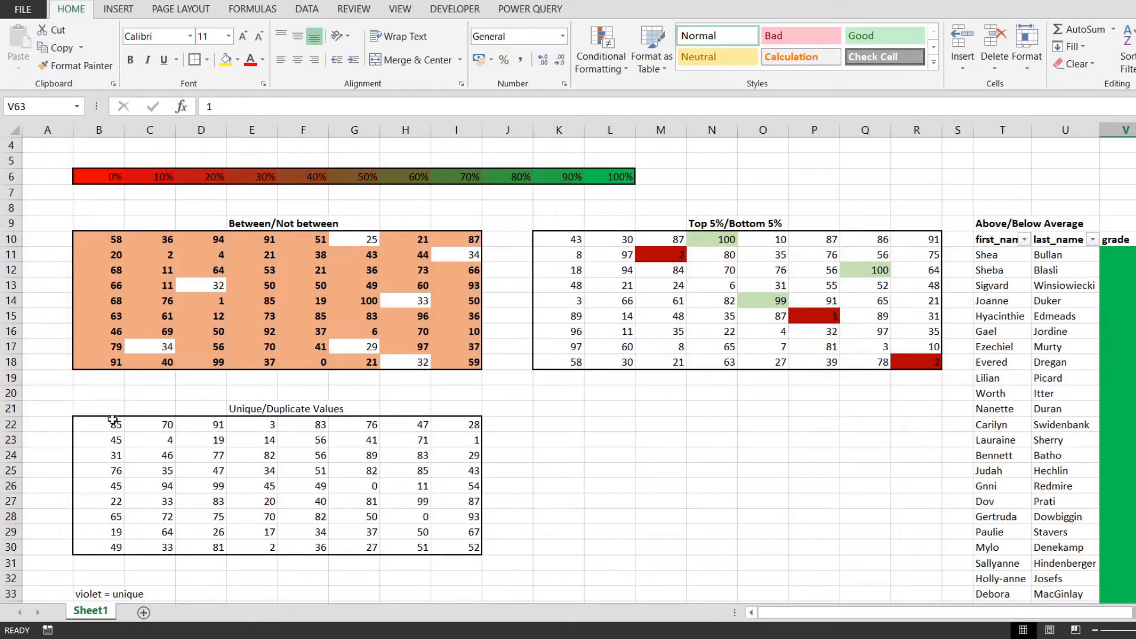
# Create a conditional formatting rule for the Unique/Duplicate Values range B22:I30 that formats all unique values
pyautogui.moveTo(113, 420); pyautogui.dragTo(465, 543)
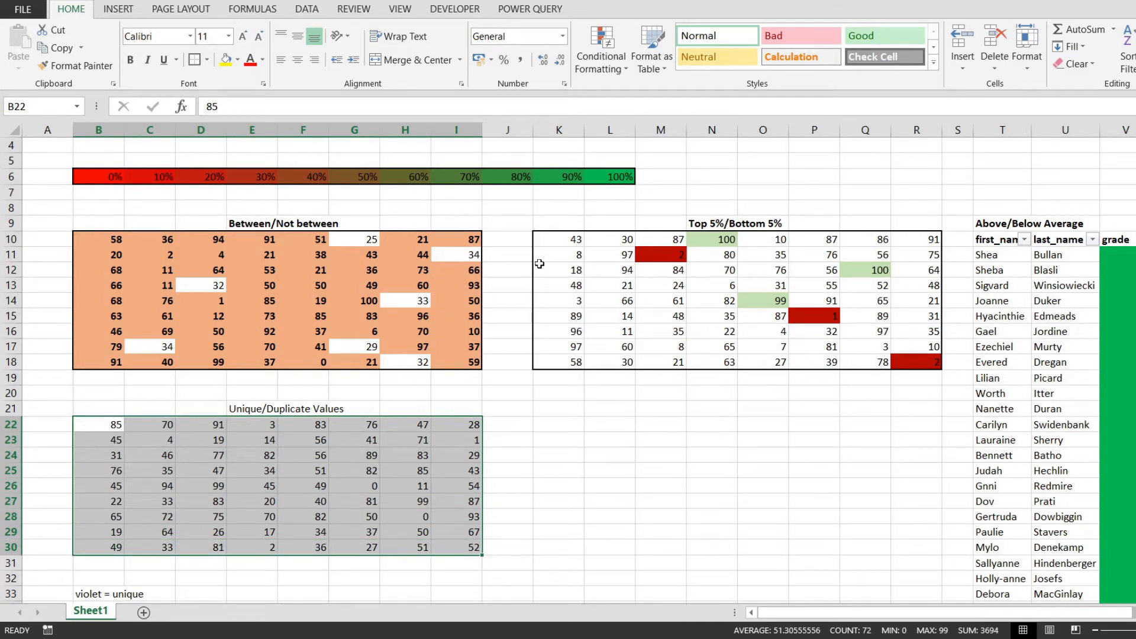
pyautogui.click(602, 56)
pyautogui.click(603, 259)
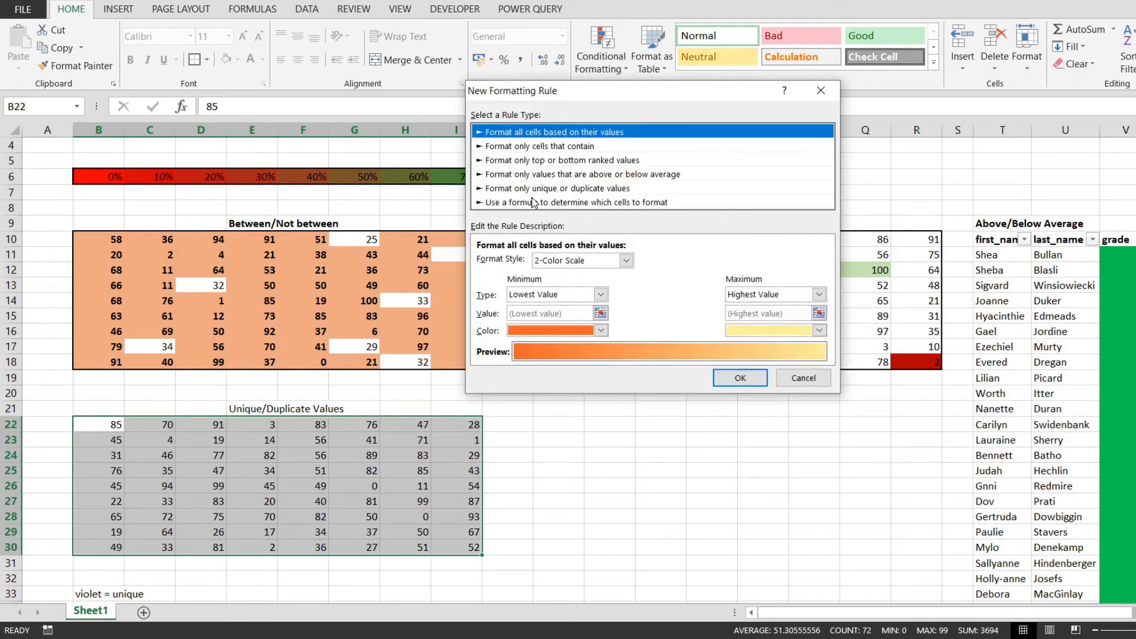
pyautogui.click(489, 188)
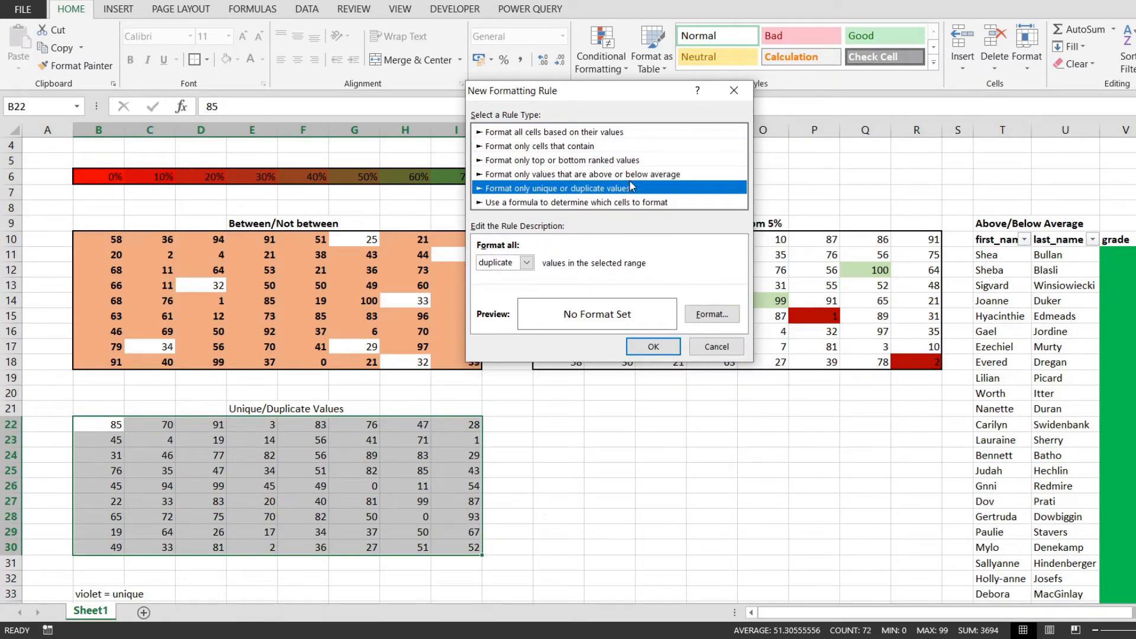
pyautogui.click(526, 263)
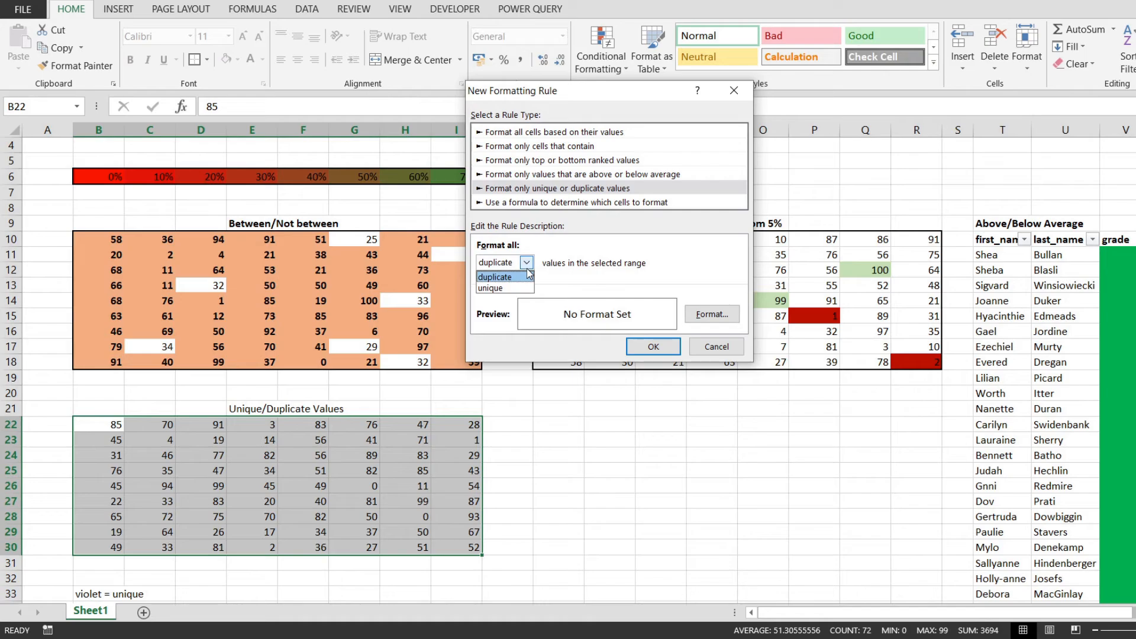
pyautogui.click(512, 288)
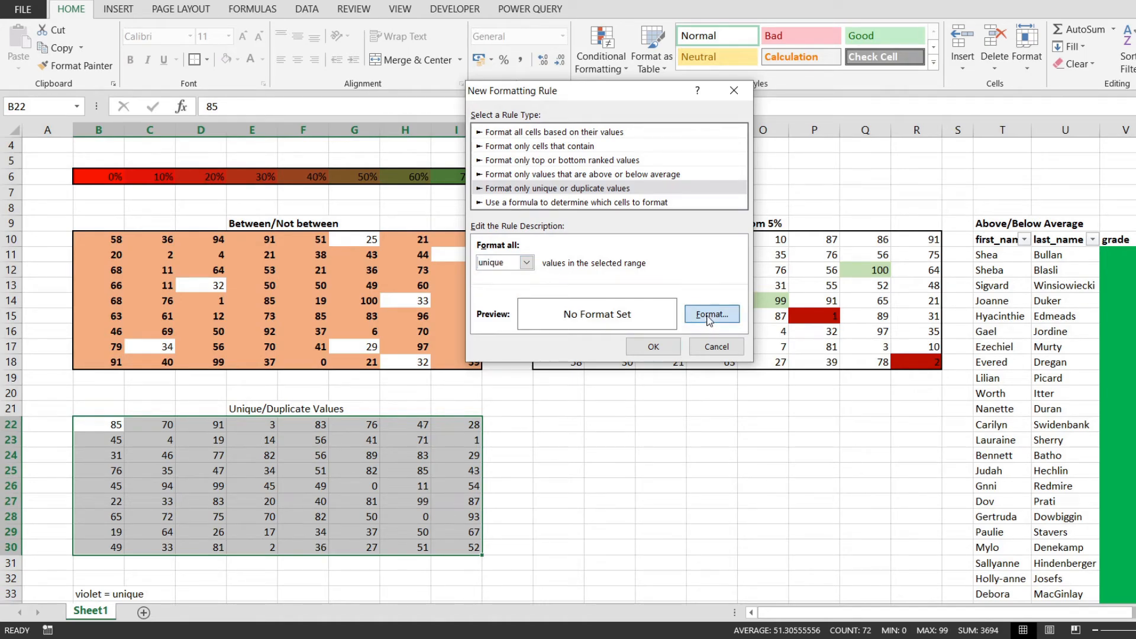
# Give the unique-values rule a bold purple font and apply it
pyautogui.click(710, 319)
pyautogui.click(579, 40)
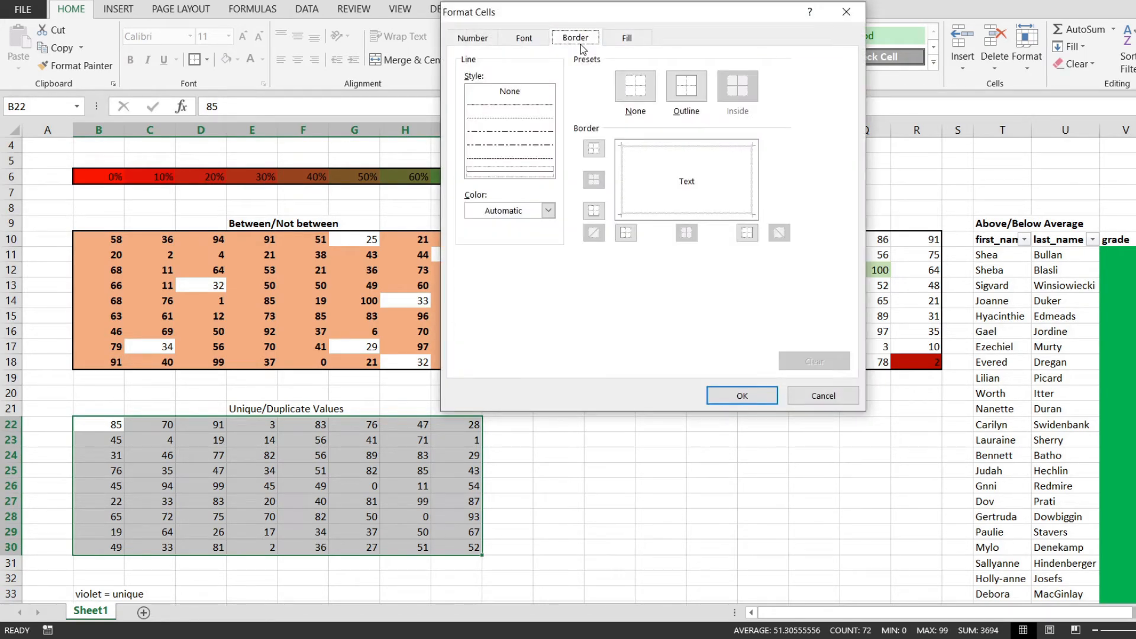
pyautogui.click(474, 44)
pyautogui.click(539, 45)
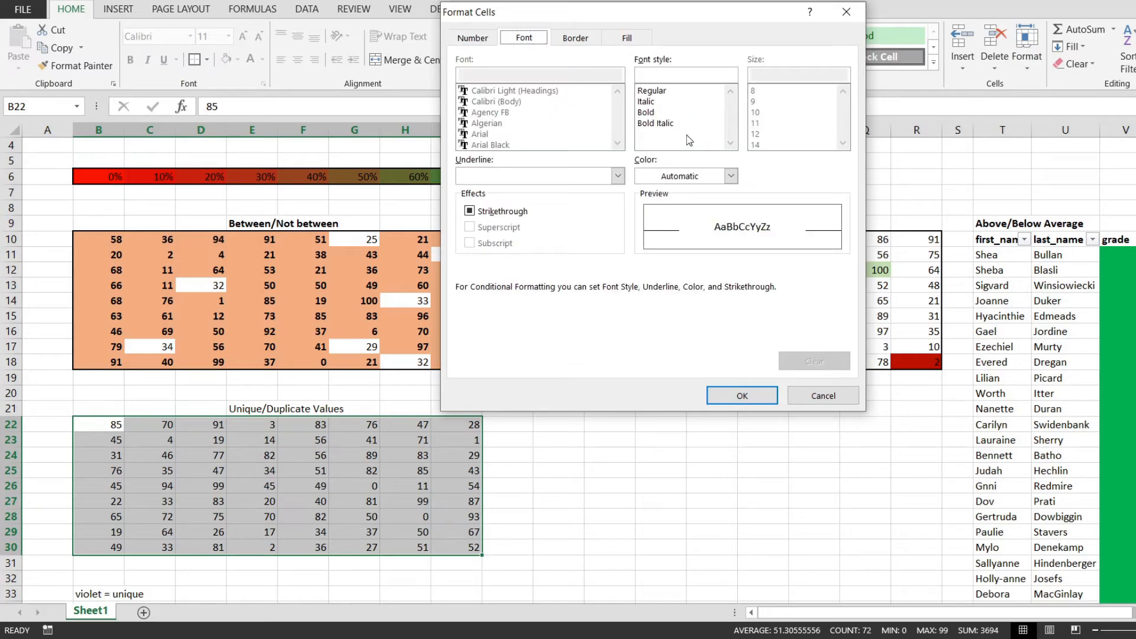
pyautogui.click(711, 174)
pyautogui.click(750, 315)
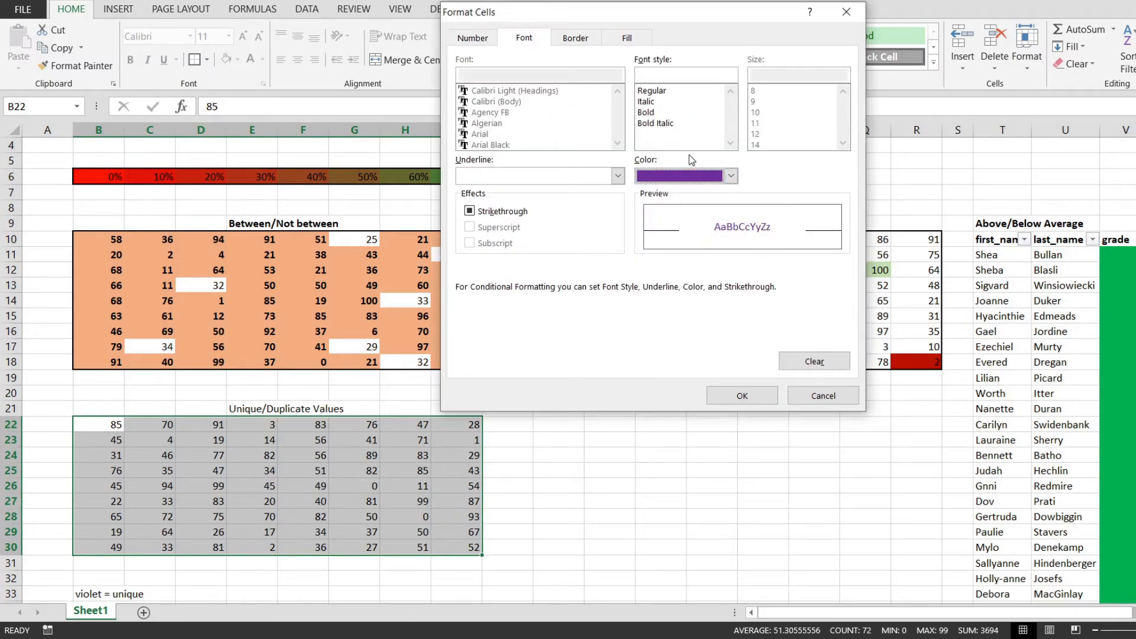
pyautogui.click(664, 113)
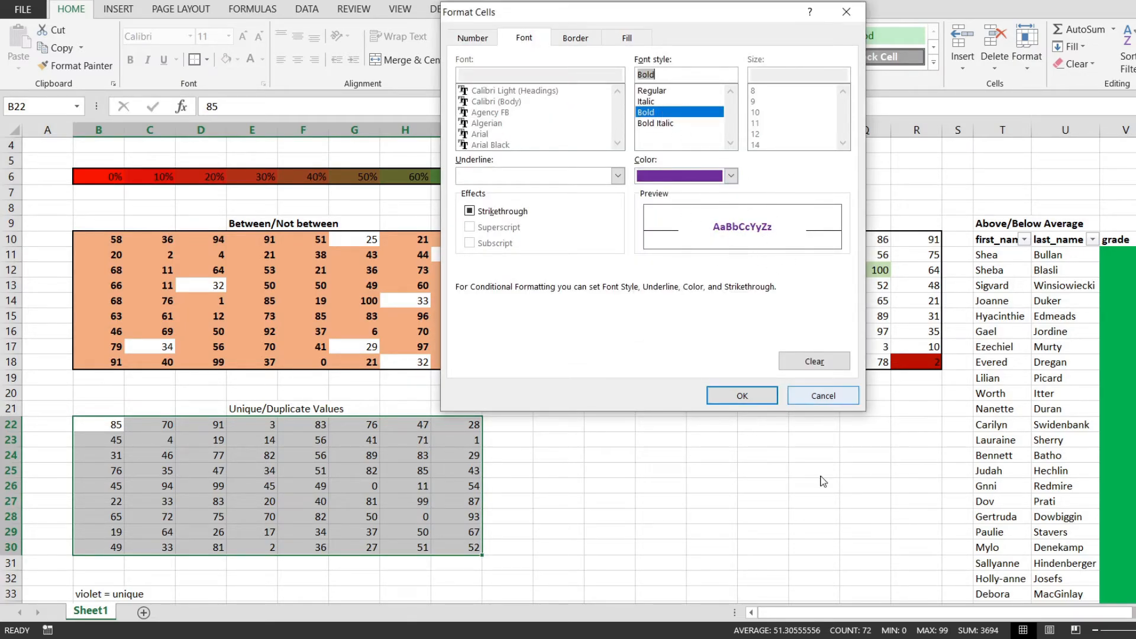
pyautogui.click(751, 395)
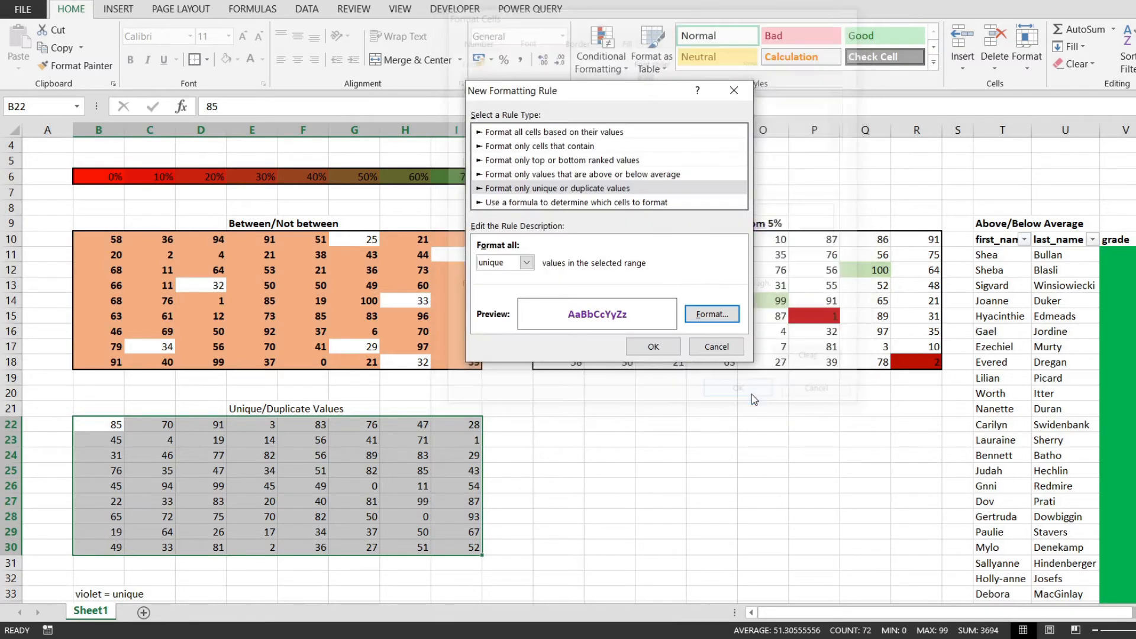
pyautogui.click(653, 347)
# Examine the purple unique values in the Unique/Duplicate Values table
pyautogui.click(408, 486)
pyautogui.scroll(-3, 459, 510)
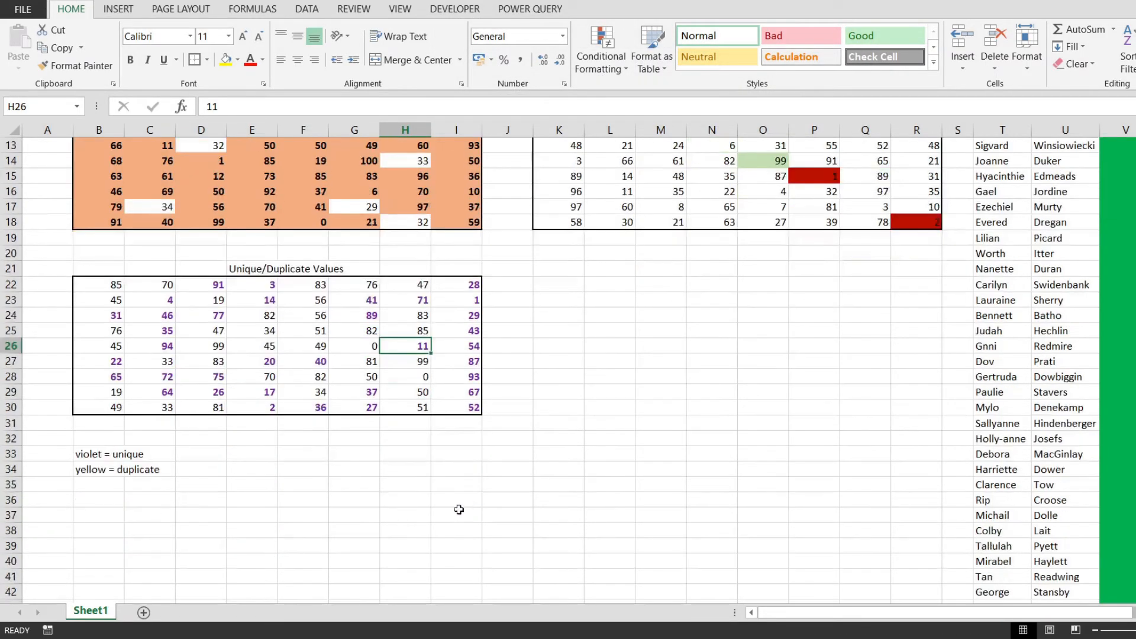
pyautogui.scroll(1, 459, 510)
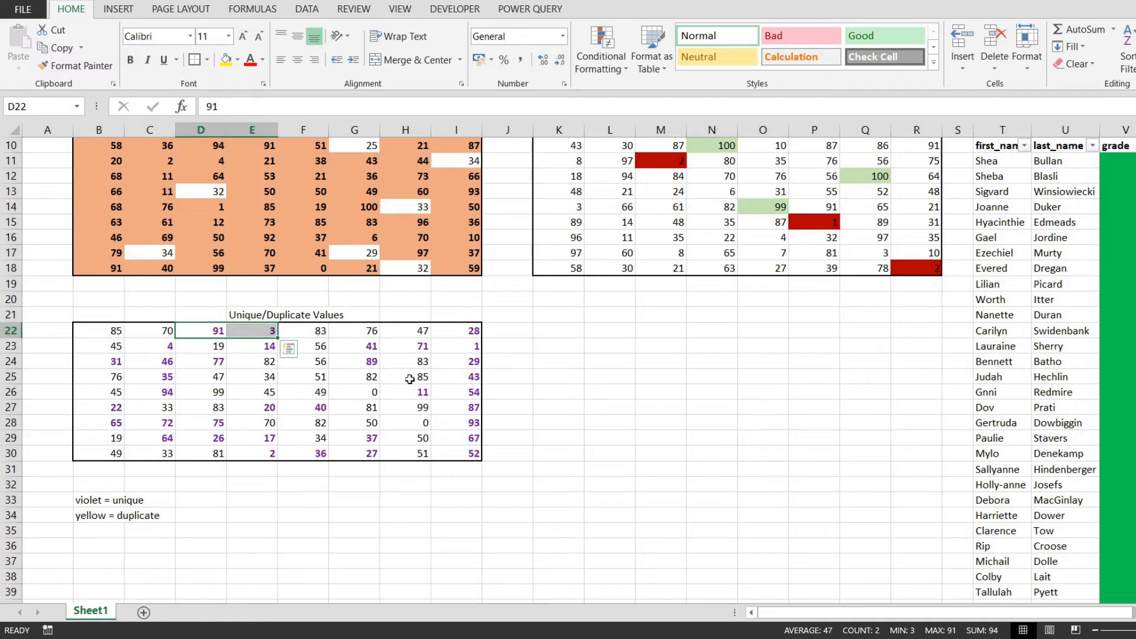
pyautogui.click(447, 332)
pyautogui.press('Down')
pyautogui.press('Down')
pyautogui.press('Down')
pyautogui.press('Down')
pyautogui.press('Down')
pyautogui.press('Down')
pyautogui.press('Down')
pyautogui.press('Down')
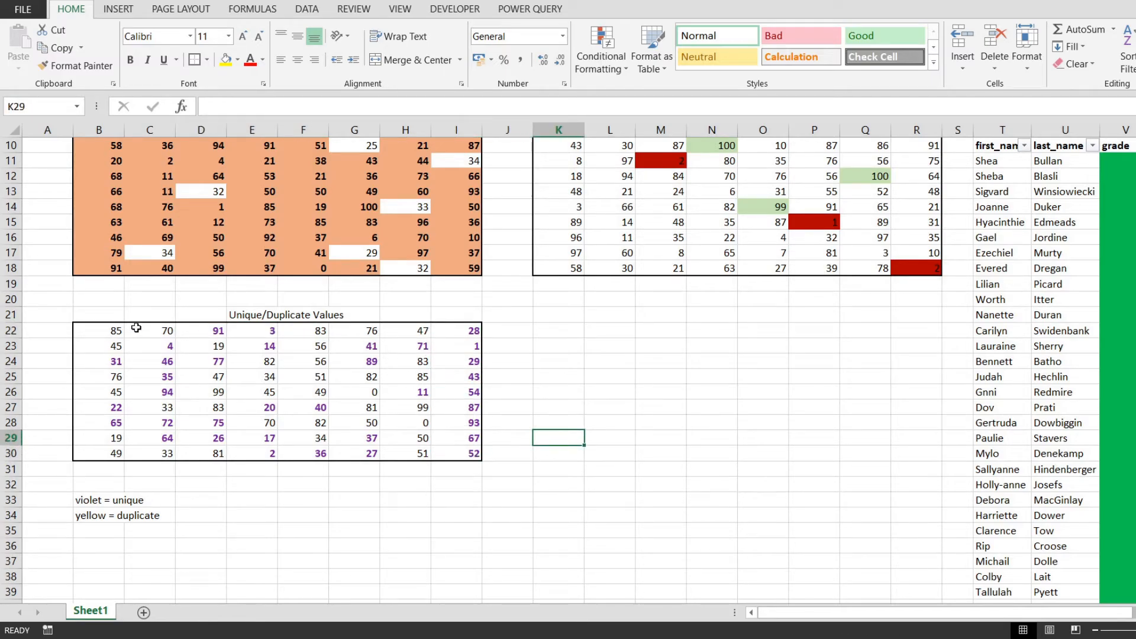
# Create a second conditional formatting rule for B22:I30 that formats all duplicate values
pyautogui.moveTo(113, 331); pyautogui.dragTo(471, 451)
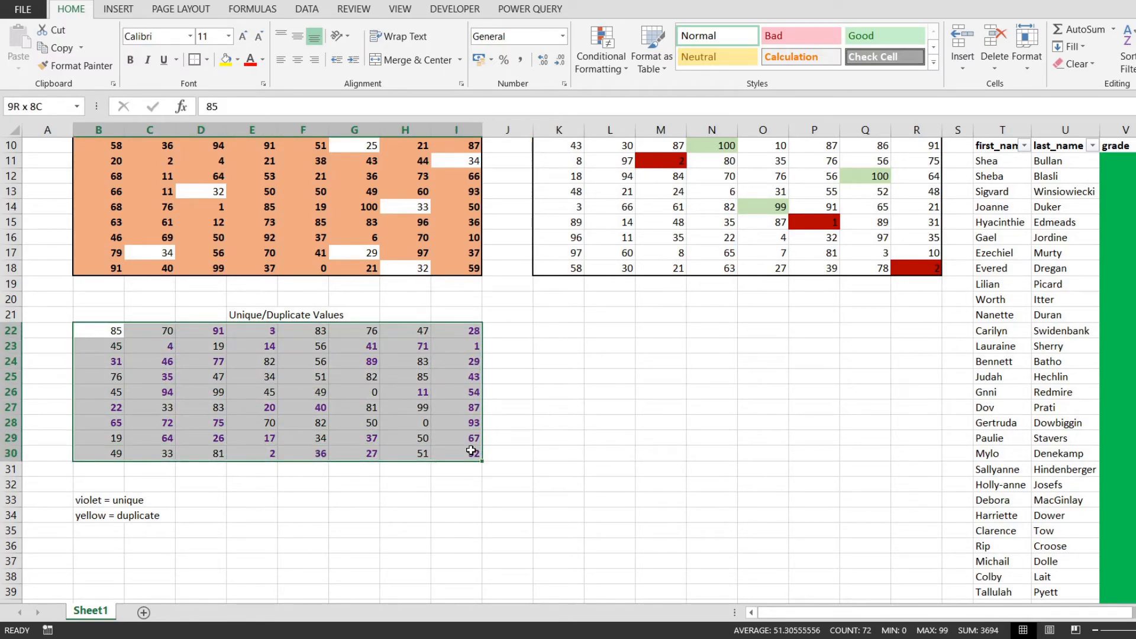
pyautogui.click(601, 59)
pyautogui.click(624, 267)
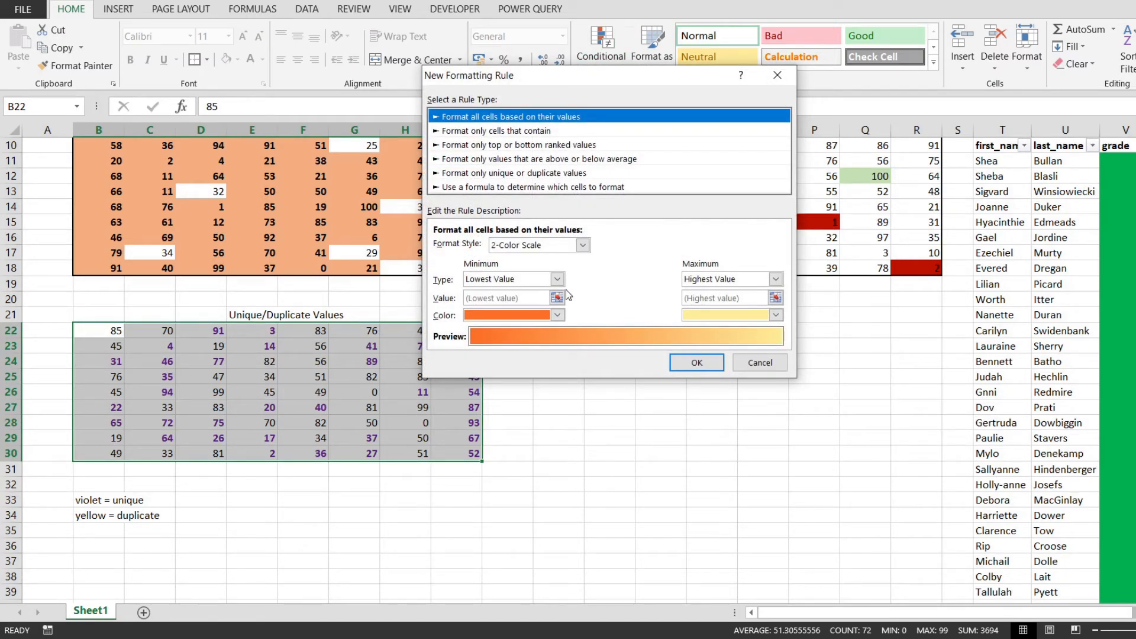
pyautogui.click(540, 177)
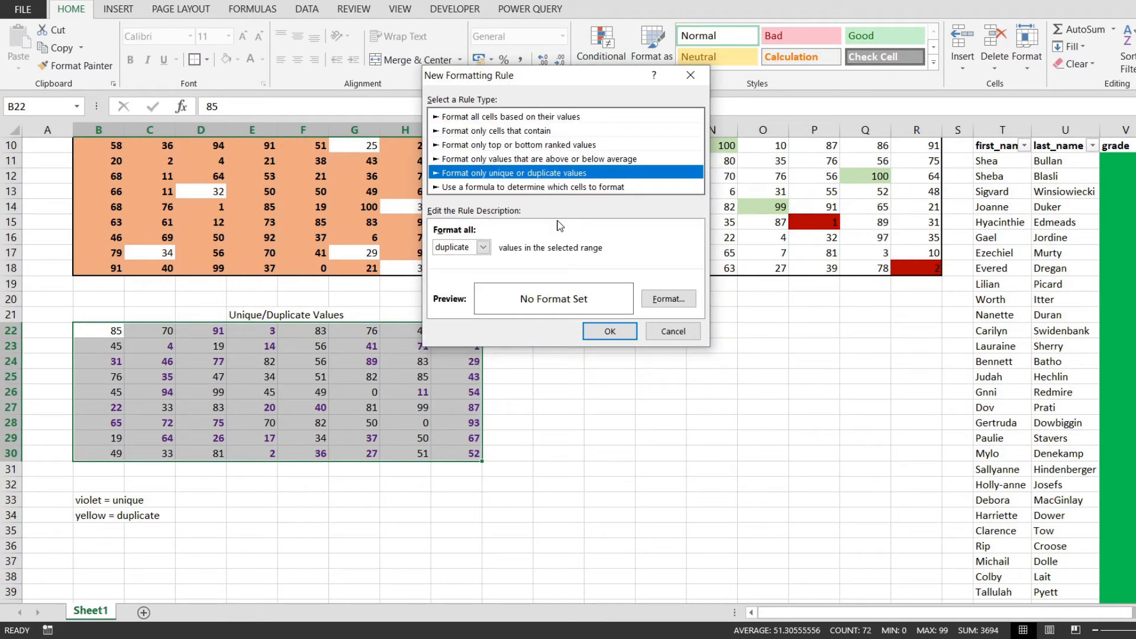
pyautogui.click(483, 247)
pyautogui.click(465, 262)
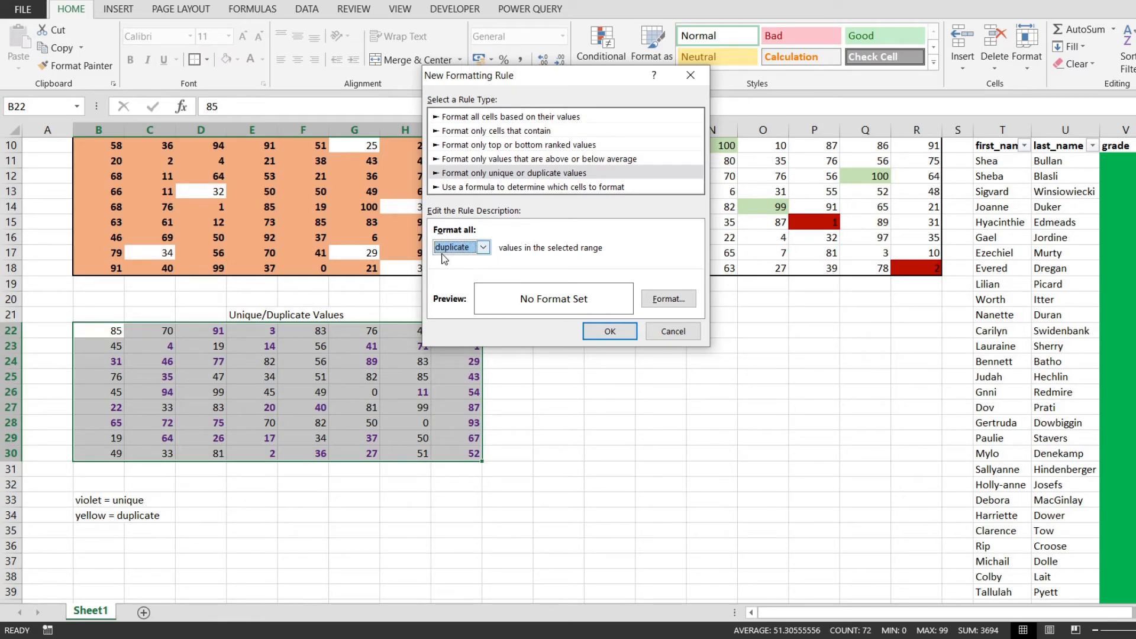
# Give the duplicate-values rule a light orange background fill and apply it
pyautogui.click(668, 299)
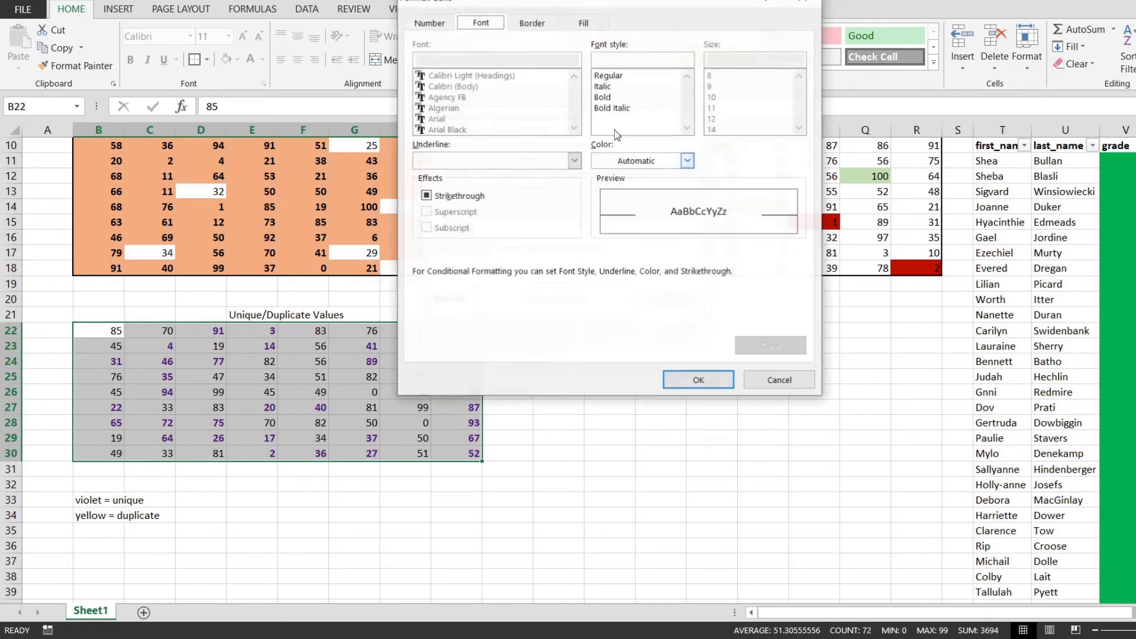
pyautogui.click(587, 25)
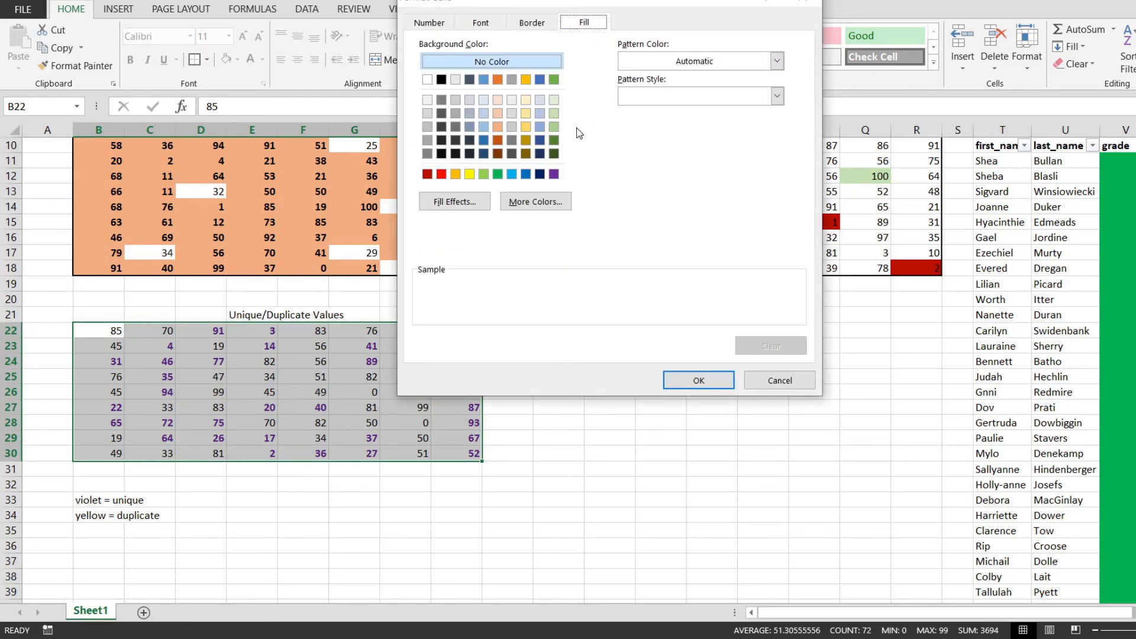
pyautogui.click(497, 113)
pyautogui.click(714, 381)
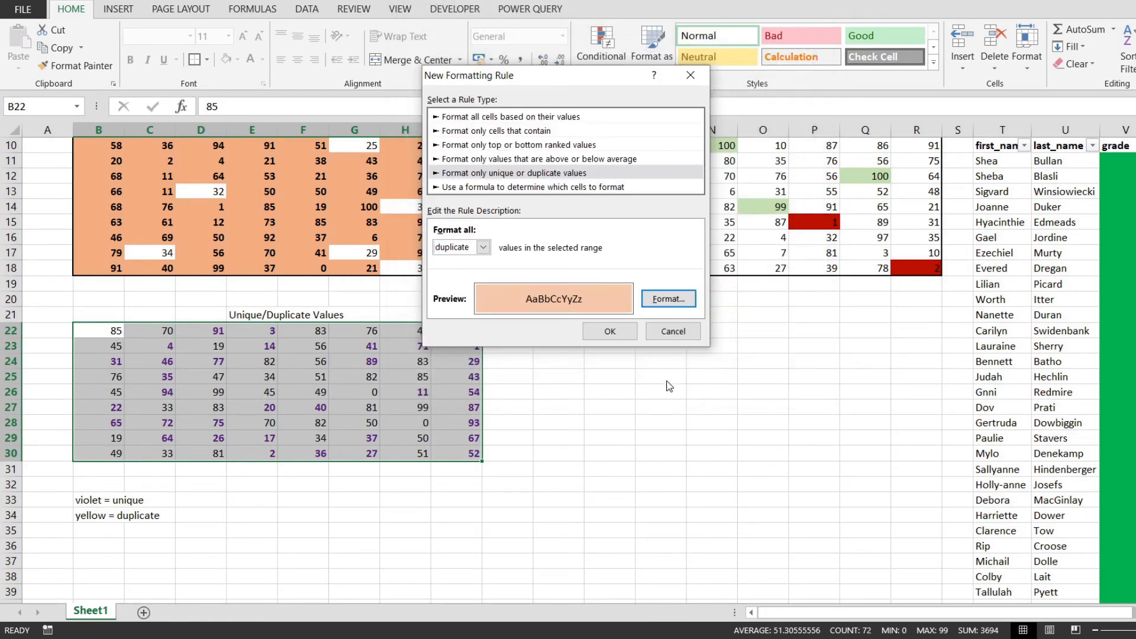
pyautogui.click(612, 333)
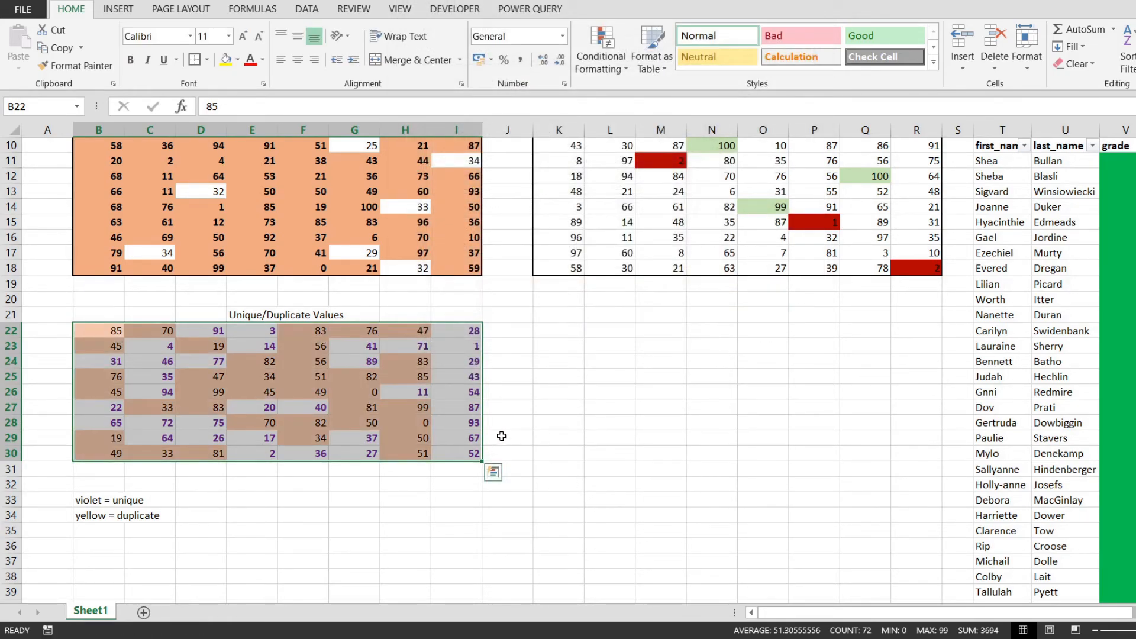
# Compare the duplicate and unique cells in the Unique/Duplicate Values table, then review the sheet's other formatted tables
pyautogui.click(312, 320)
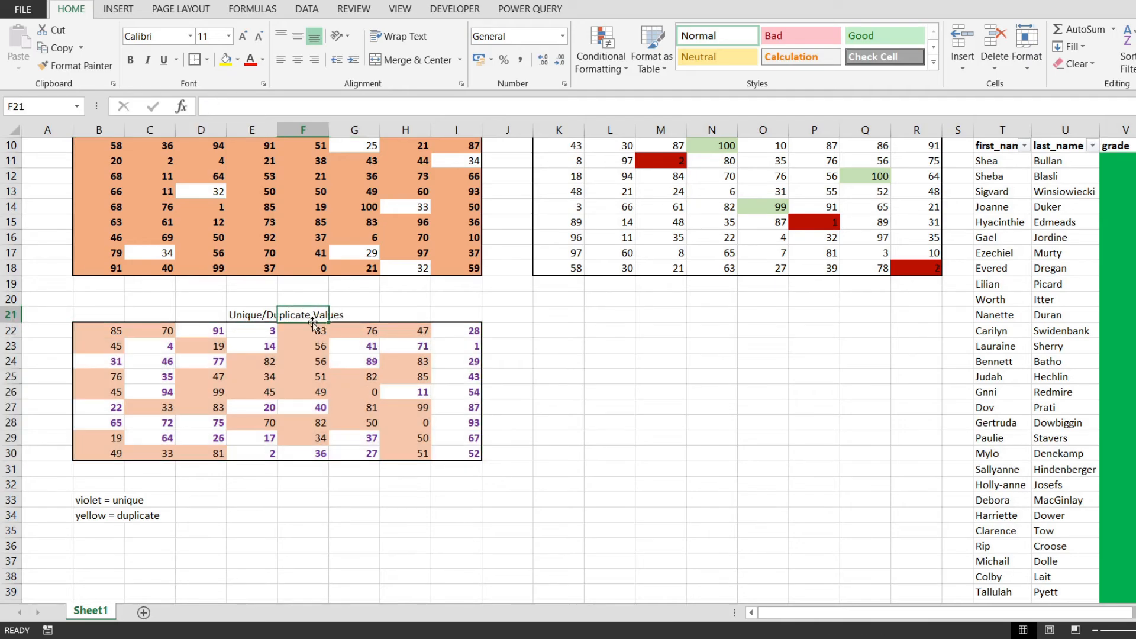
pyautogui.click(313, 343)
pyautogui.click(376, 393)
pyautogui.click(373, 438)
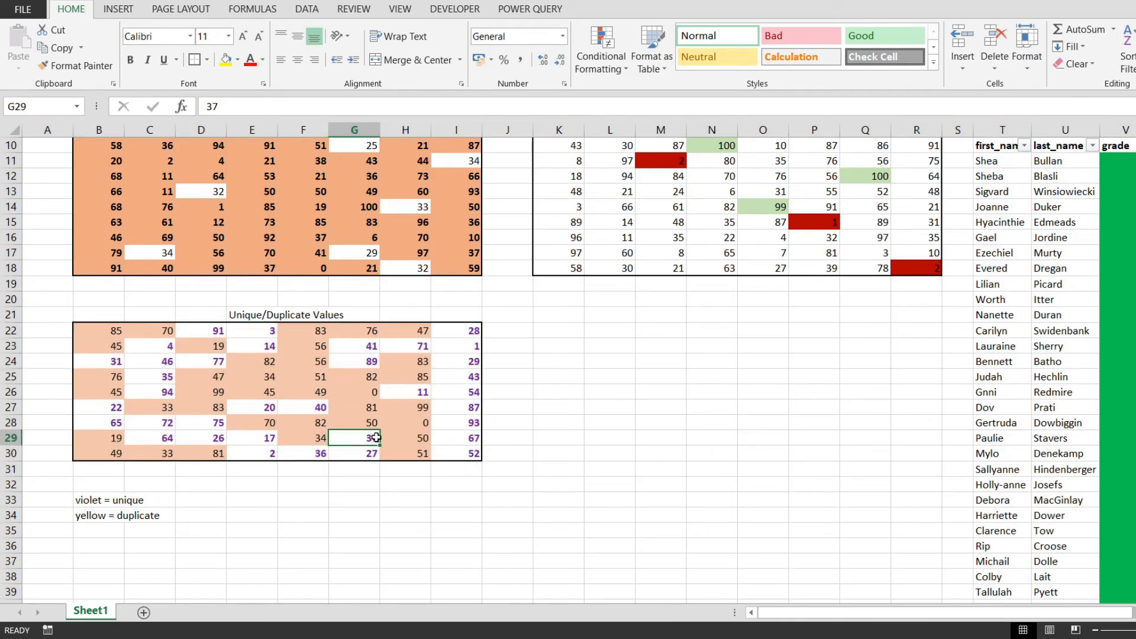
pyautogui.click(409, 437)
pyautogui.click(464, 331)
pyautogui.moveTo(464, 331); pyautogui.dragTo(470, 458)
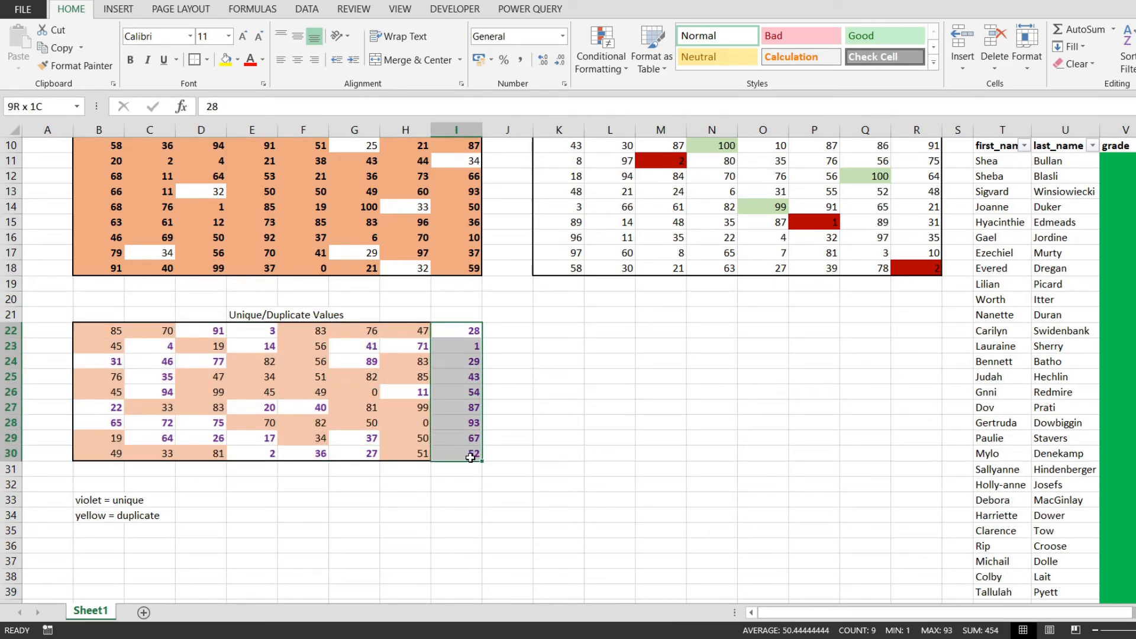
pyautogui.click(169, 348)
pyautogui.click(212, 334)
pyautogui.moveTo(299, 345); pyautogui.dragTo(320, 361)
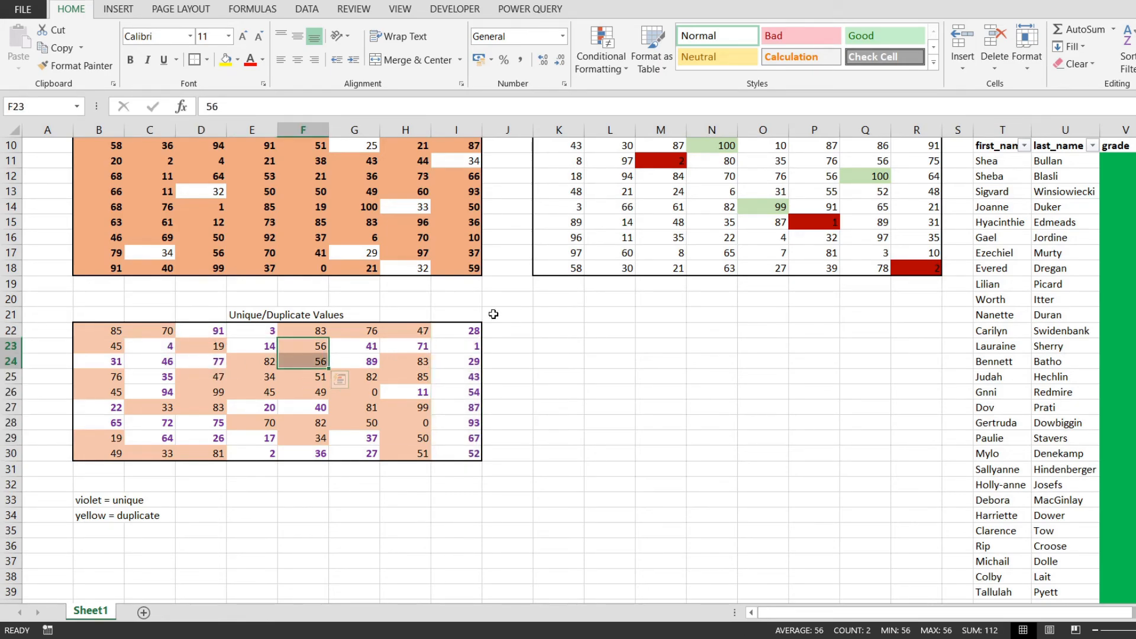
pyautogui.moveTo(465, 331); pyautogui.dragTo(447, 451)
pyautogui.click(502, 435)
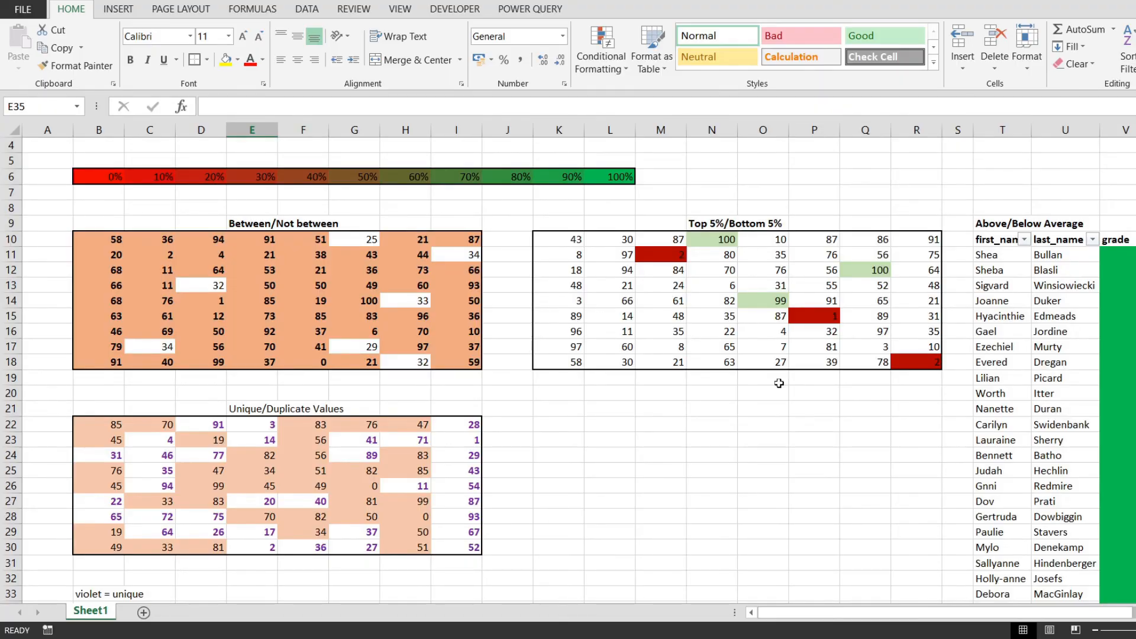
pyautogui.scroll(1, 779, 384)
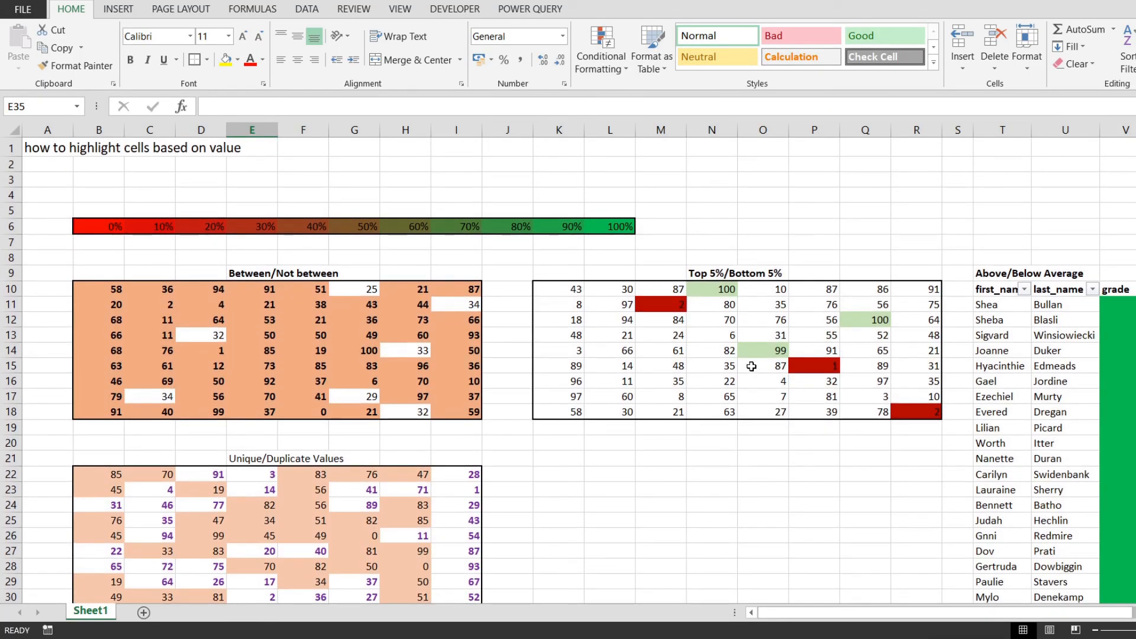